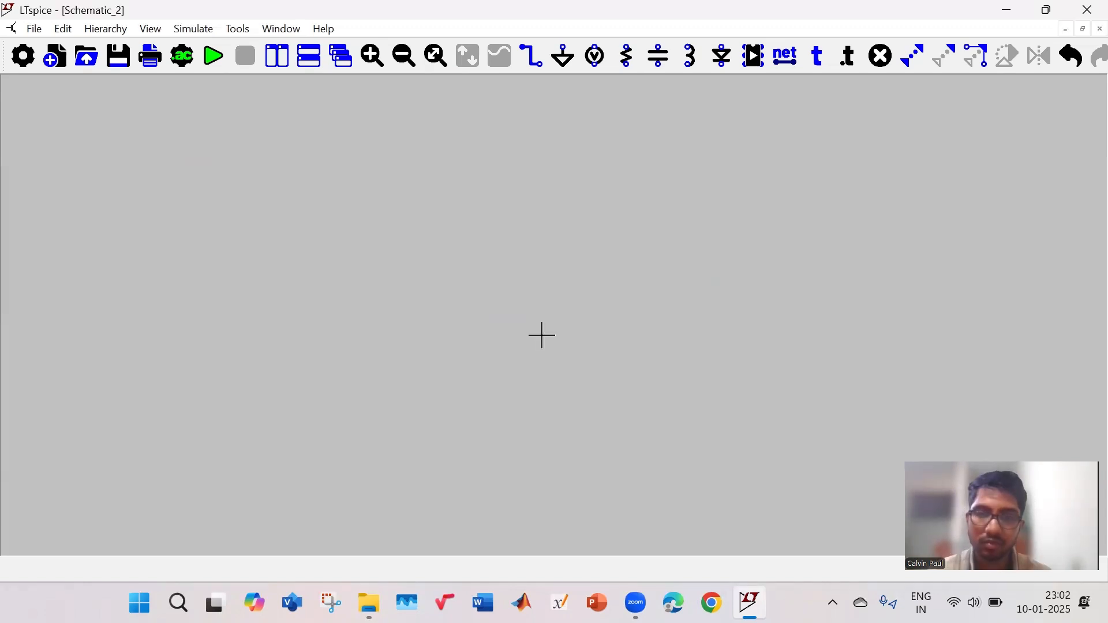
Step: Place one resistor in horizontal orientation near the middle of the empty schematic
key("r")
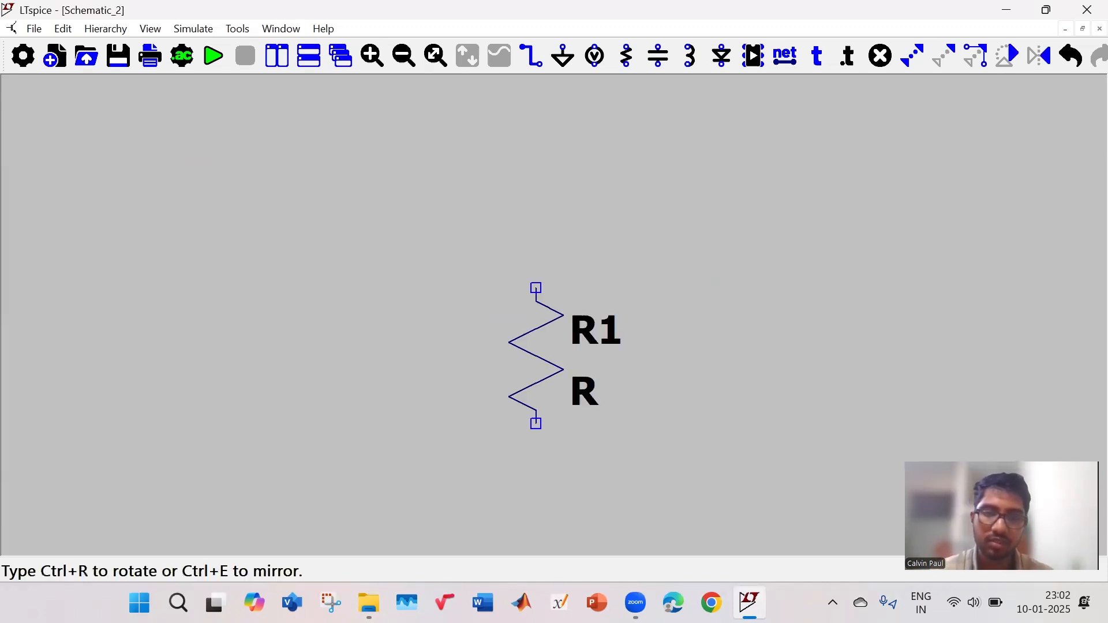
key("ctrl+r")
key("ctrl+r")
key("ctrl+r")
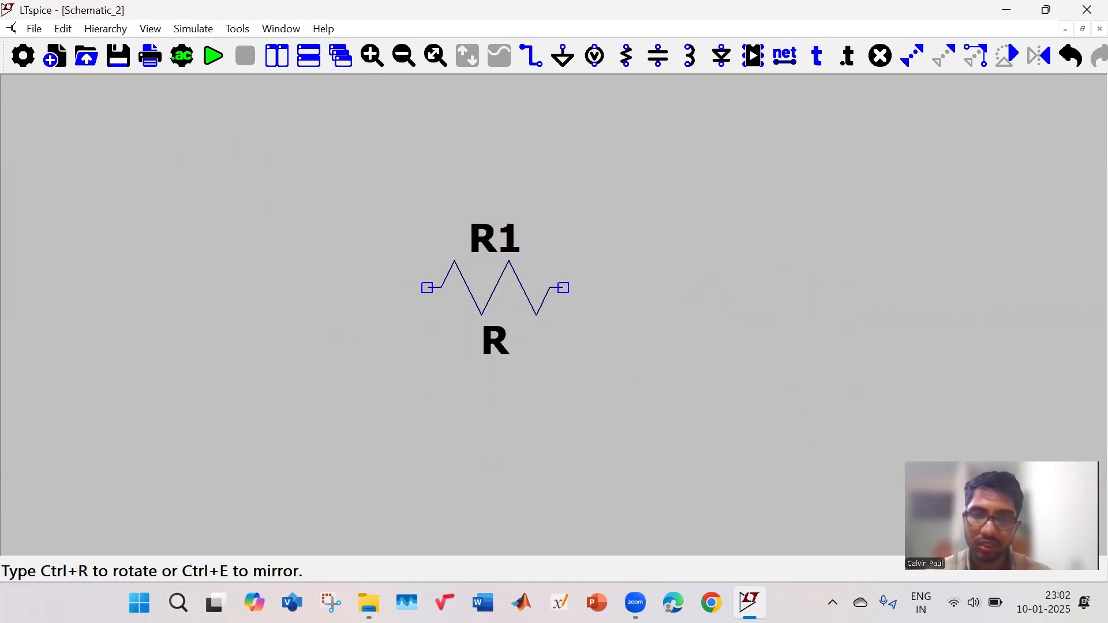
left_click(495, 287)
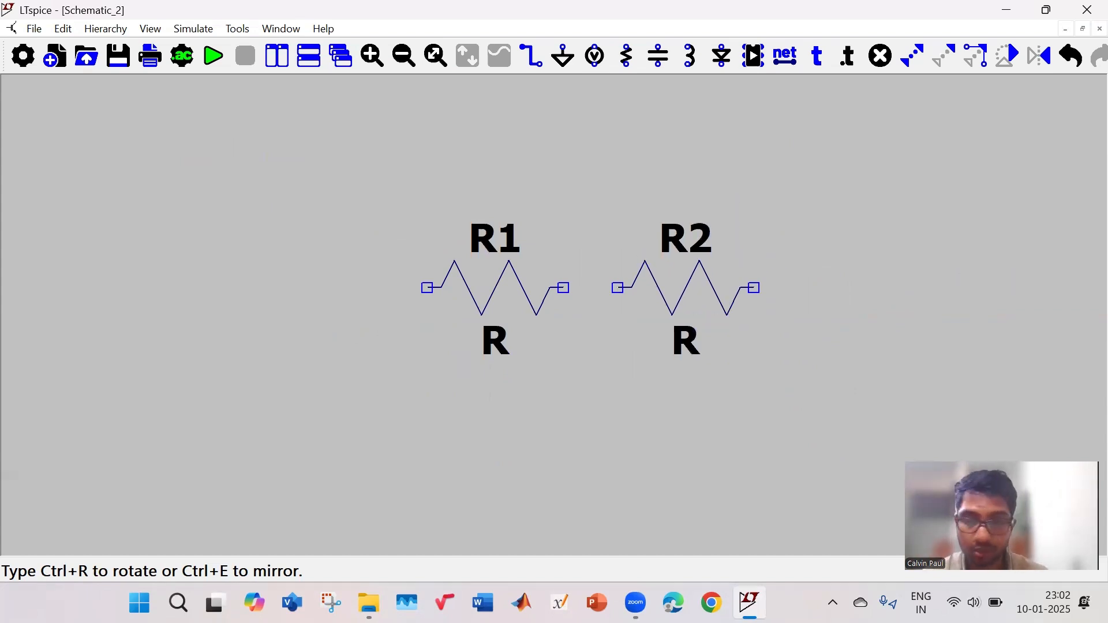
key("Escape")
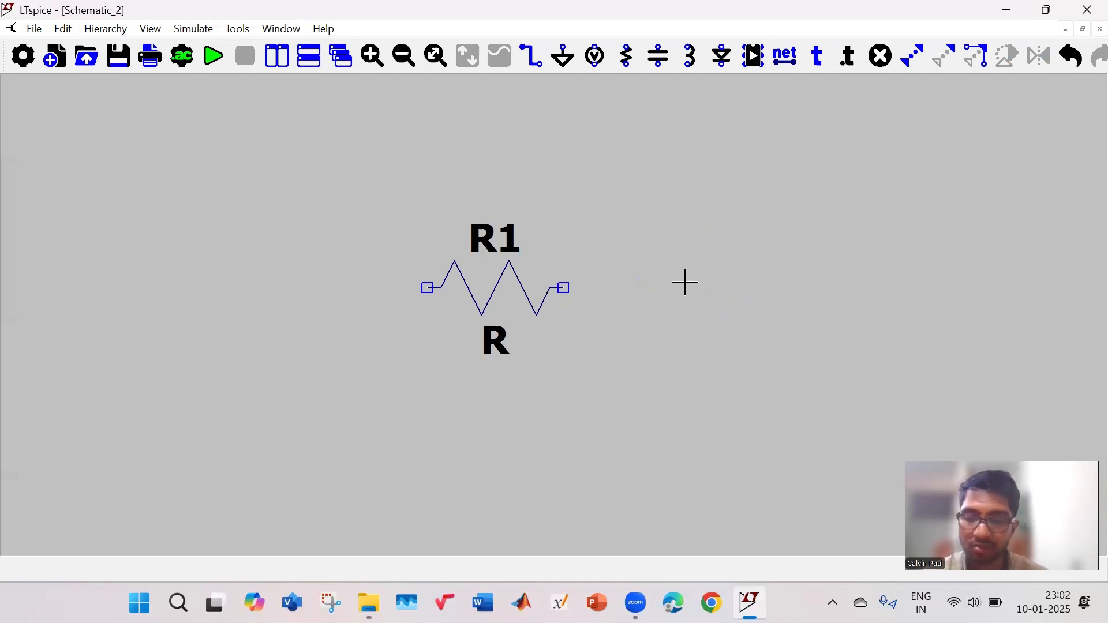
Step: Place one inductor horizontally to the right of the resistor, in line with its terminals
key("l")
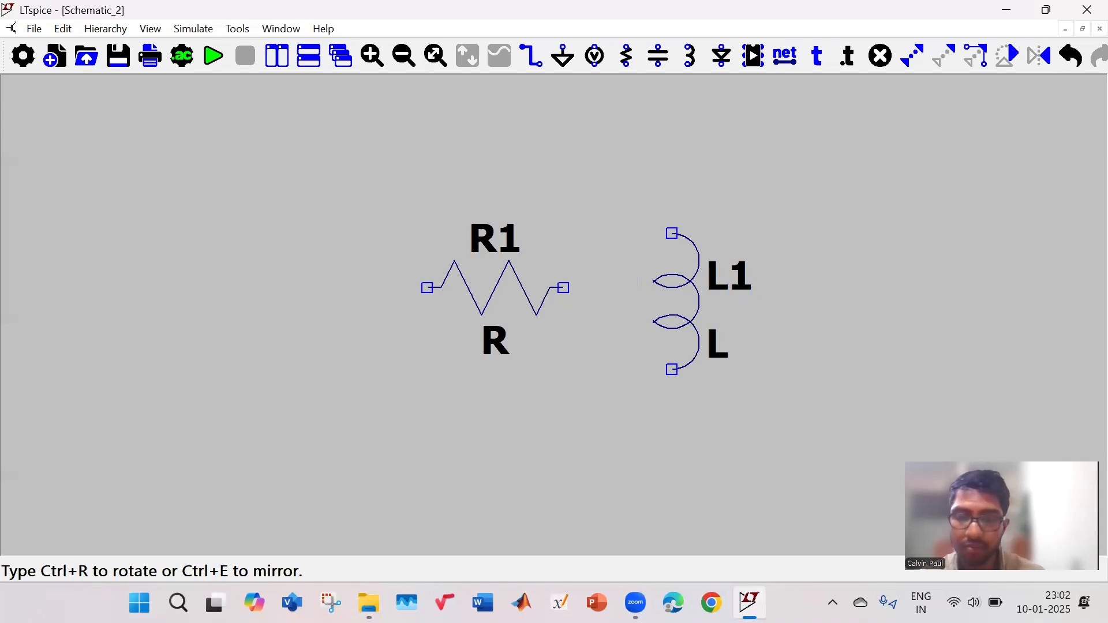
key("ctrl+r")
key("ctrl+r")
key("ctrl+r")
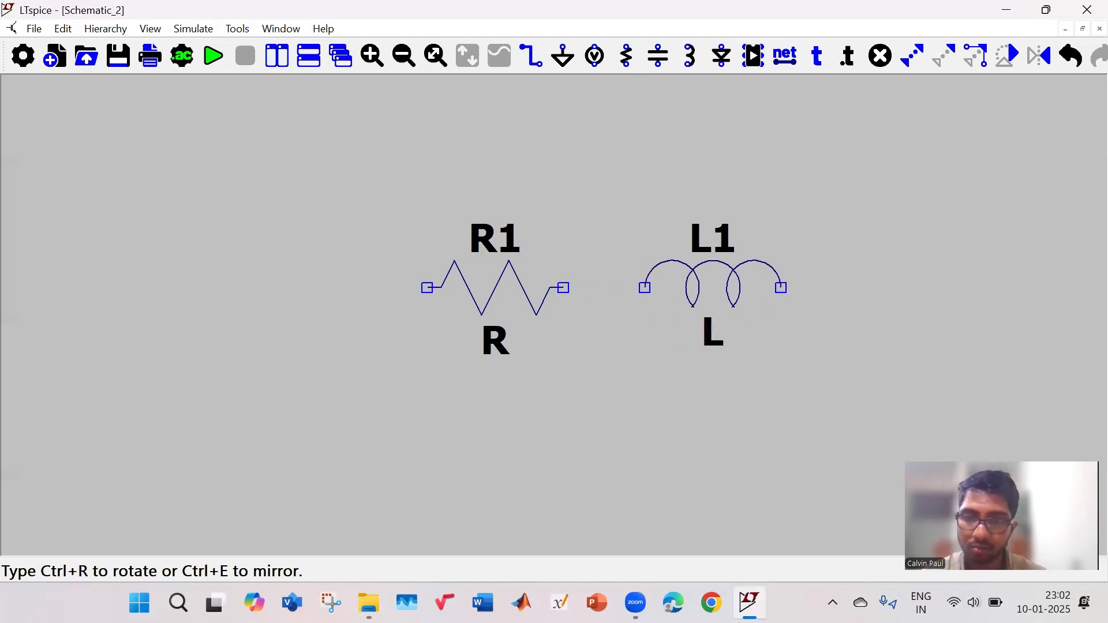
left_click(713, 286)
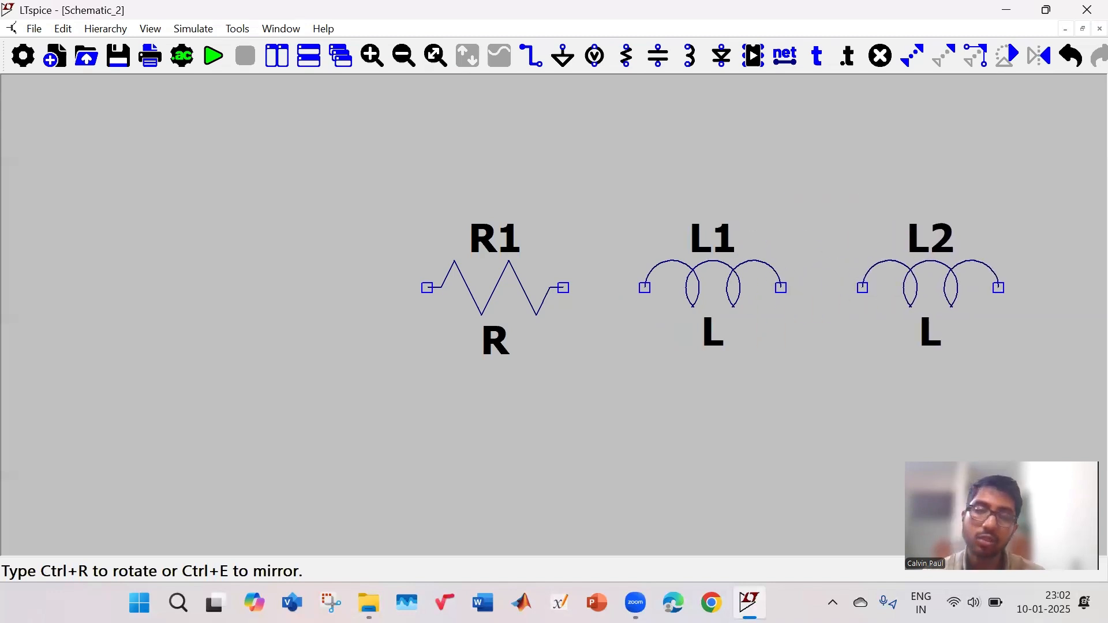
key("Escape")
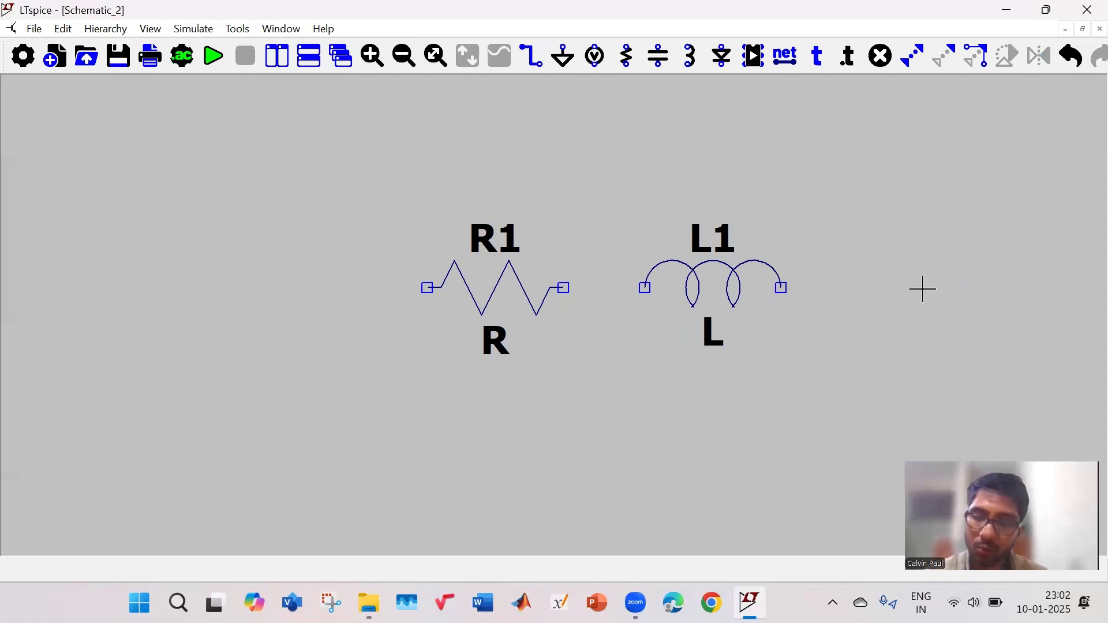
Step: Place a vertical capacitor below and right of the inductor, and a vertical voltage source below and left of the resistor
key("c")
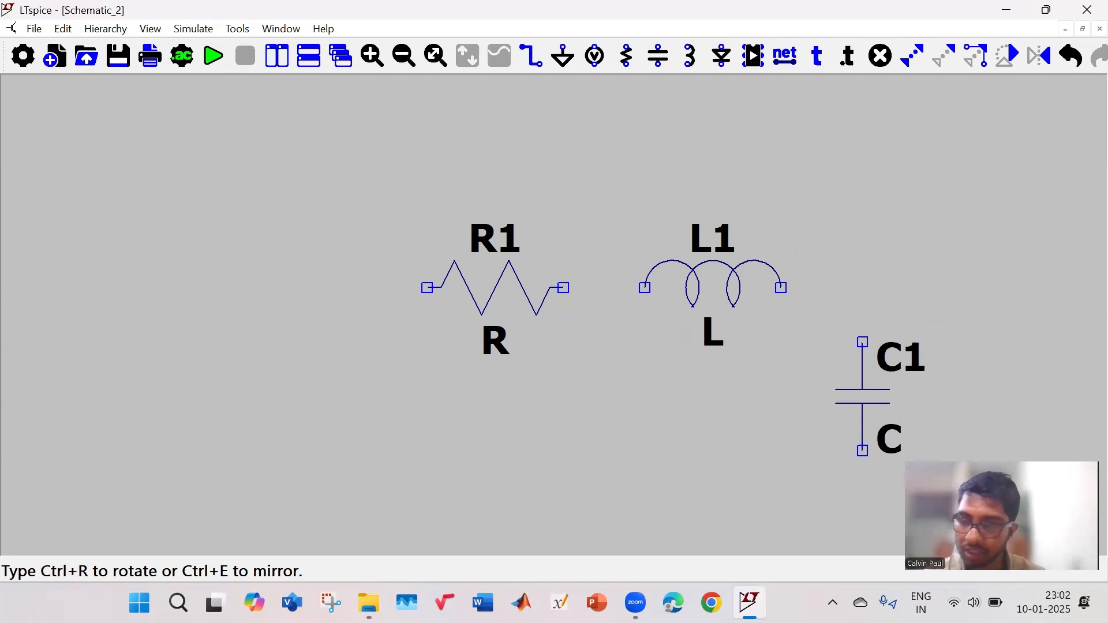
left_click(862, 396)
key("Escape")
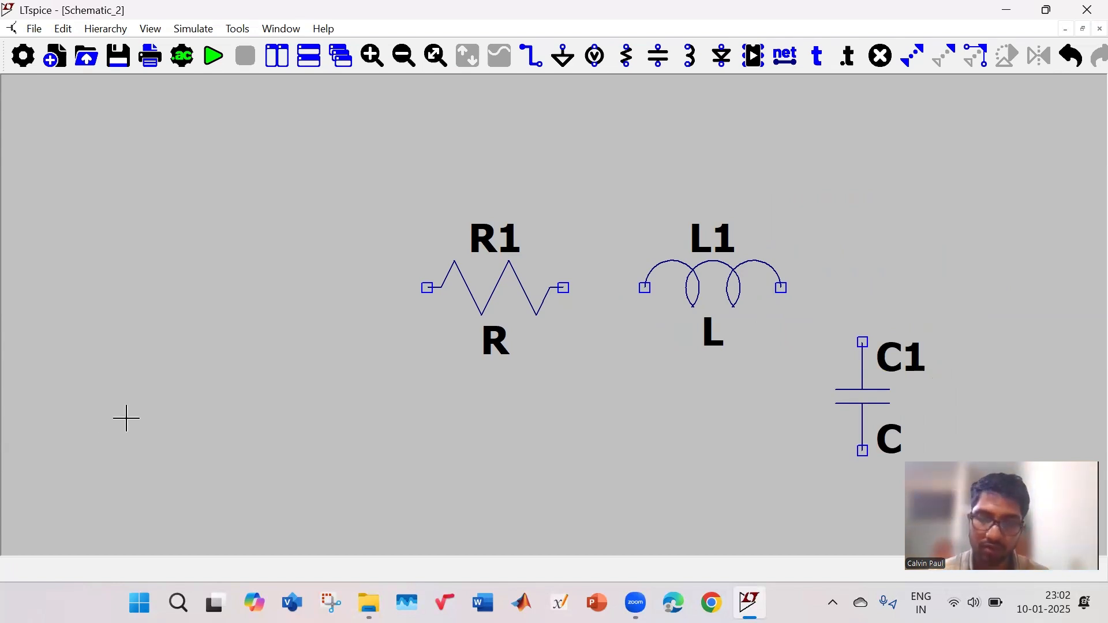
key("v")
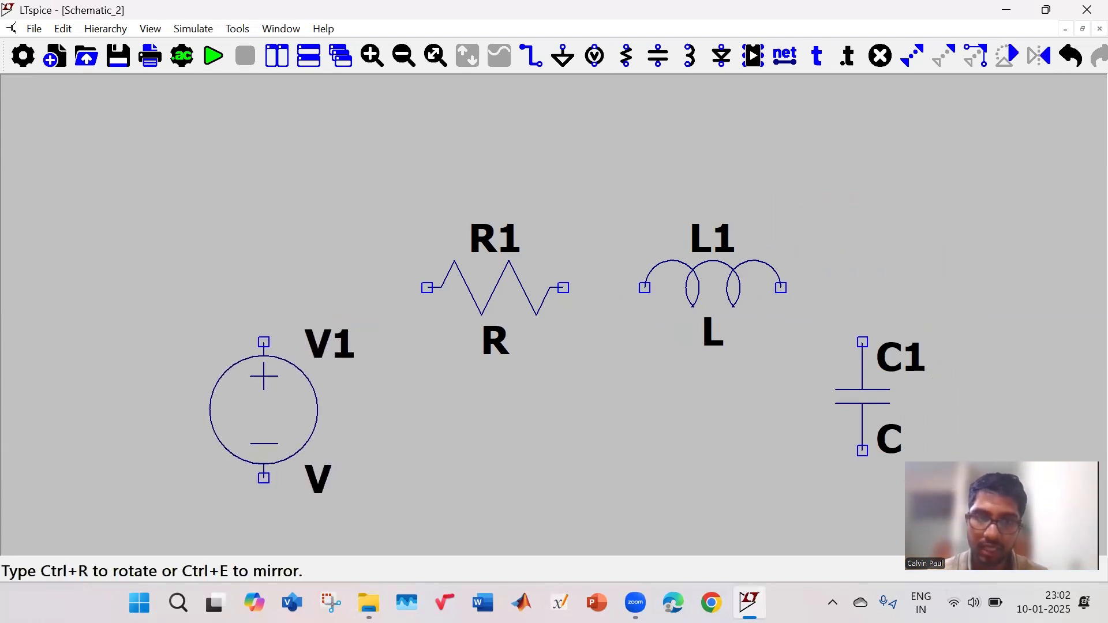
left_click(278, 397)
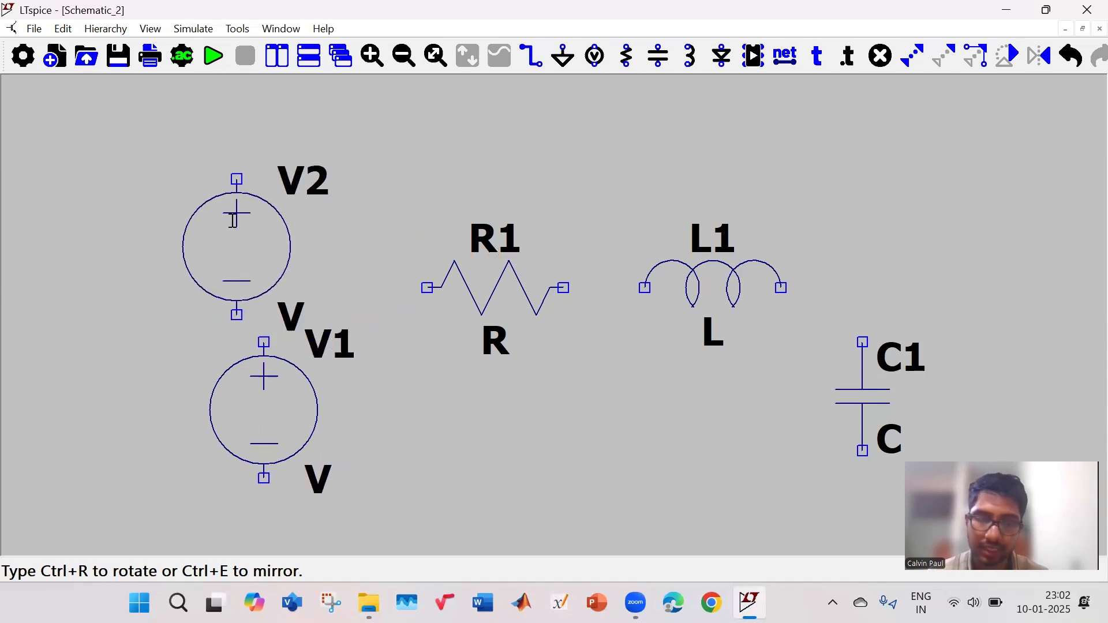
key("Escape")
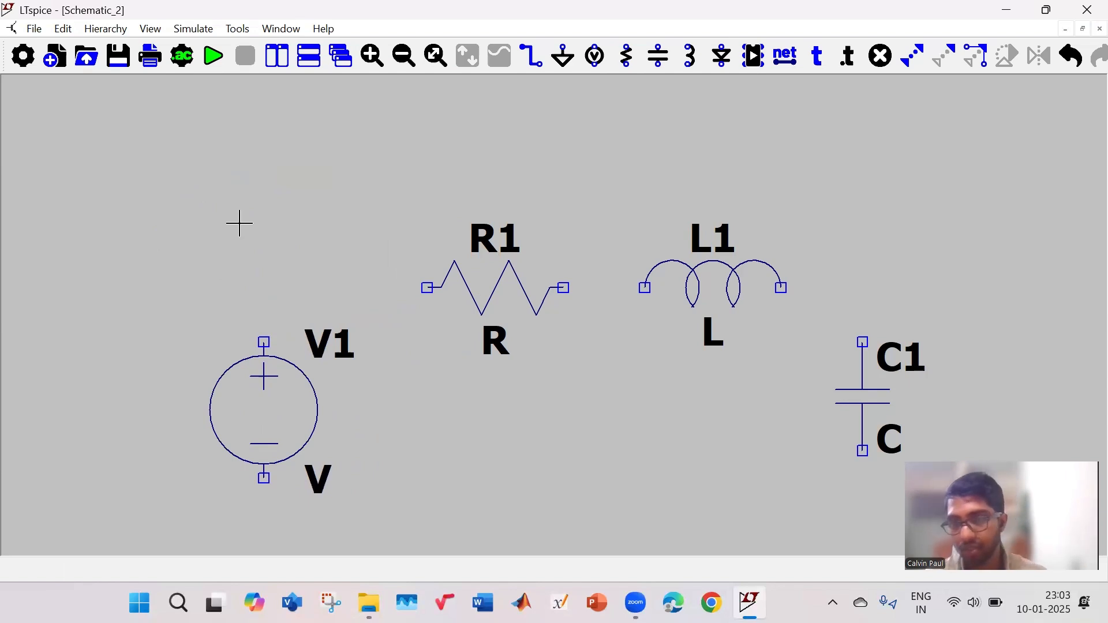
Step: Wire the voltage source's positive terminal through the resistor and inductor in series to the capacitor's upper terminal
key("F3")
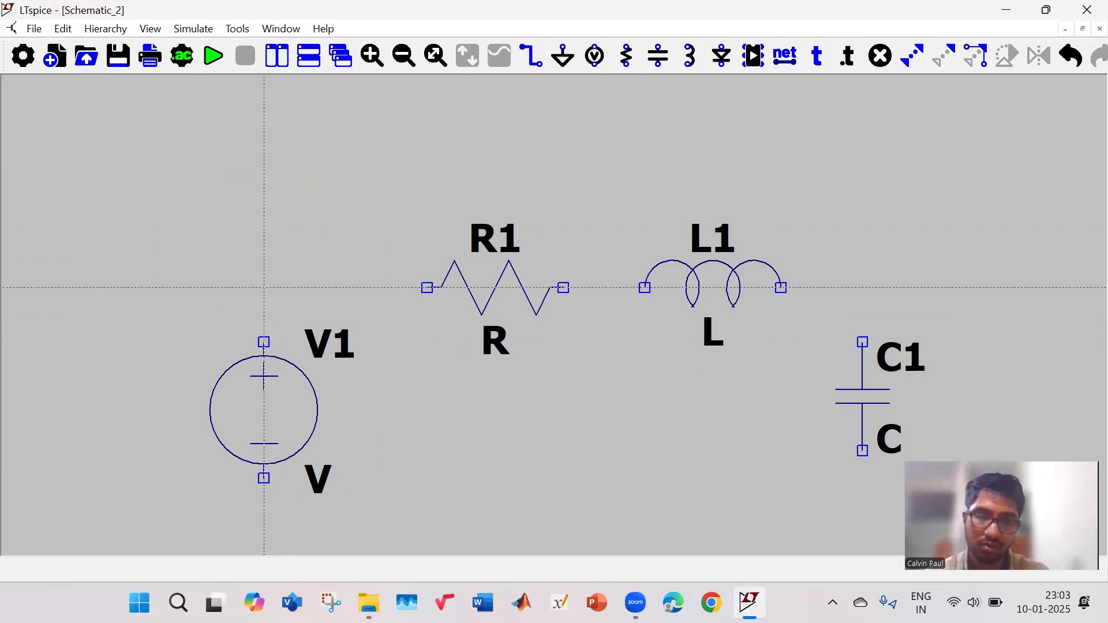
left_click(264, 342)
left_click(427, 287)
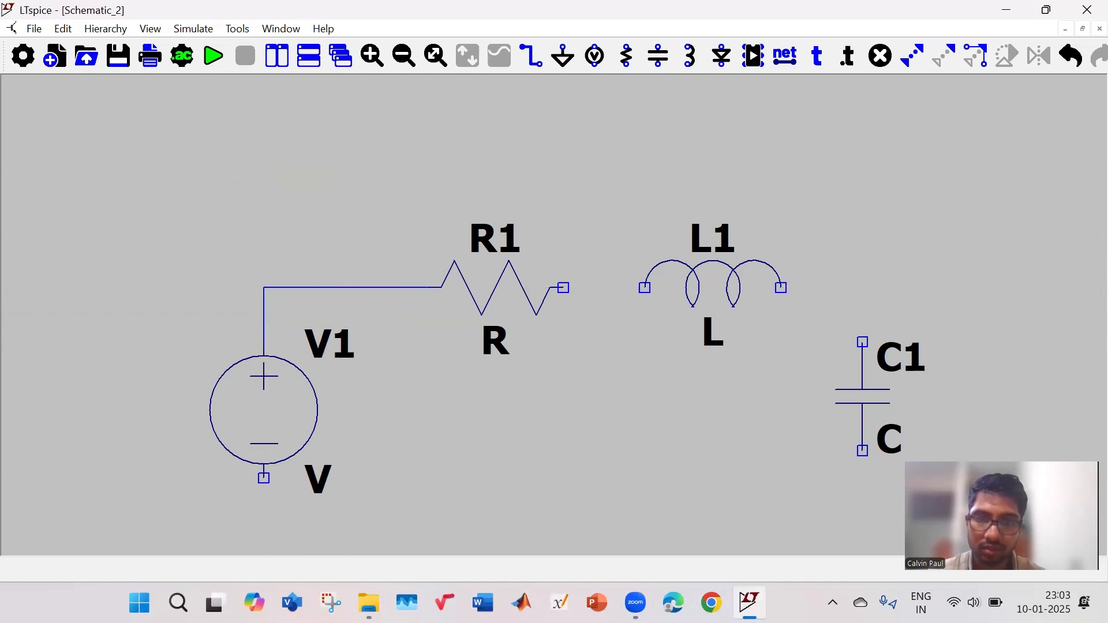
left_click(564, 288)
left_click(645, 287)
left_click(782, 287)
left_click(863, 287)
left_click(863, 342)
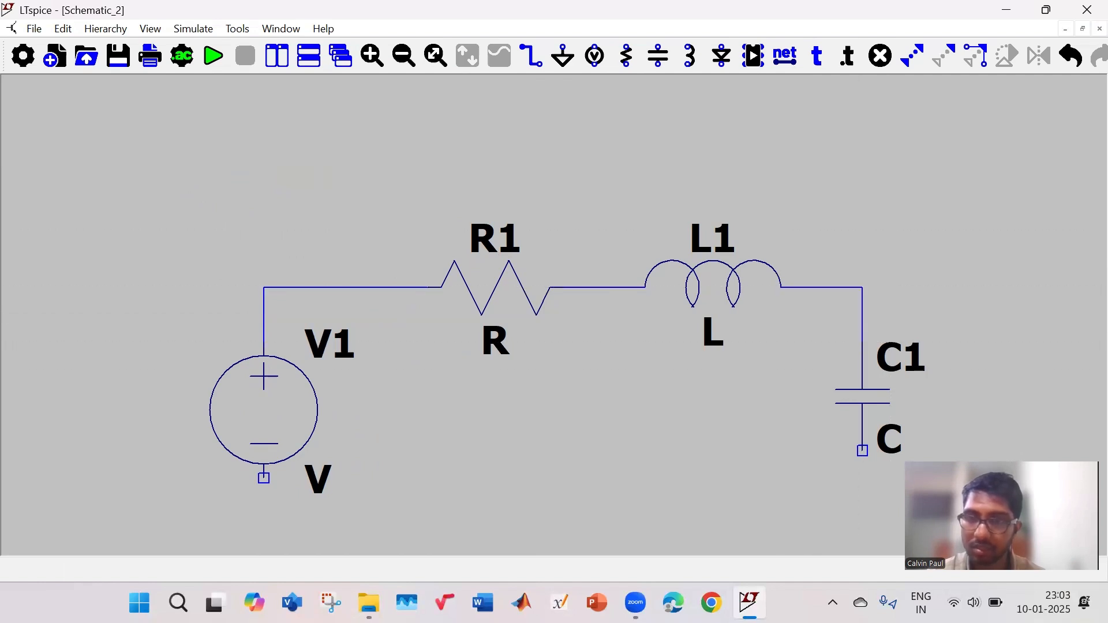
Step: Wire the capacitor's lower terminal along the bottom of the circuit back to the voltage source's negative terminal
left_click(863, 451)
left_click(862, 532)
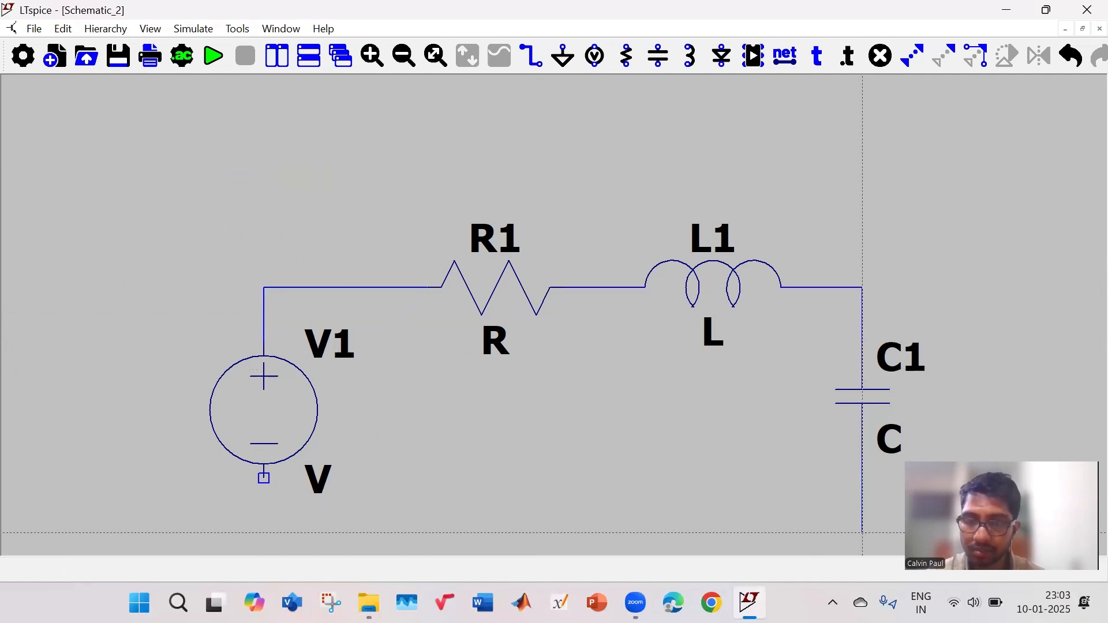
left_click(264, 532)
left_click(264, 478)
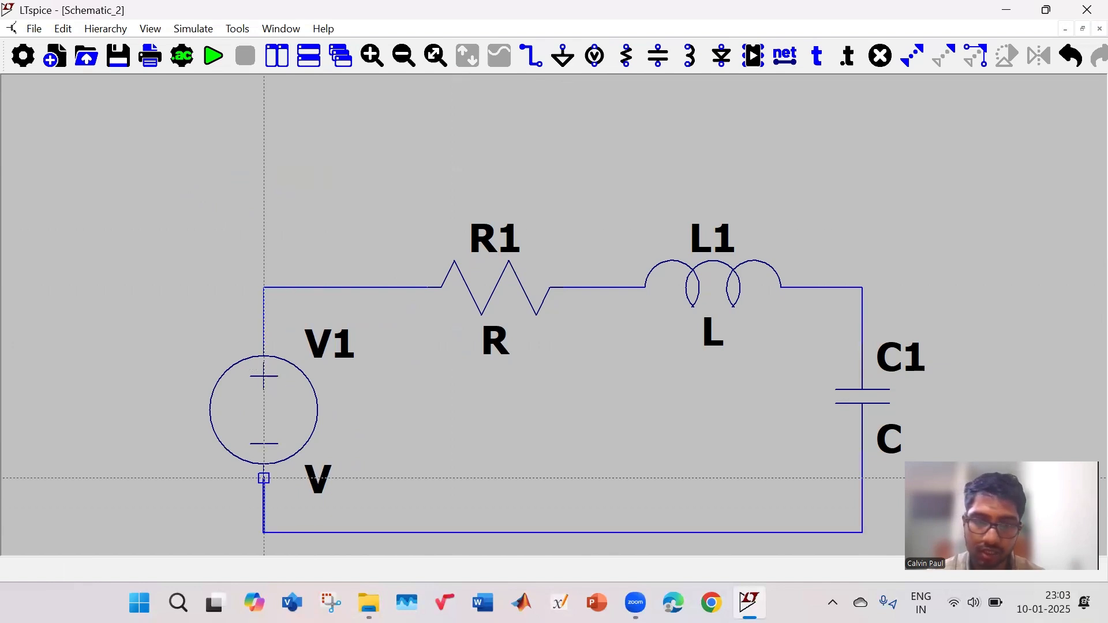
key("Escape")
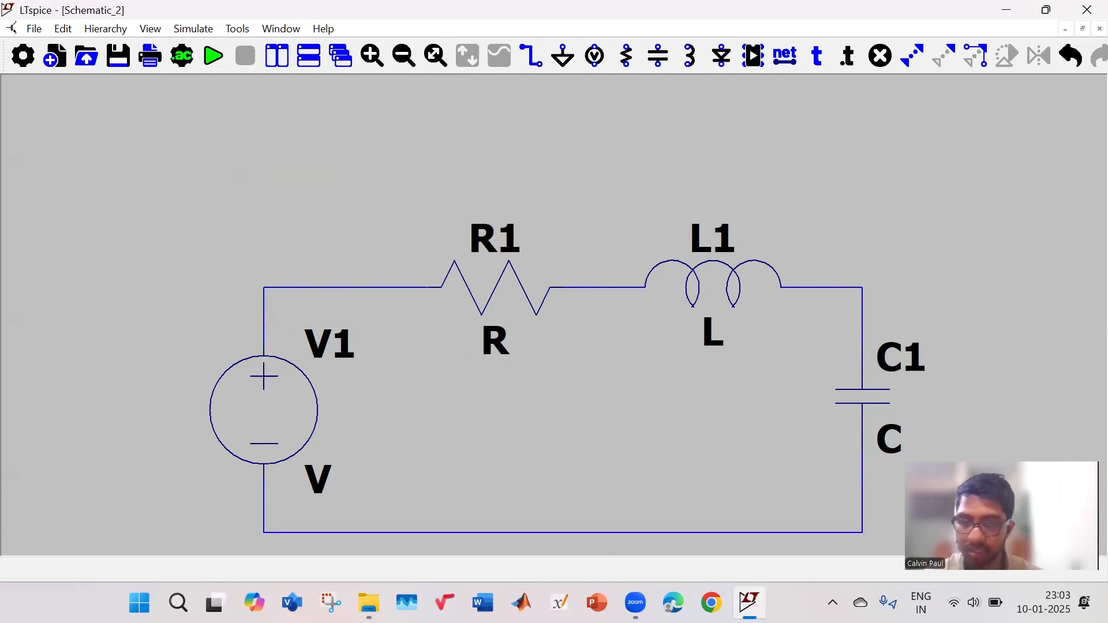
key("w")
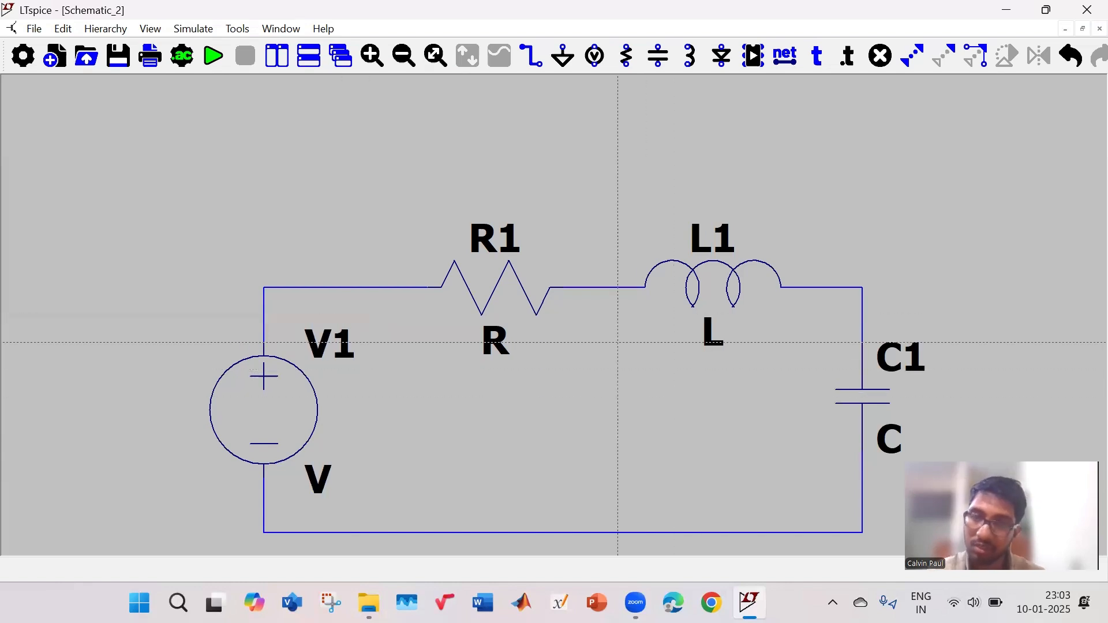
key("Escape")
Step: Place a ground symbol just below the circuit's bottom wire, between the voltage source and the capacitor
key("g")
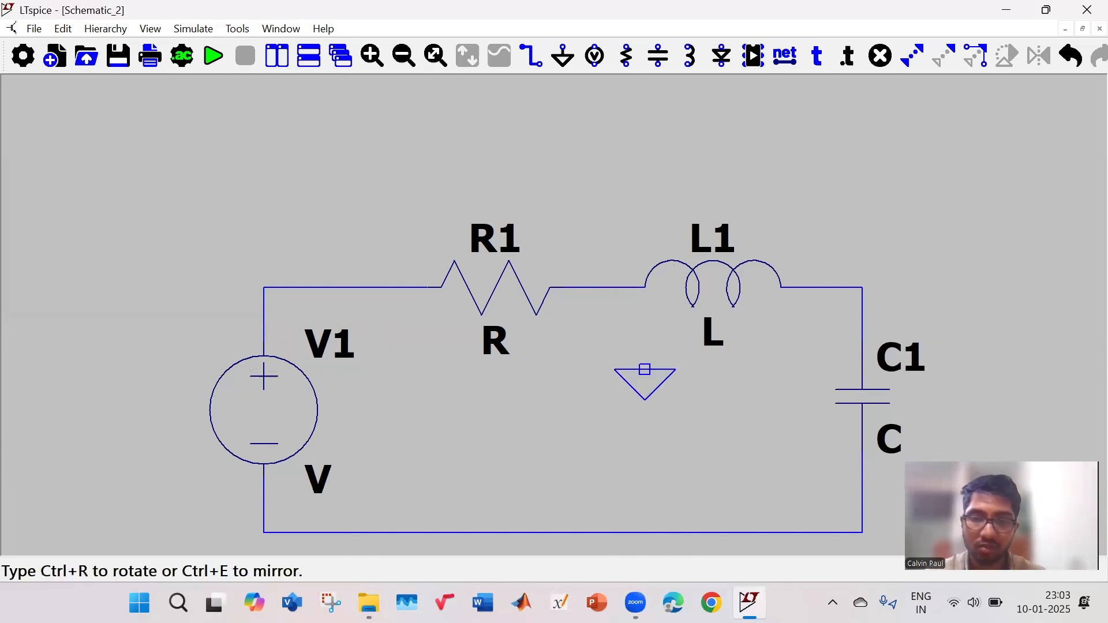
scroll(590, 533, "up", 2)
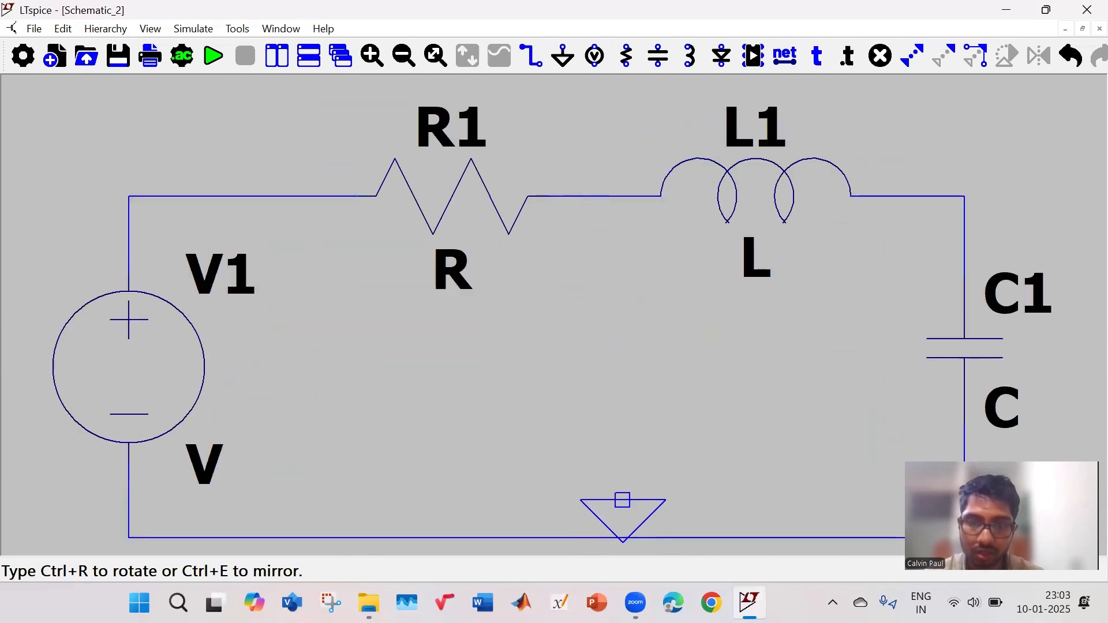
scroll(622, 500, "up", 2)
scroll(638, 493, "down", 4)
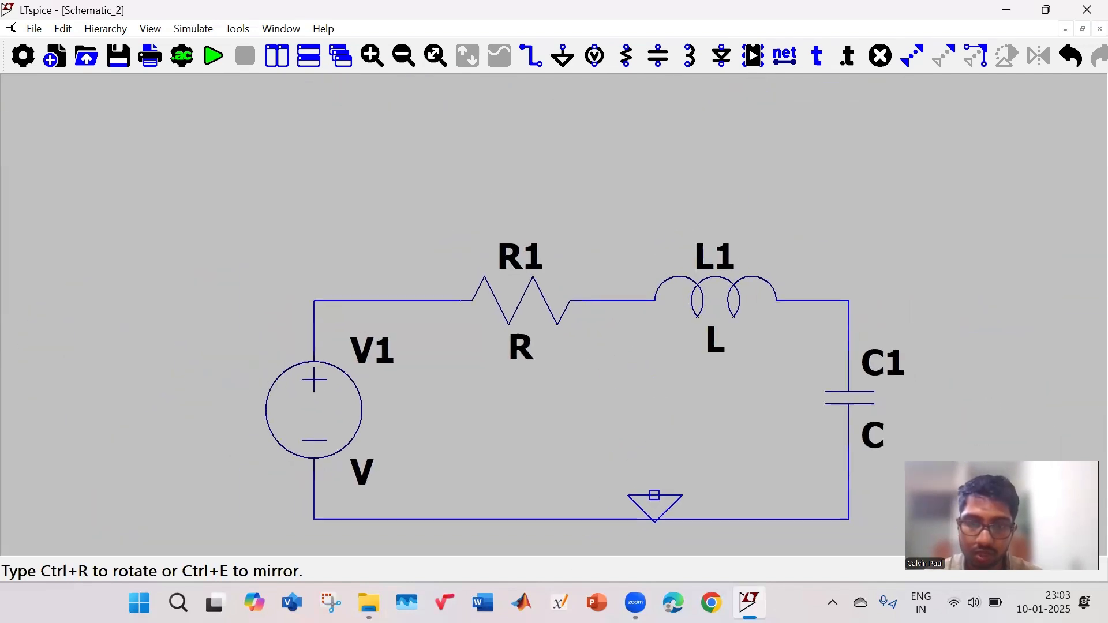
scroll(630, 511, "down", 3)
left_click(654, 381)
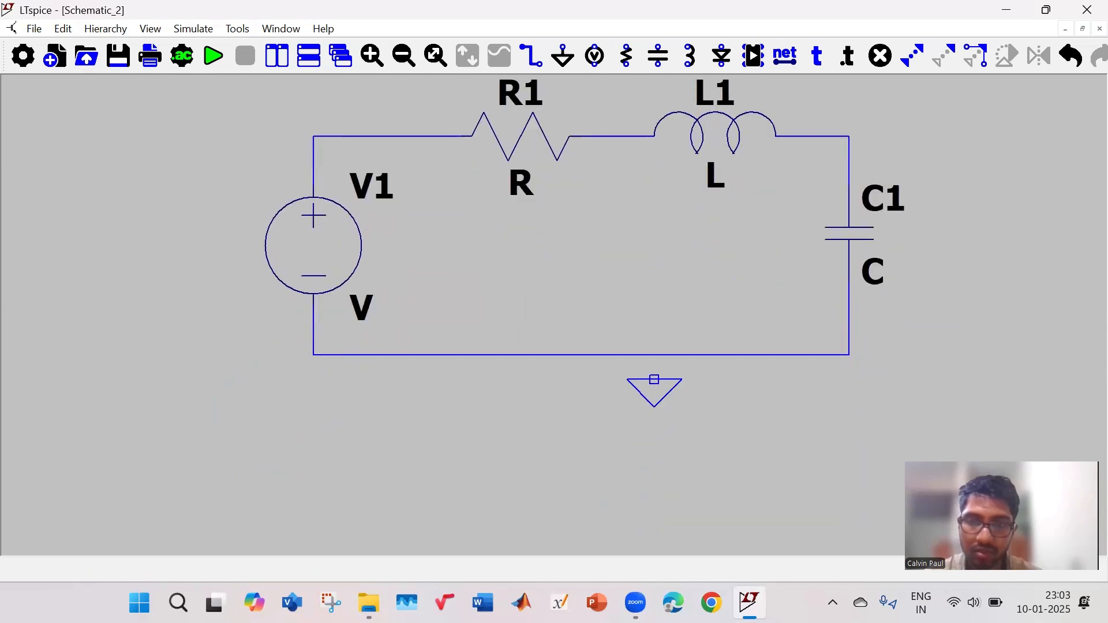
key("Escape")
Step: Wire the ground symbol straight up to the circuit's bottom wire
key("w")
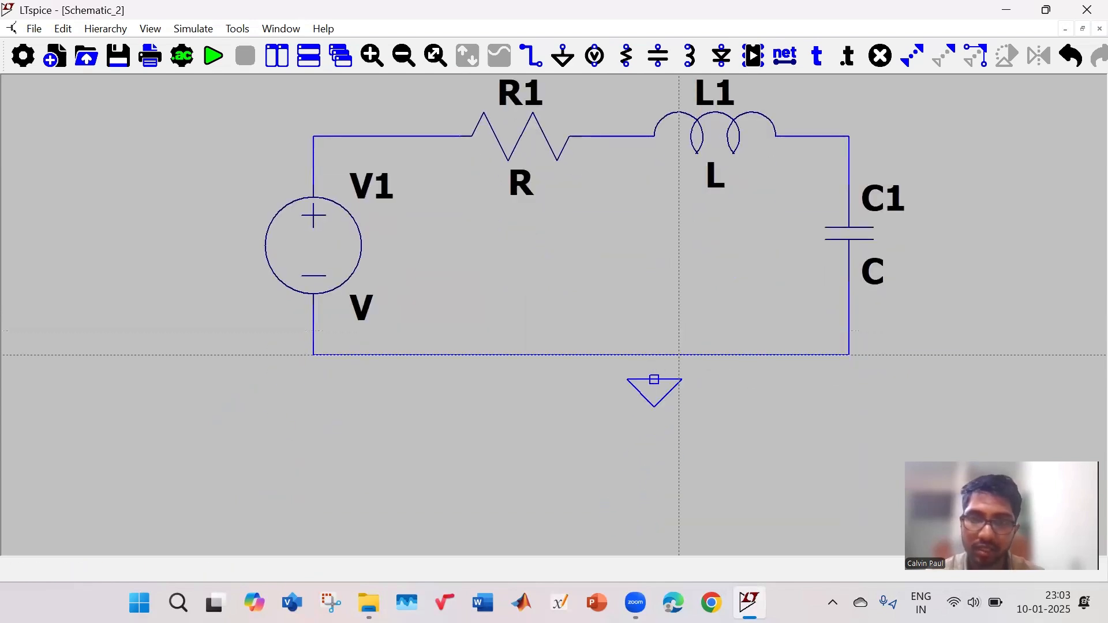
left_click(654, 379)
left_click(653, 355)
Step: Set the resistor's resistance to 20 Ω
scroll(680, 258, "up", 1)
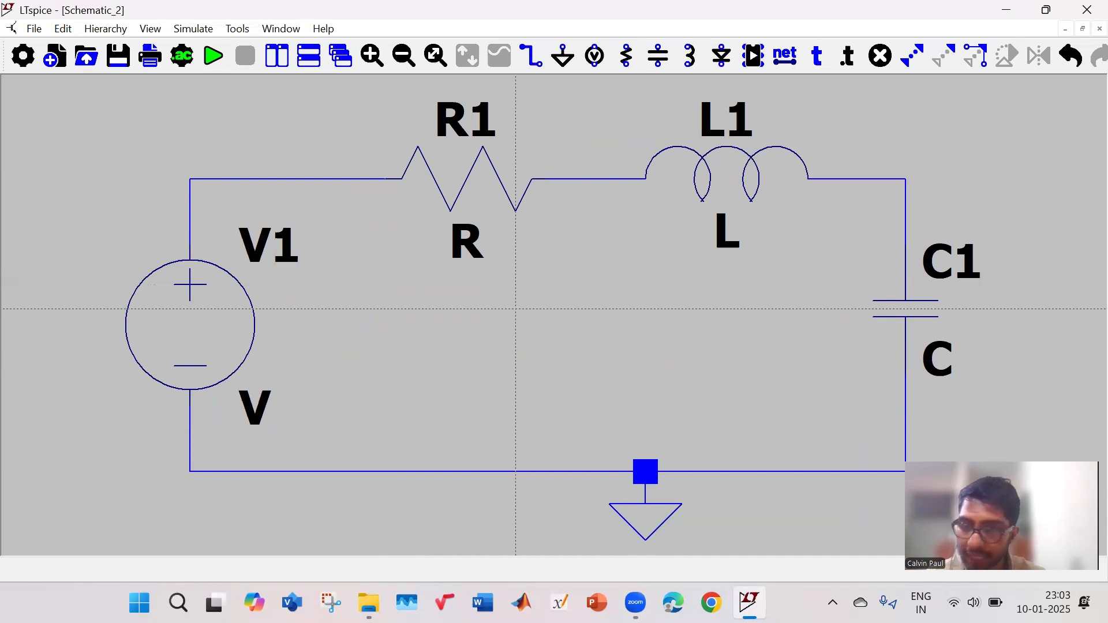
scroll(516, 309, "down", 2)
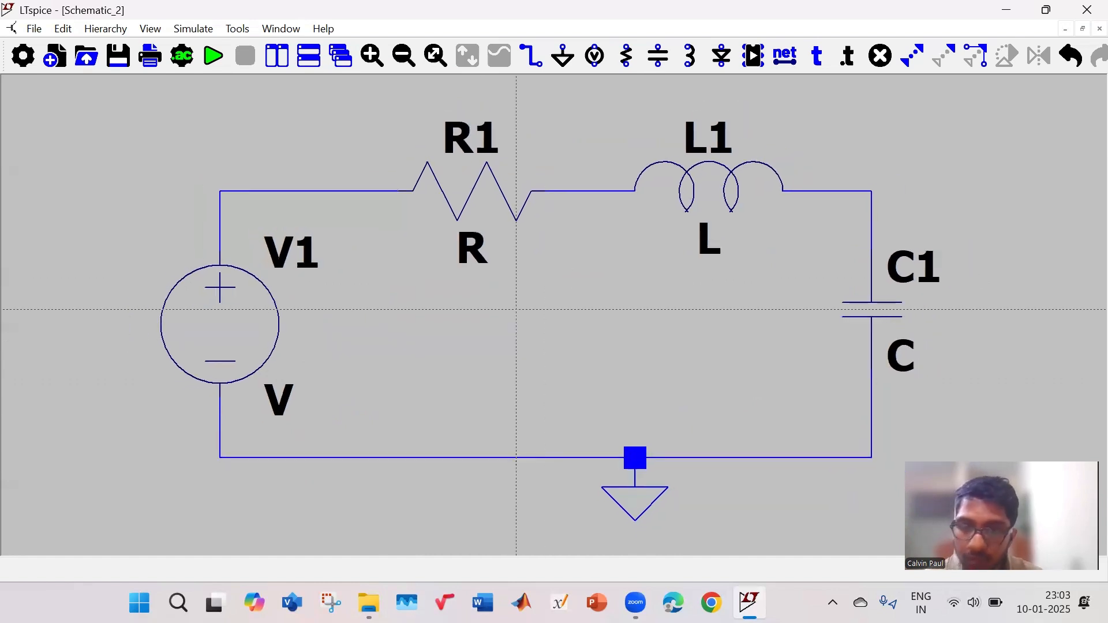
scroll(548, 307, "up", 4)
scroll(556, 306, "down", 5)
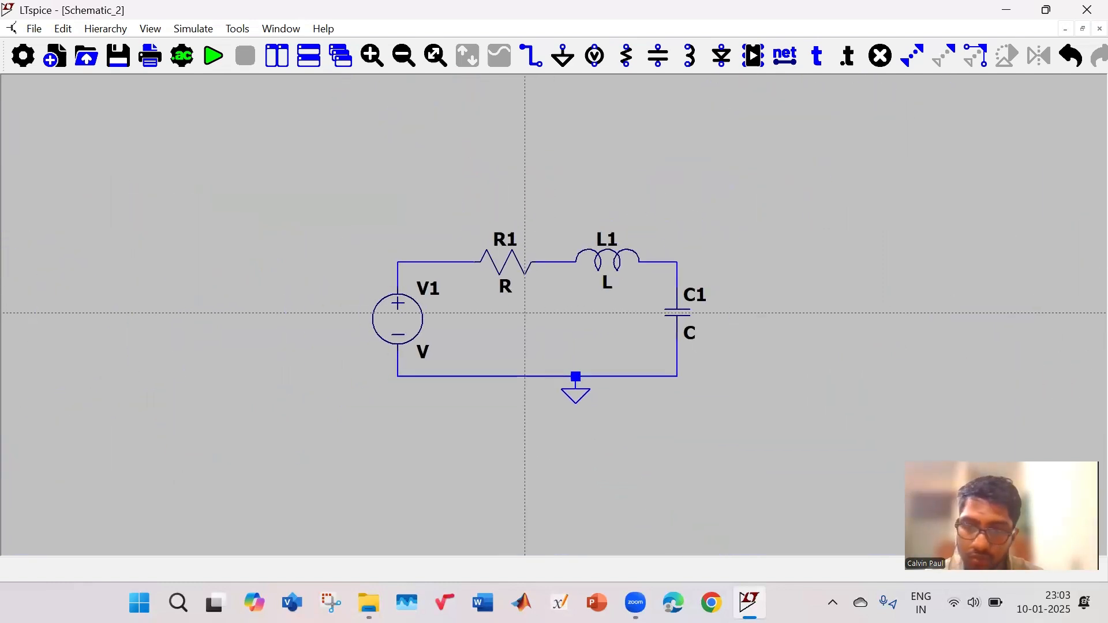
scroll(549, 306, "up", 2)
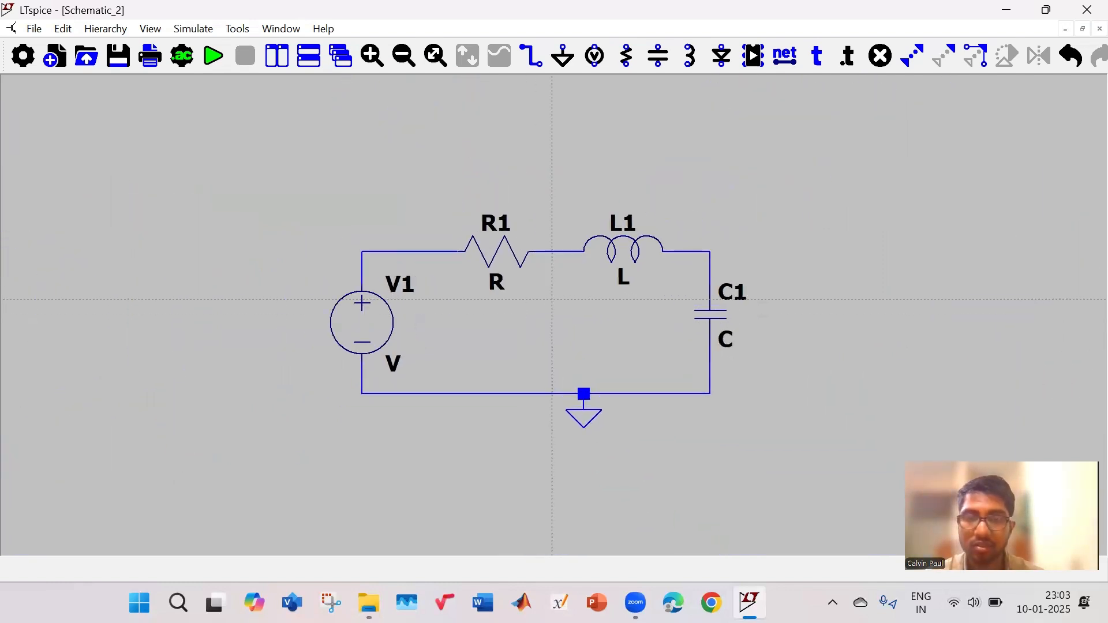
scroll(553, 299, "up", 1)
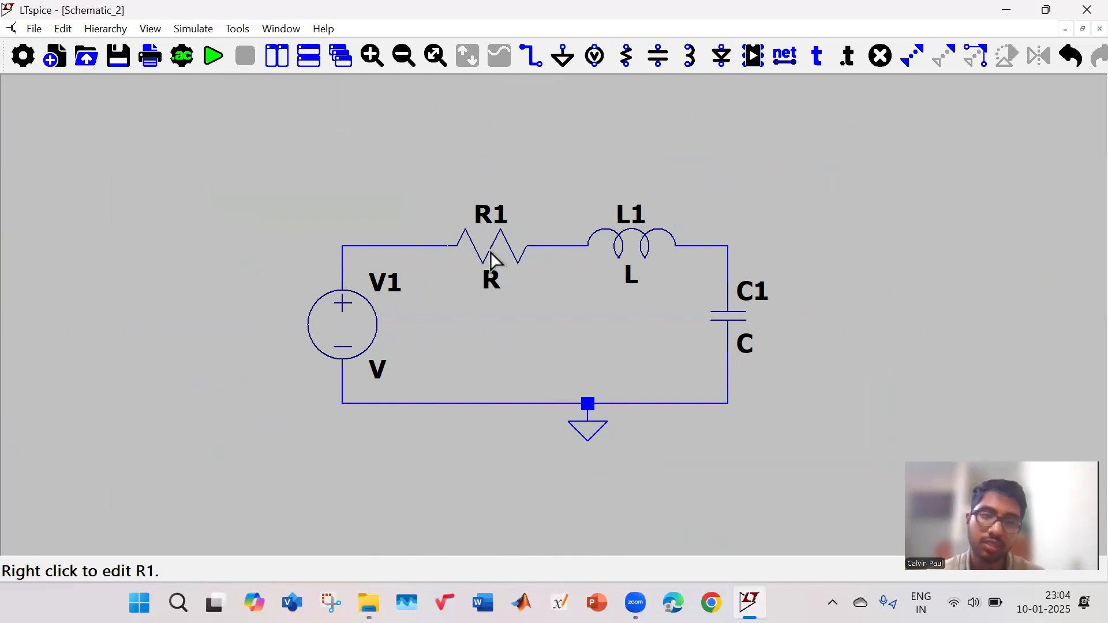
right_click(492, 254)
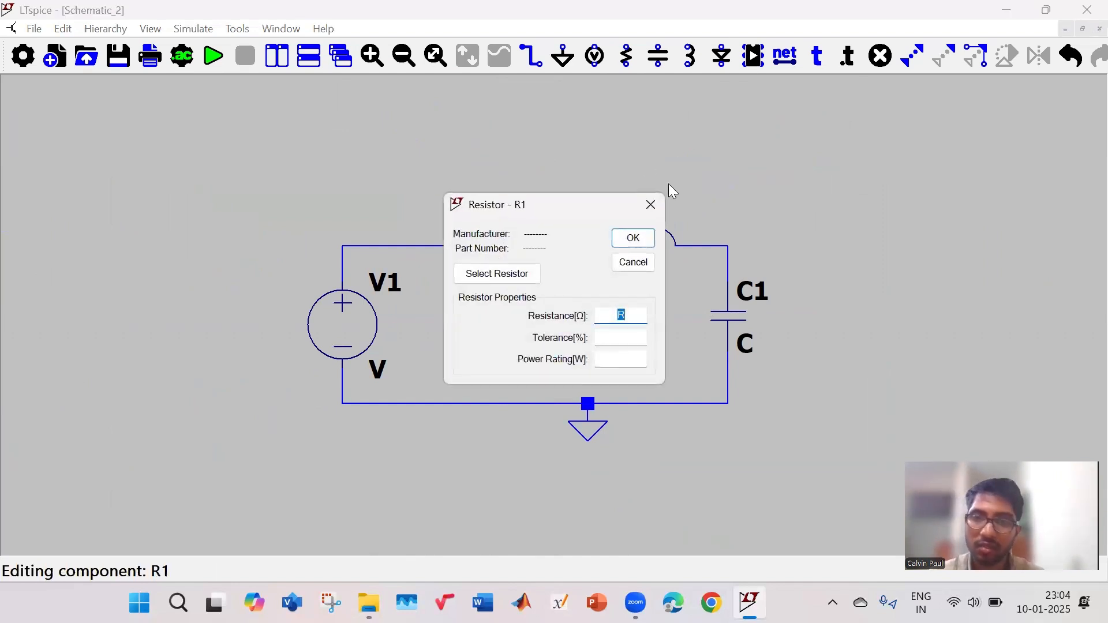
key("Escape")
right_click(479, 252)
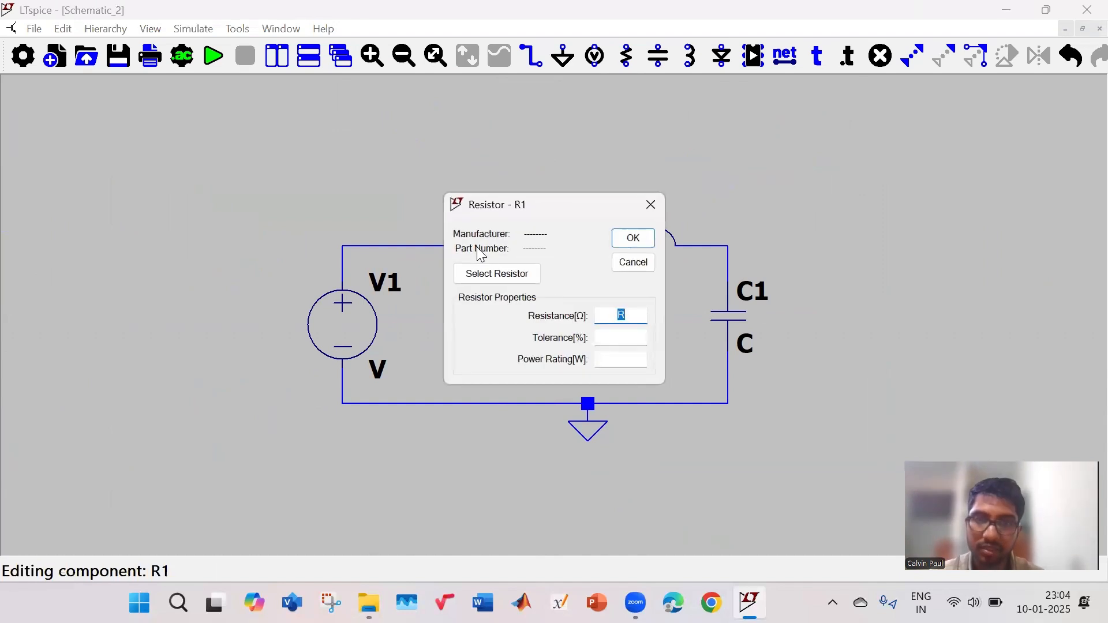
type("20")
key("Return")
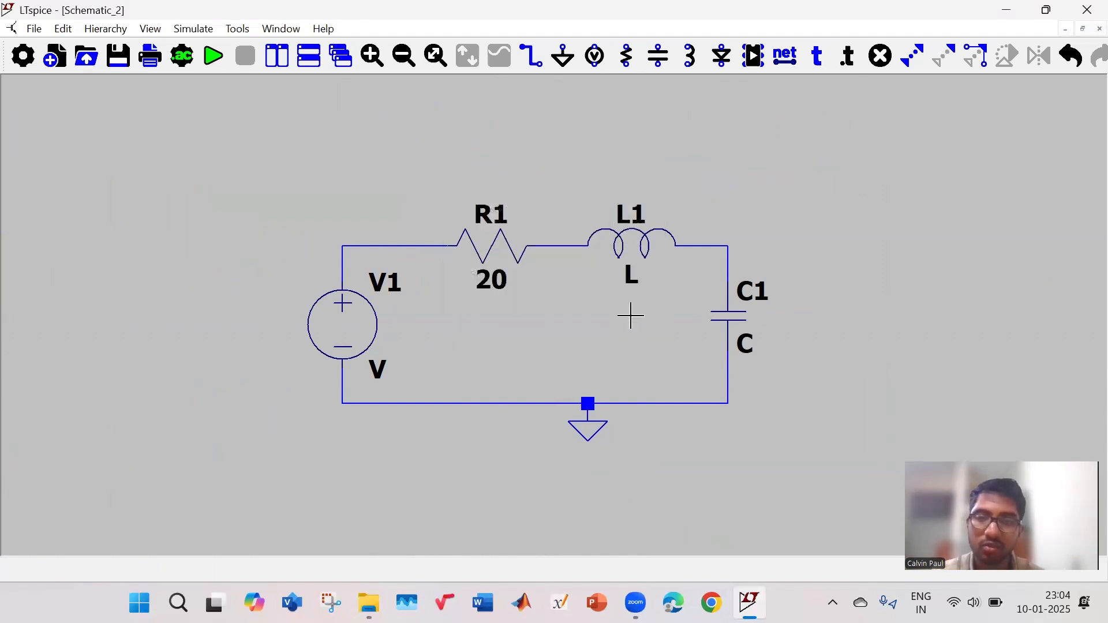
Step: Set the inductor's inductance to 0.01 H
right_click(639, 244)
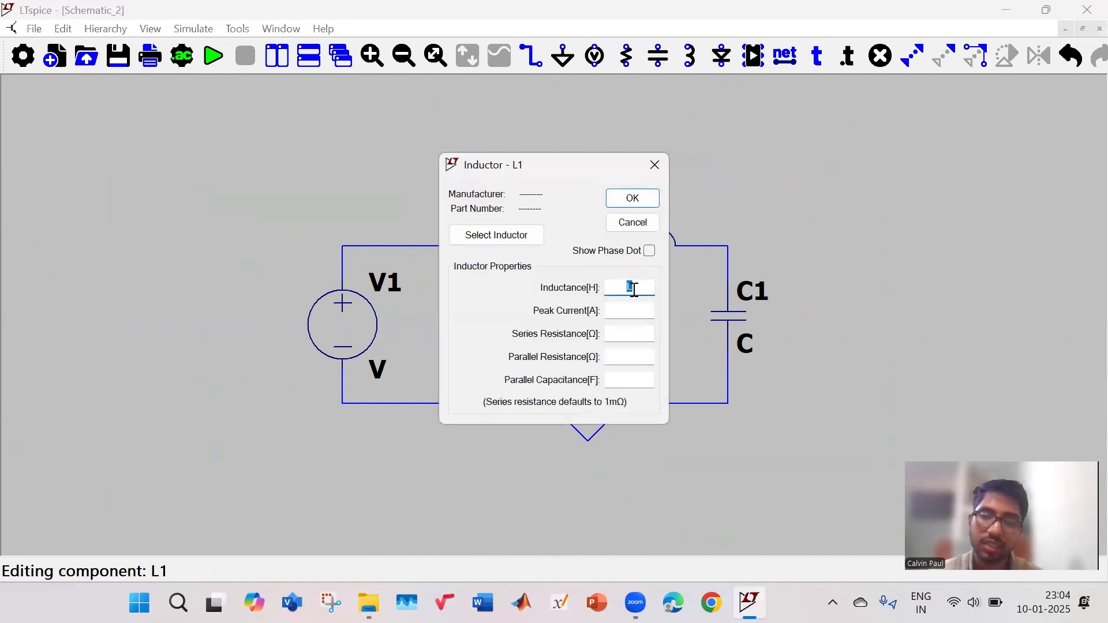
key("BackSpace")
type("0.01")
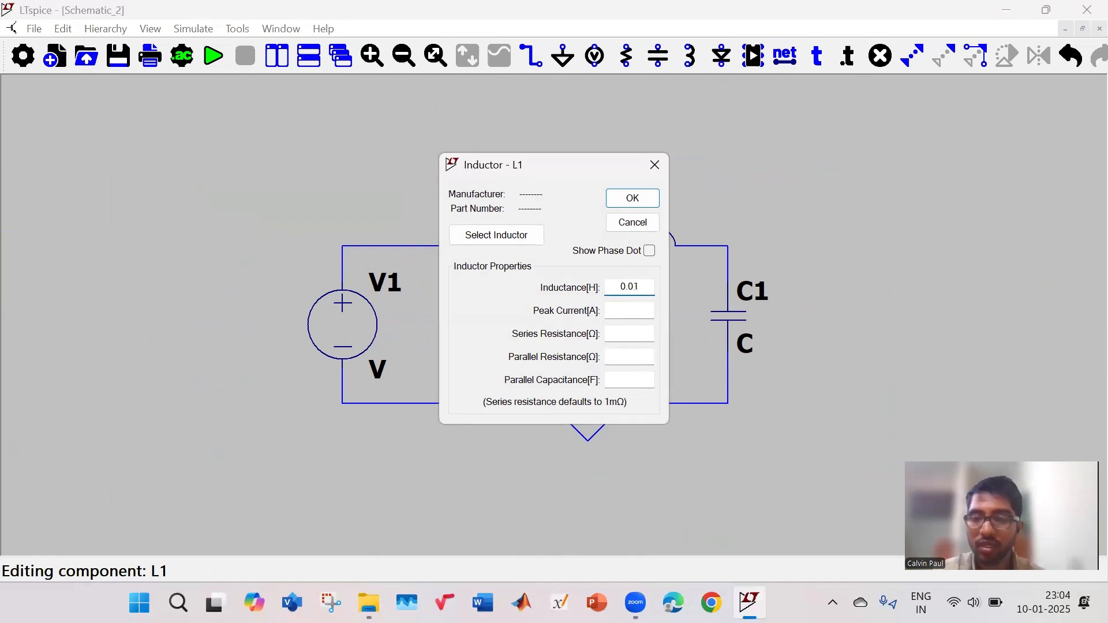
key("Return")
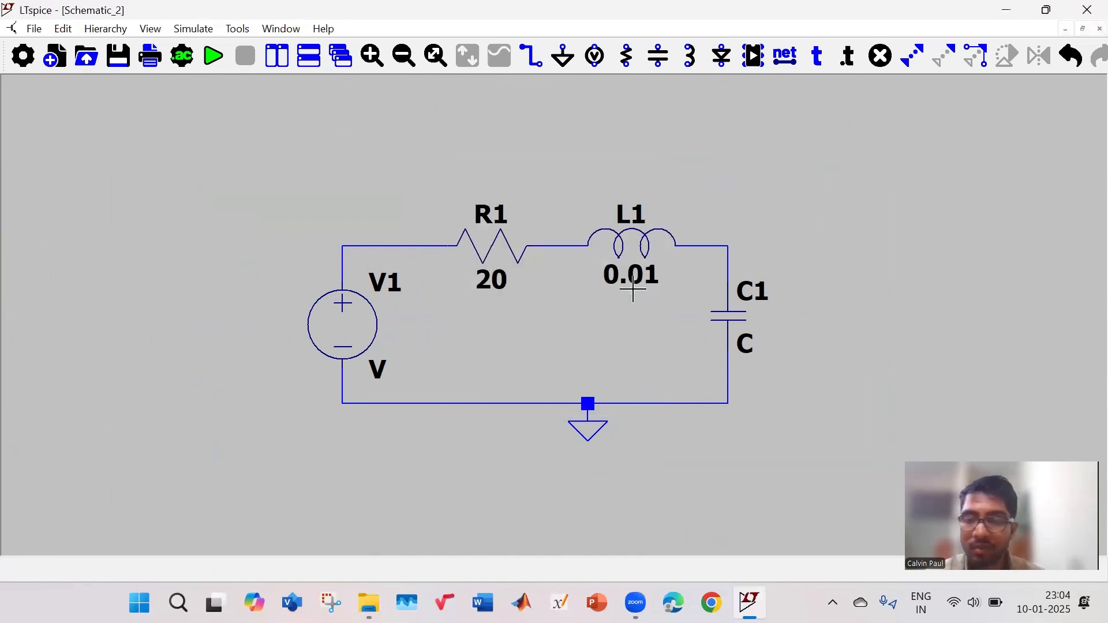
Step: Set the capacitor's capacitance to 1u
right_click(723, 322)
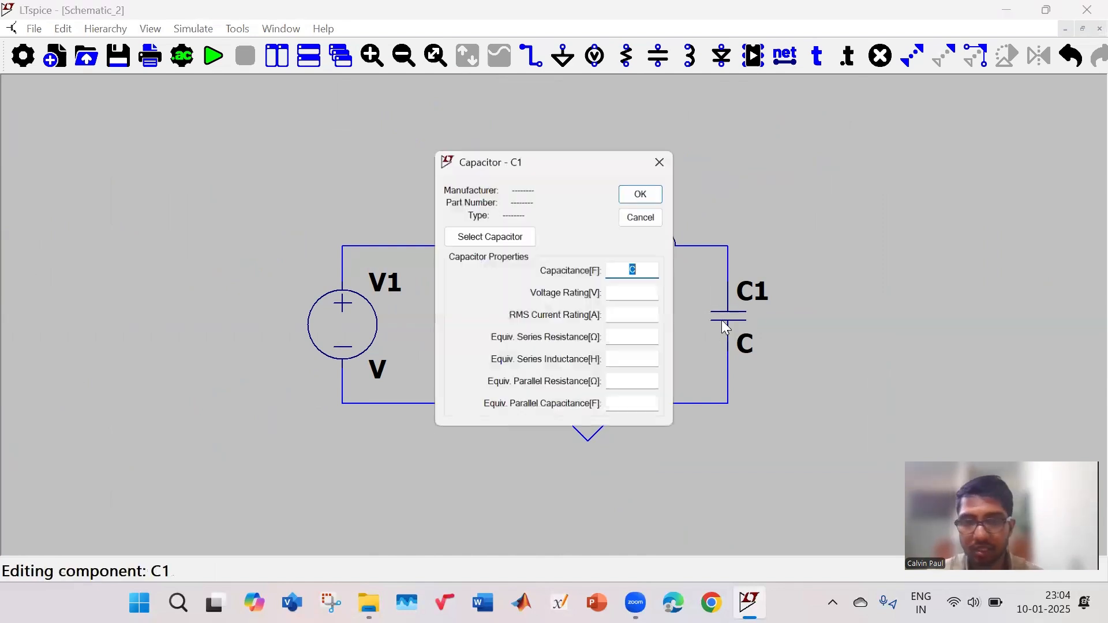
type("1u")
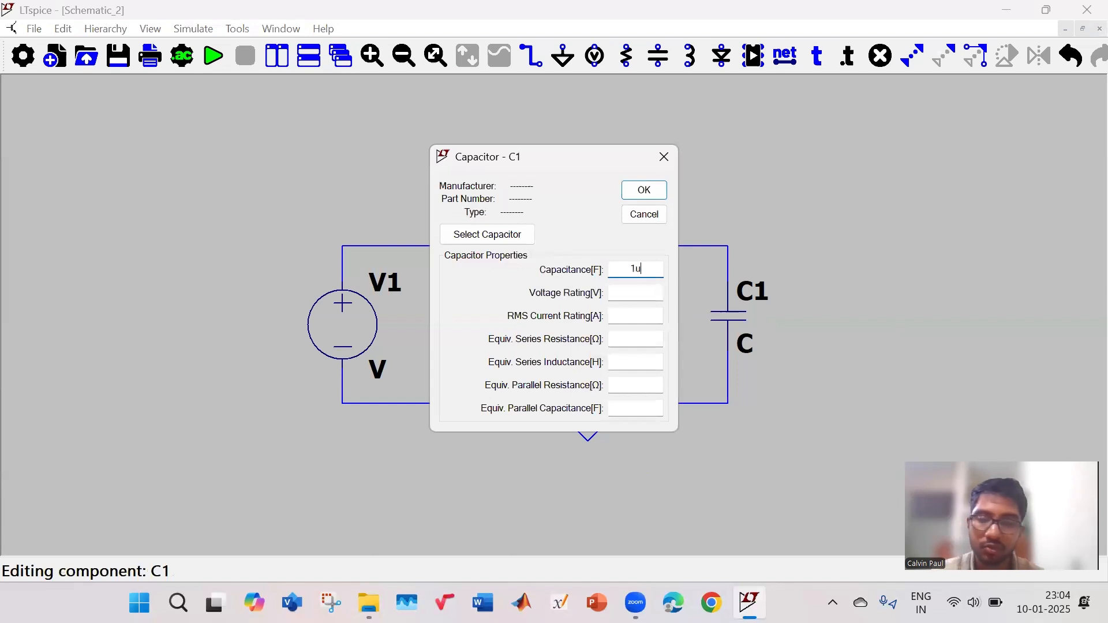
key("Return")
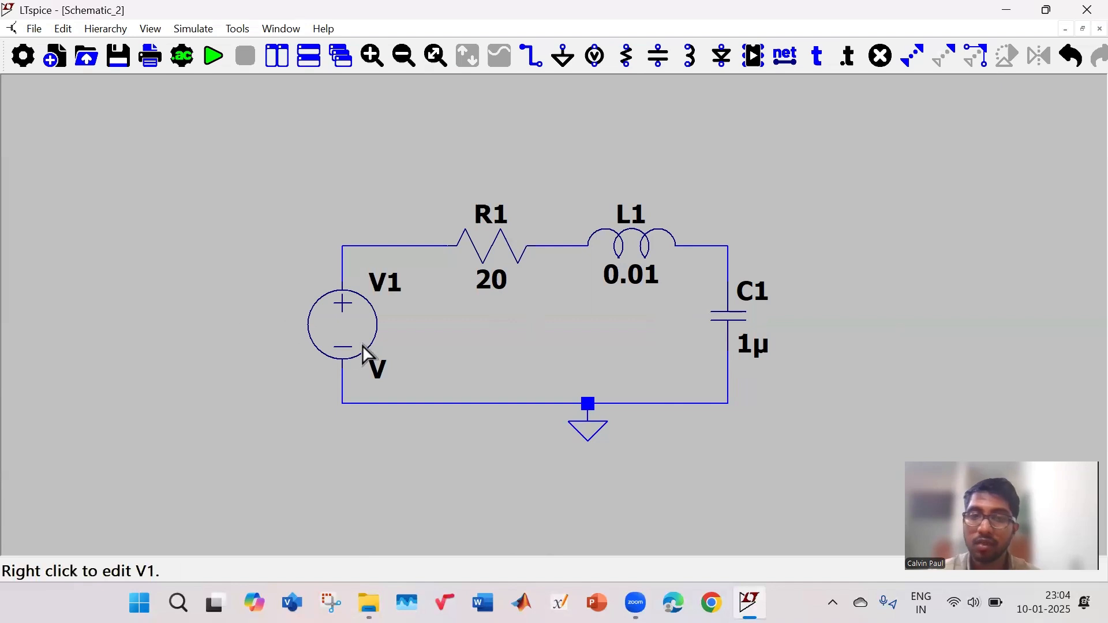
Step: Set the voltage source's DC value to 5 V
right_click(365, 332)
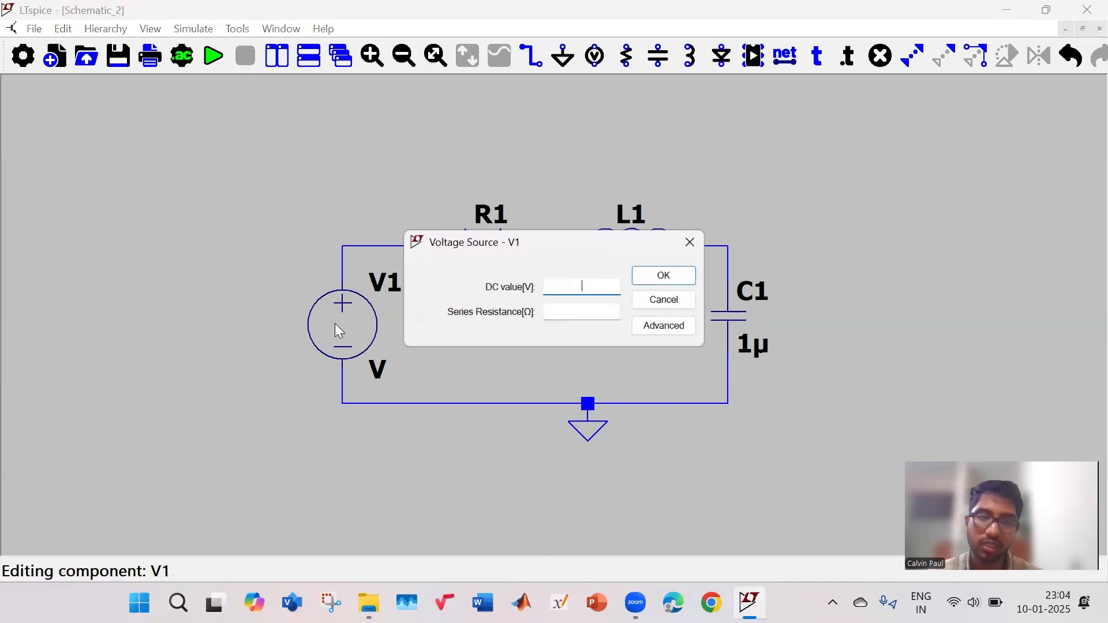
type("5")
left_click(662, 274)
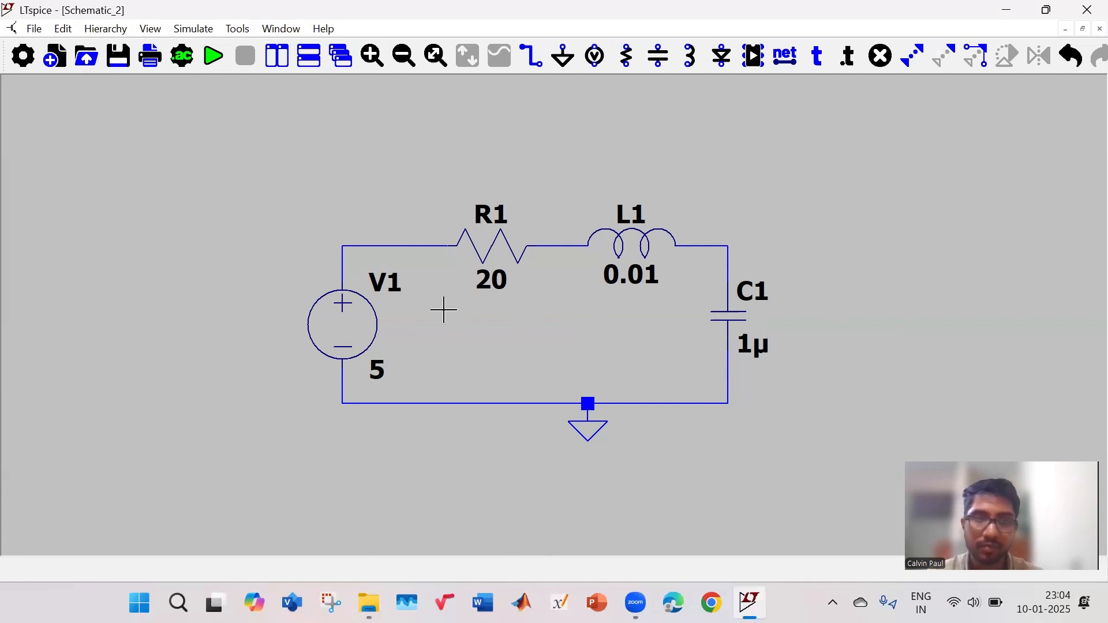
Step: Run a DC operating point analysis, placing its .op directive just below the voltage source
left_click(199, 29)
left_click(218, 51)
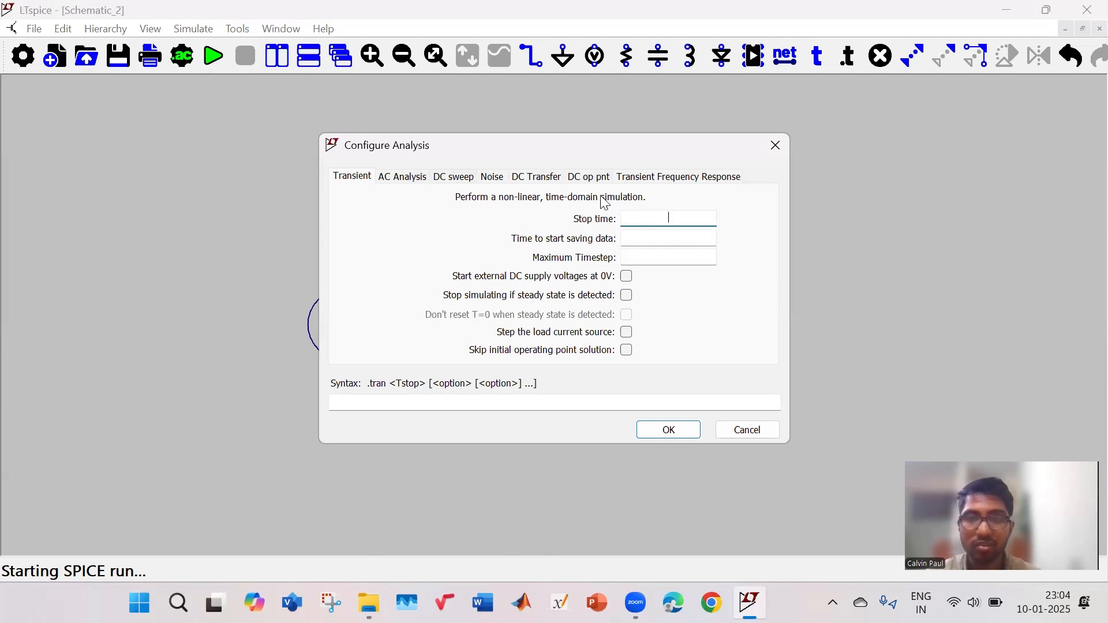
left_click(703, 178)
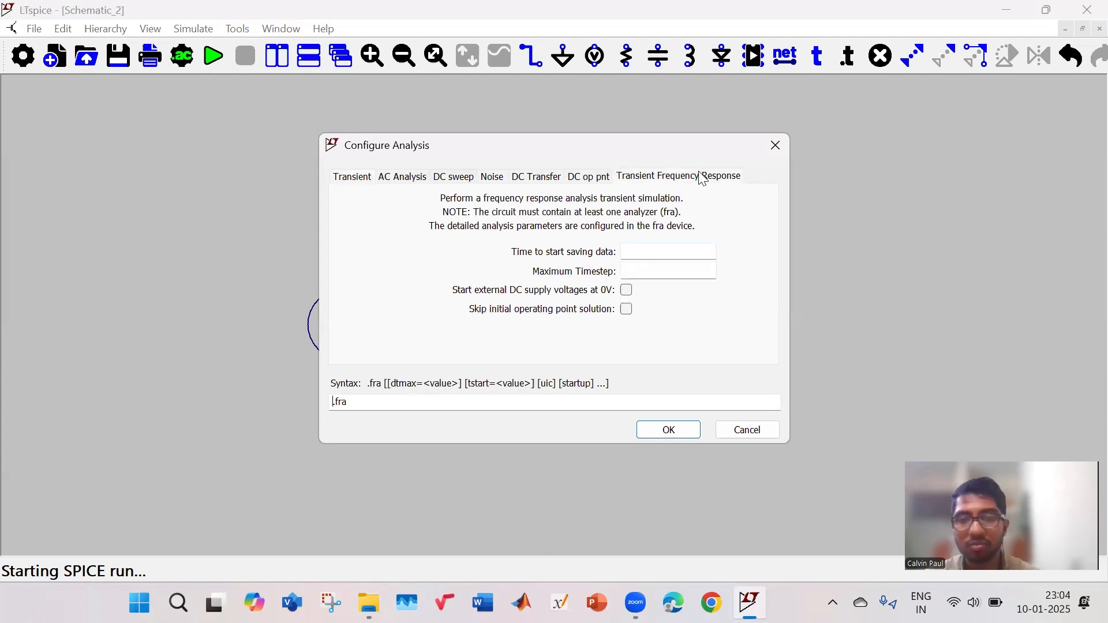
left_click(600, 177)
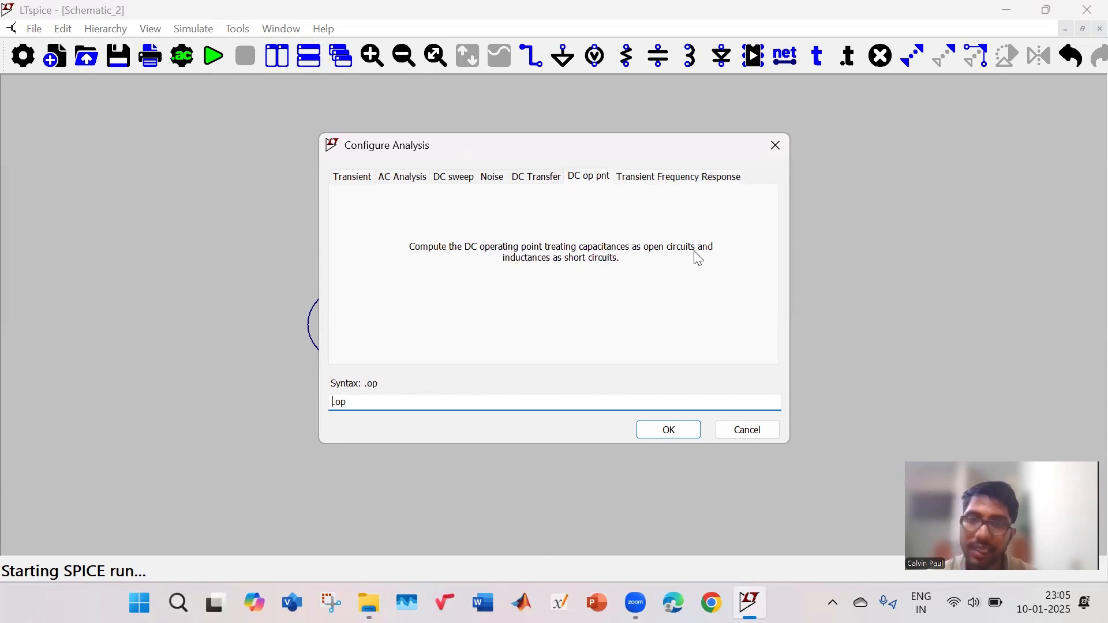
left_click(669, 431)
left_click(309, 446)
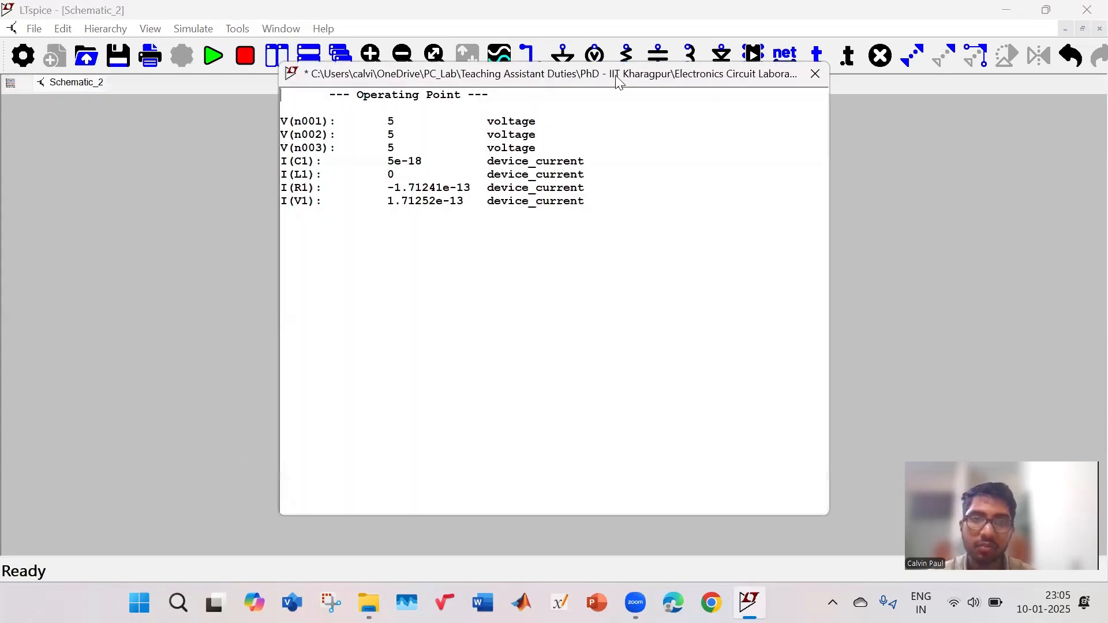
Step: Arrange the operating point results beside the circuit to read node voltages and device currents, then rerun the simulation and close the results
left_click_drag(619, 82, 458, 104)
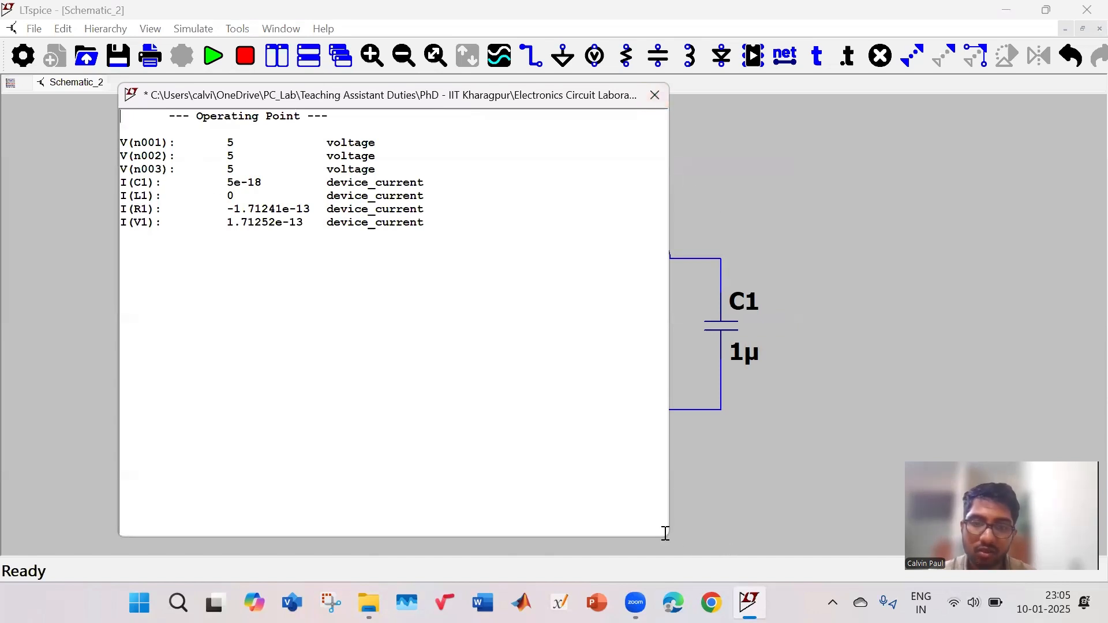
left_click_drag(668, 536, 416, 375)
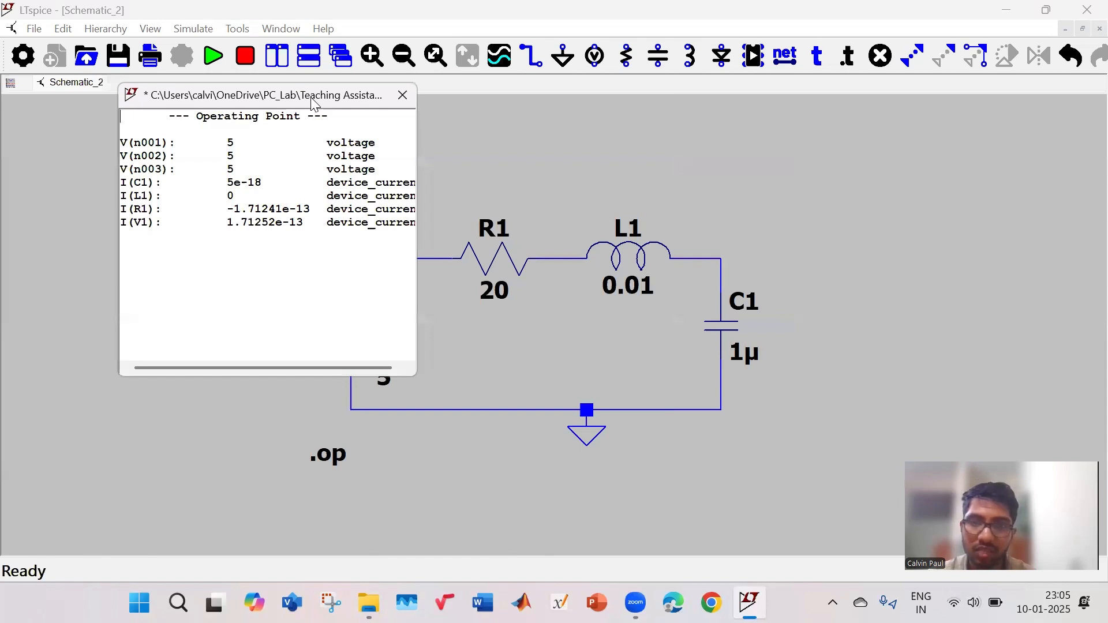
left_click_drag(315, 104, 990, 127)
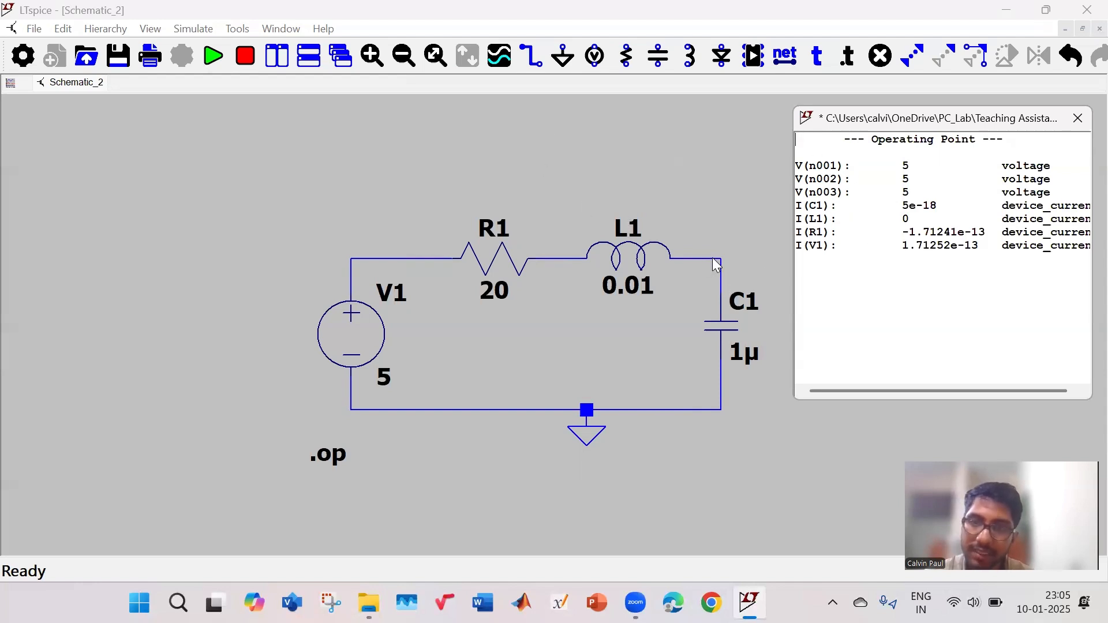
left_click(1077, 119)
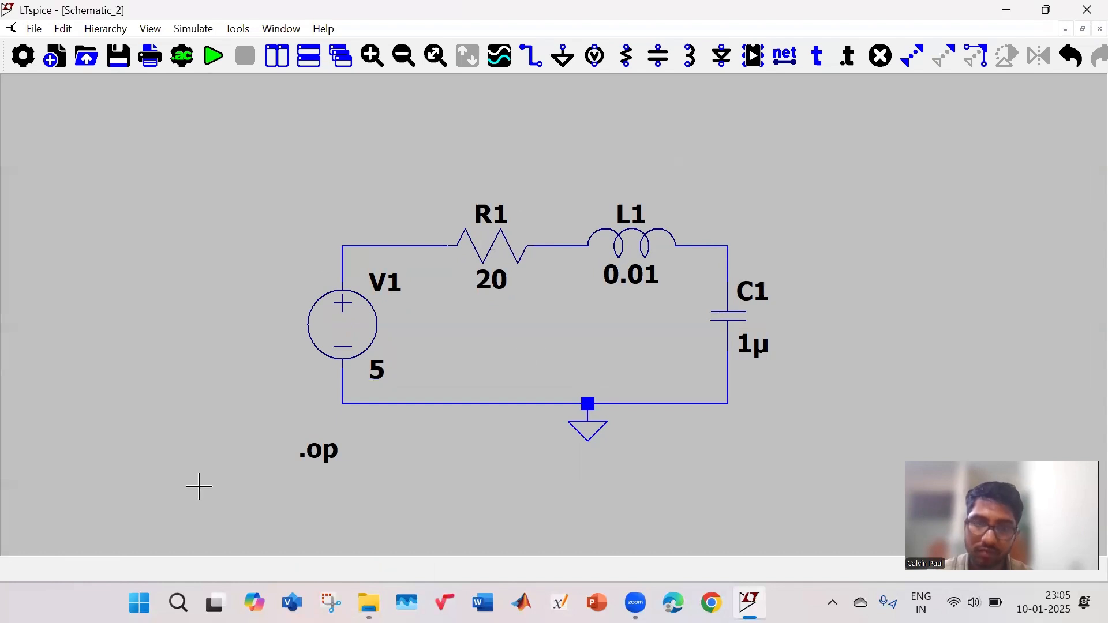
left_click(216, 62)
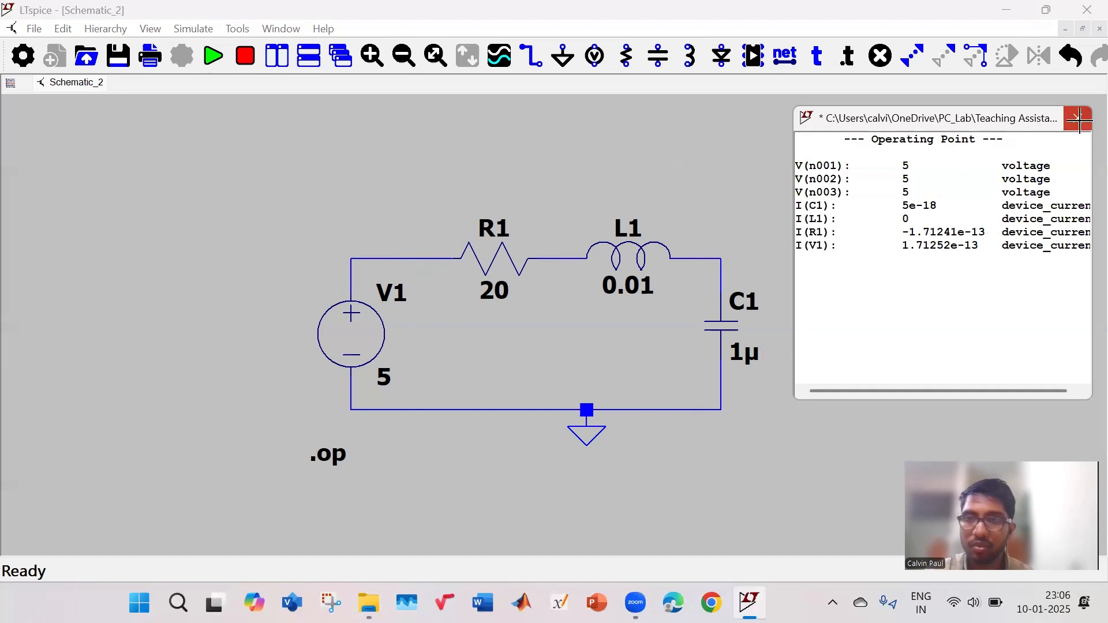
left_click(1081, 126)
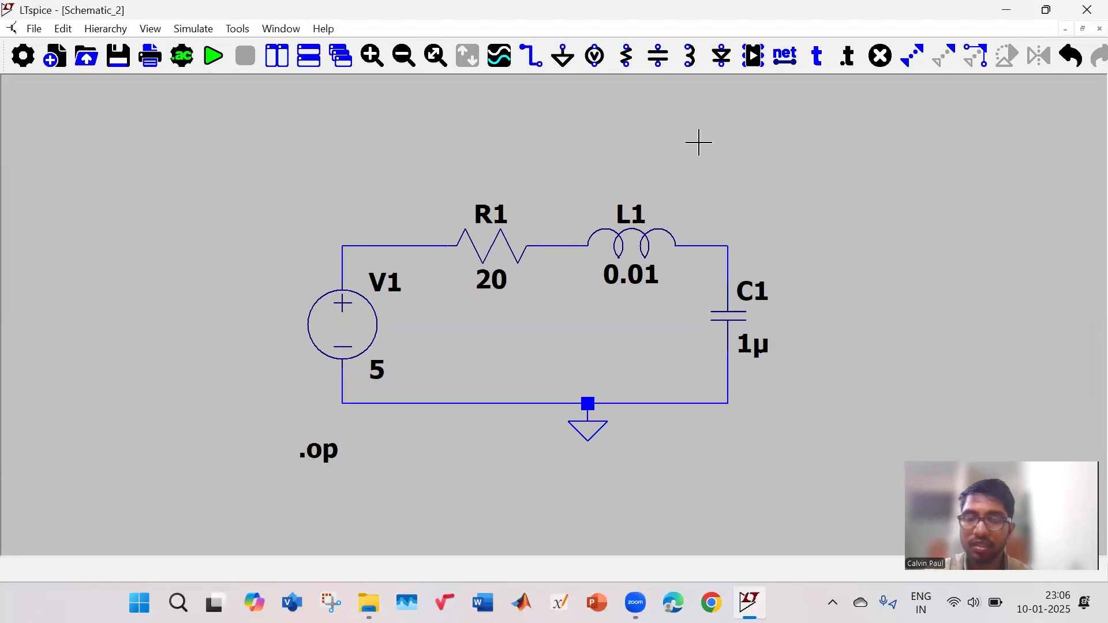
Step: Label the node between the inductor and the capacitor as vout
left_click(786, 58)
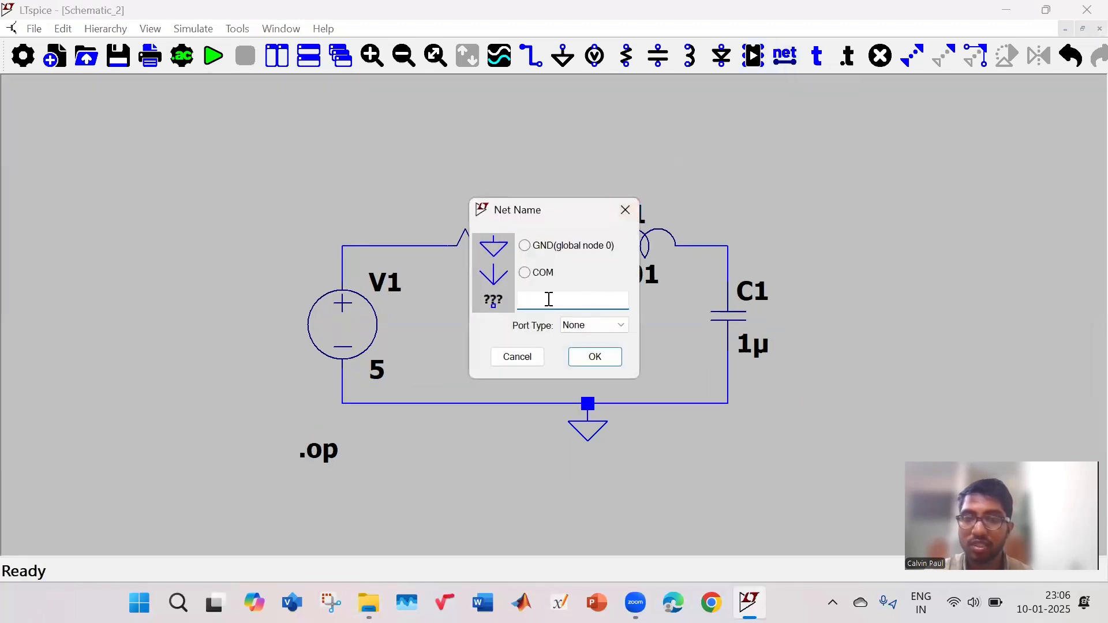
type("vout")
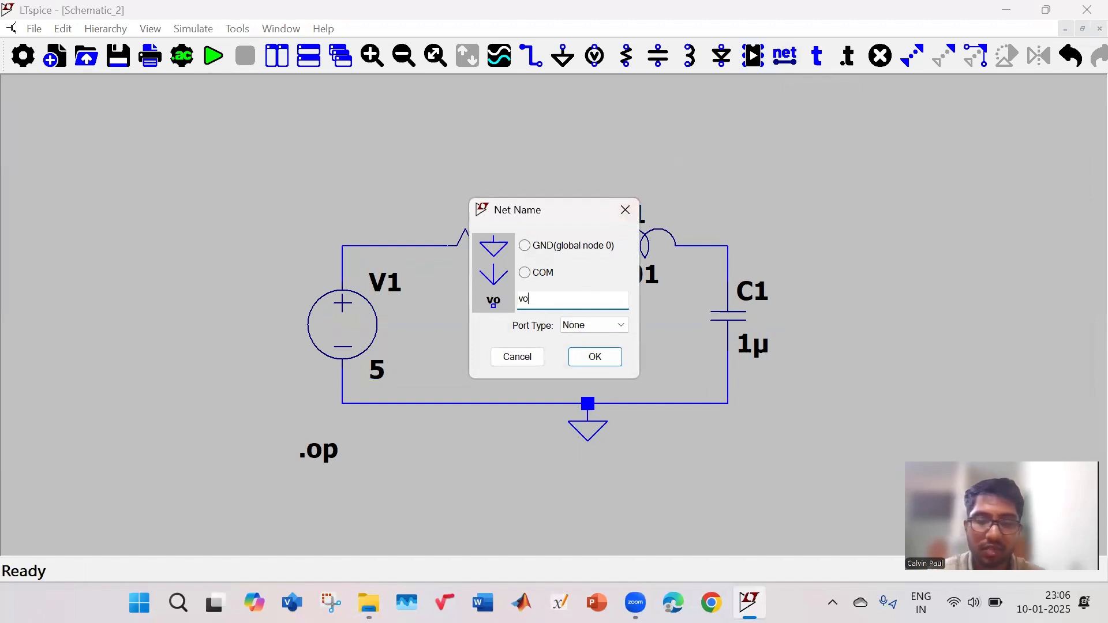
key("Return")
left_click(728, 246)
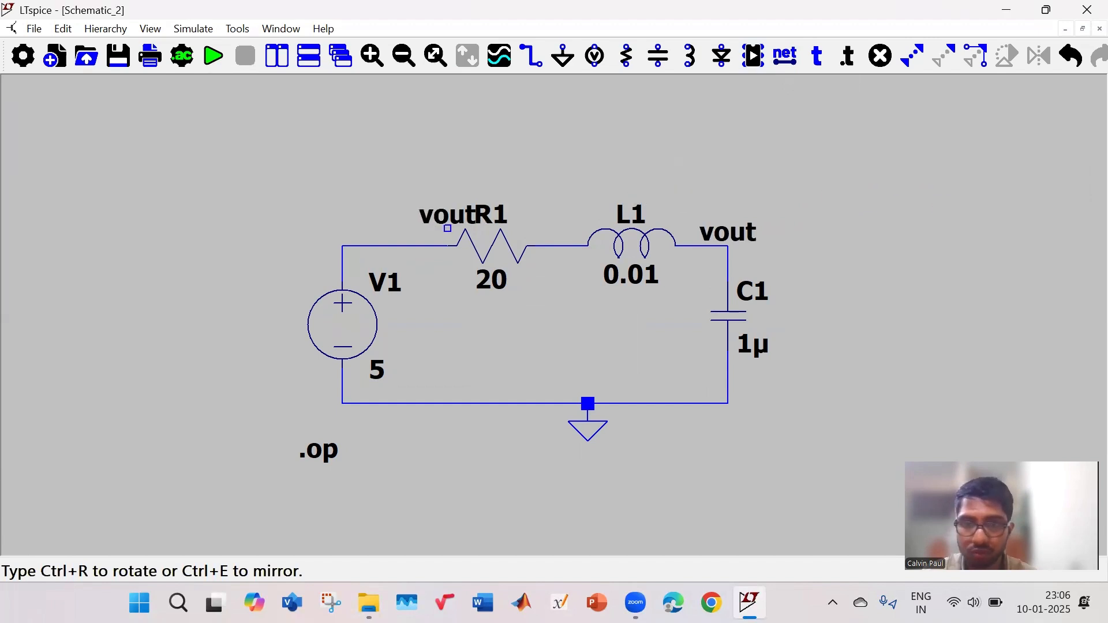
Step: Place a net label at the corner between the voltage source and the resistor, and name it vin
left_click(343, 246)
right_click(358, 250)
right_click(358, 250)
left_click(545, 297)
key("BackSpace")
key("BackSpace")
key("BackSpace")
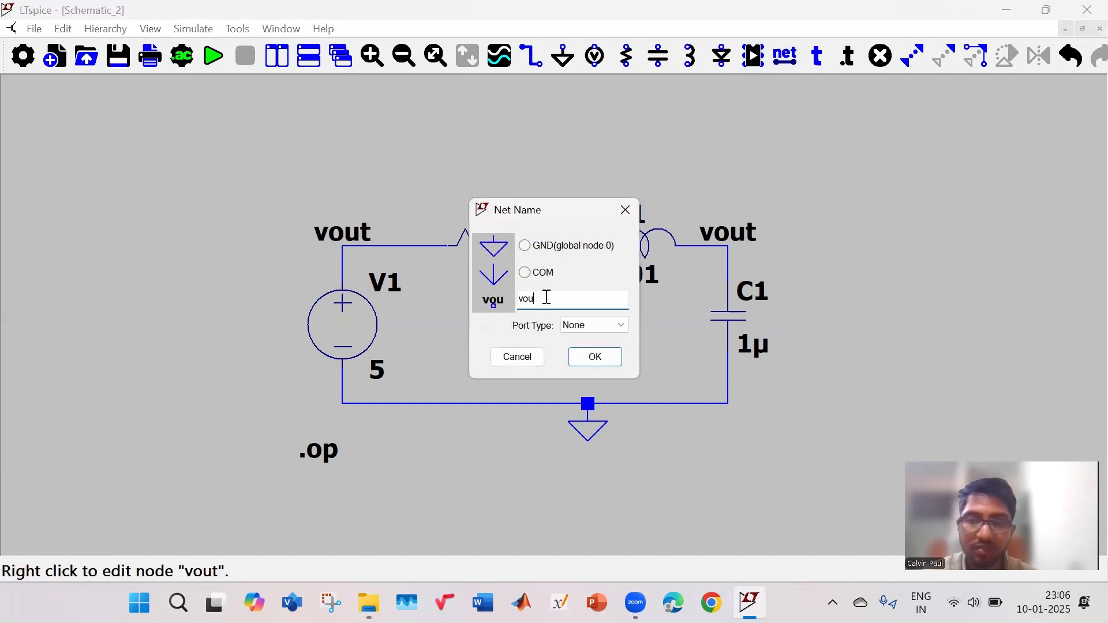
type("in")
key("Return")
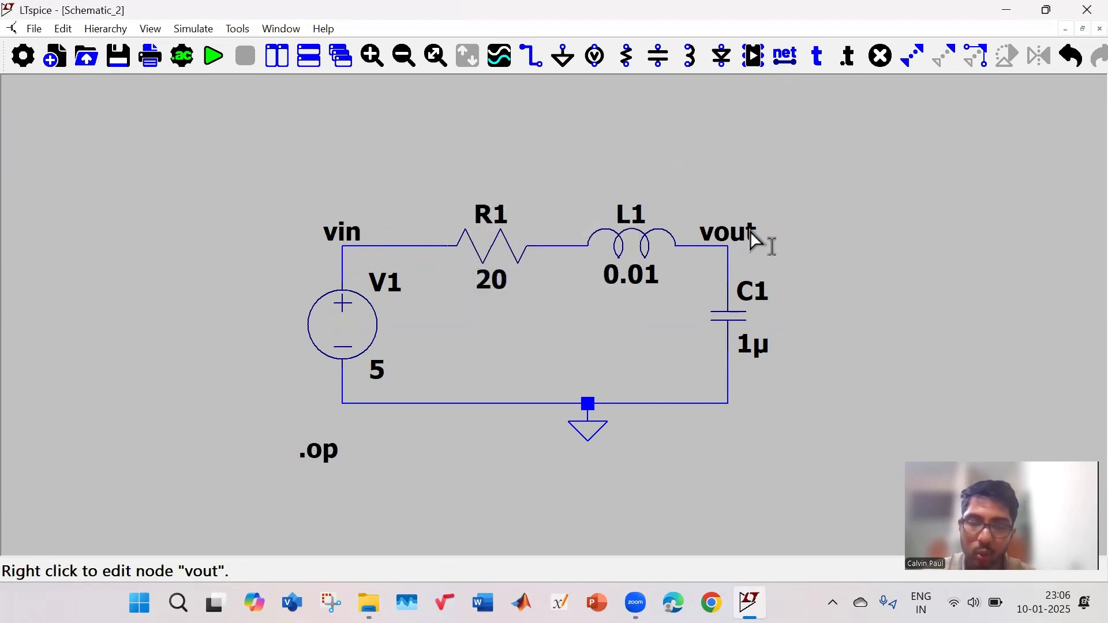
right_click(371, 244)
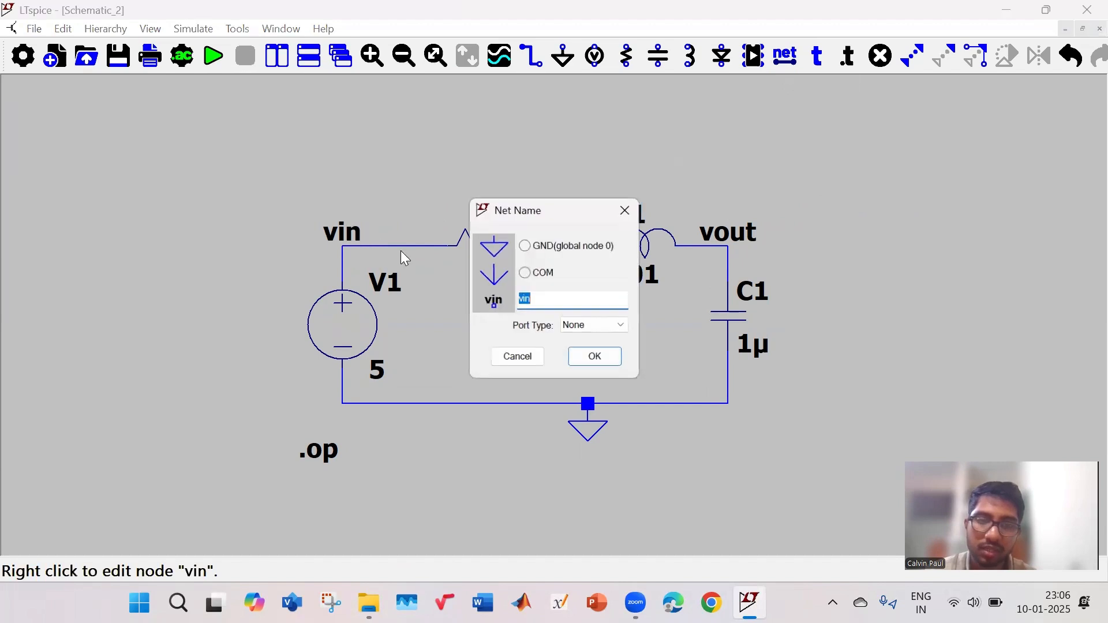
left_click(524, 299)
key("BackSpace")
key("Return")
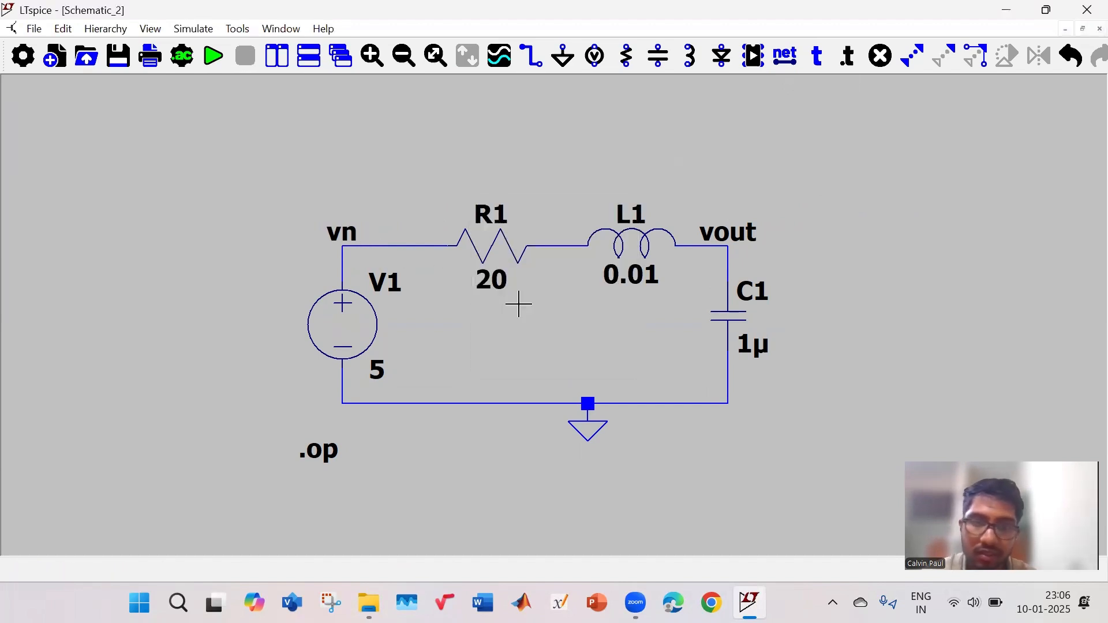
Step: Rename the net label above the voltage source to in
right_click(354, 237)
type("in")
key("Return")
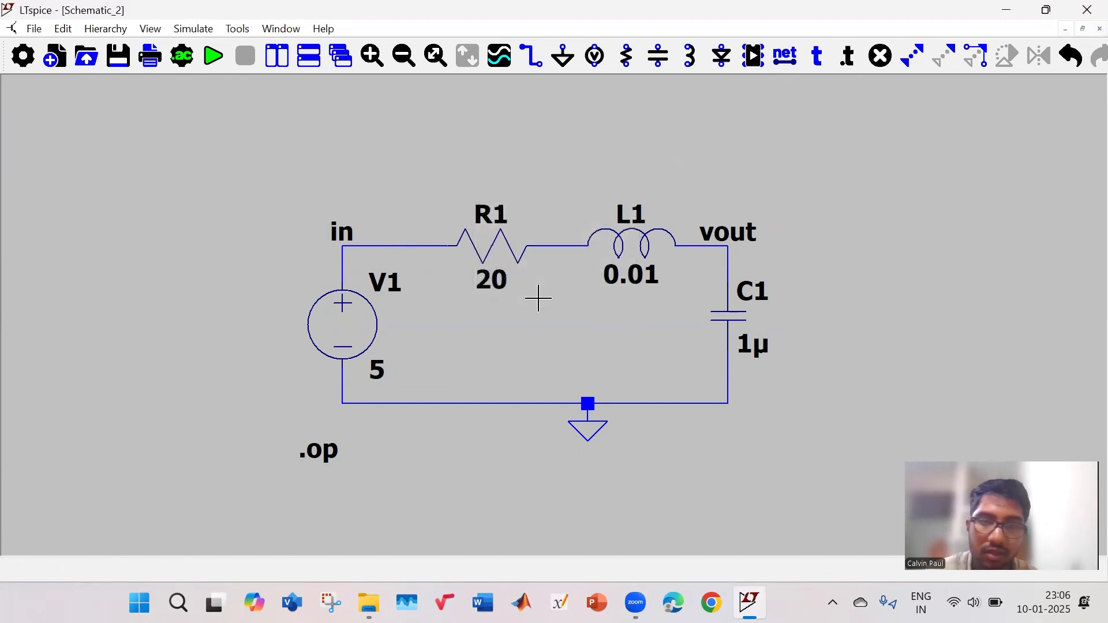
Step: Rename the net label above the capacitor to out and rerun the operating point simulation
right_click(736, 239)
type("out")
key("Return")
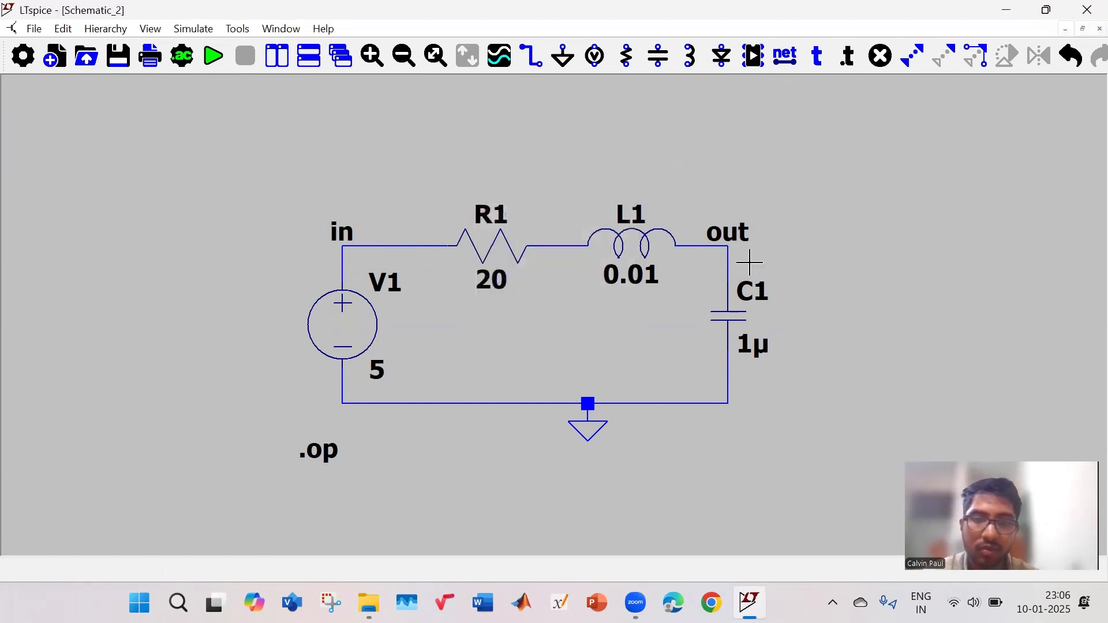
left_click(213, 56)
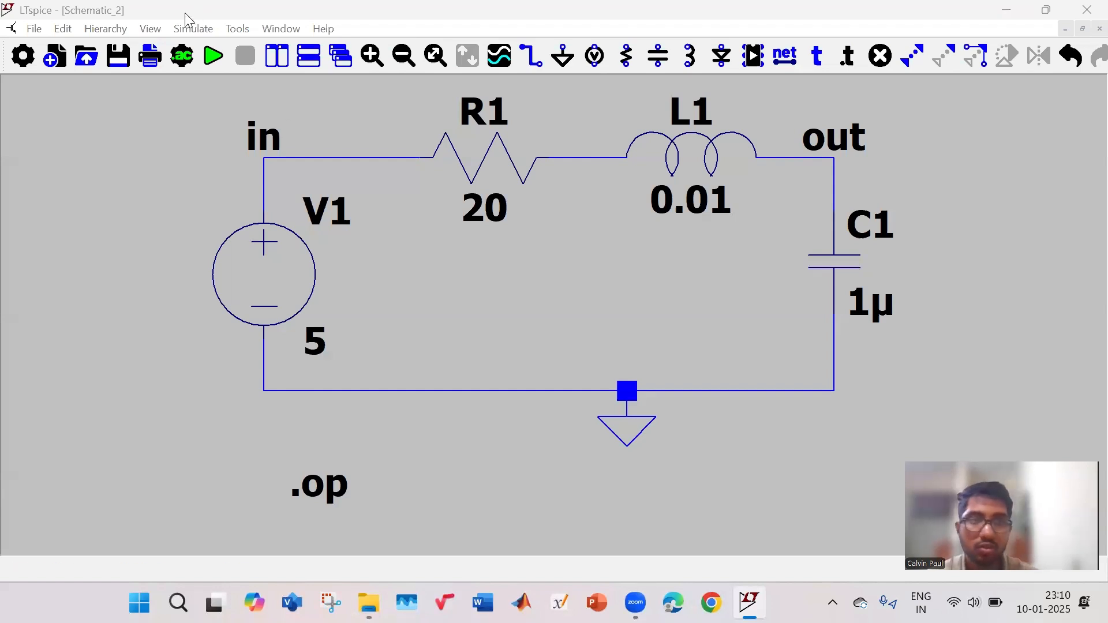
Step: Set up a transient analysis with stop time 1m, data saving from 0 and external DC supplies starting at 0V, placing its directive below .op
left_click(195, 29)
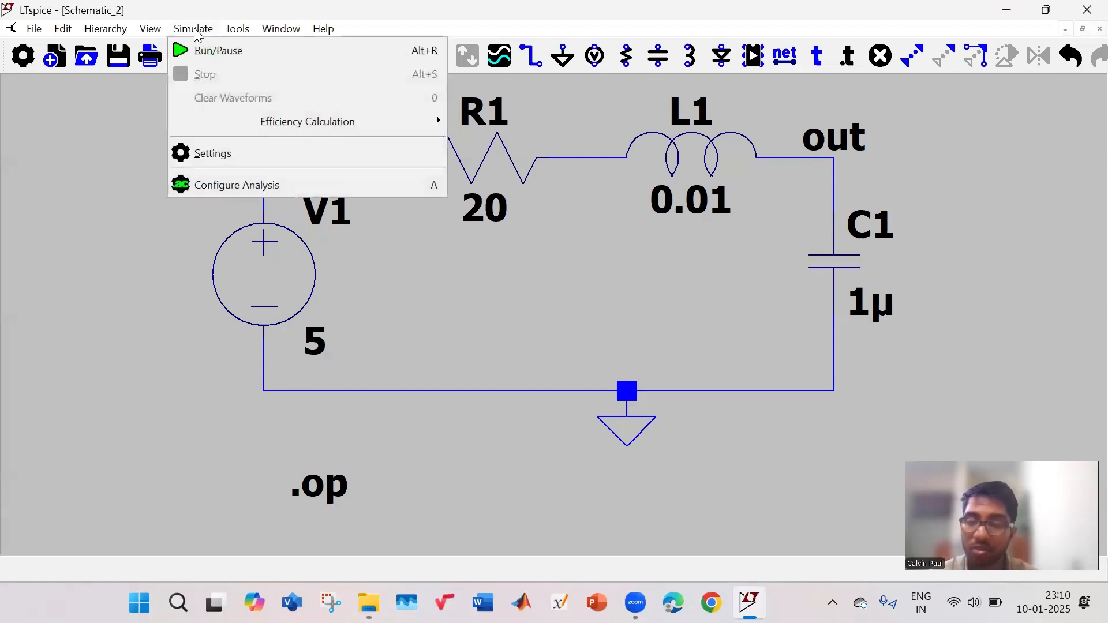
left_click(241, 188)
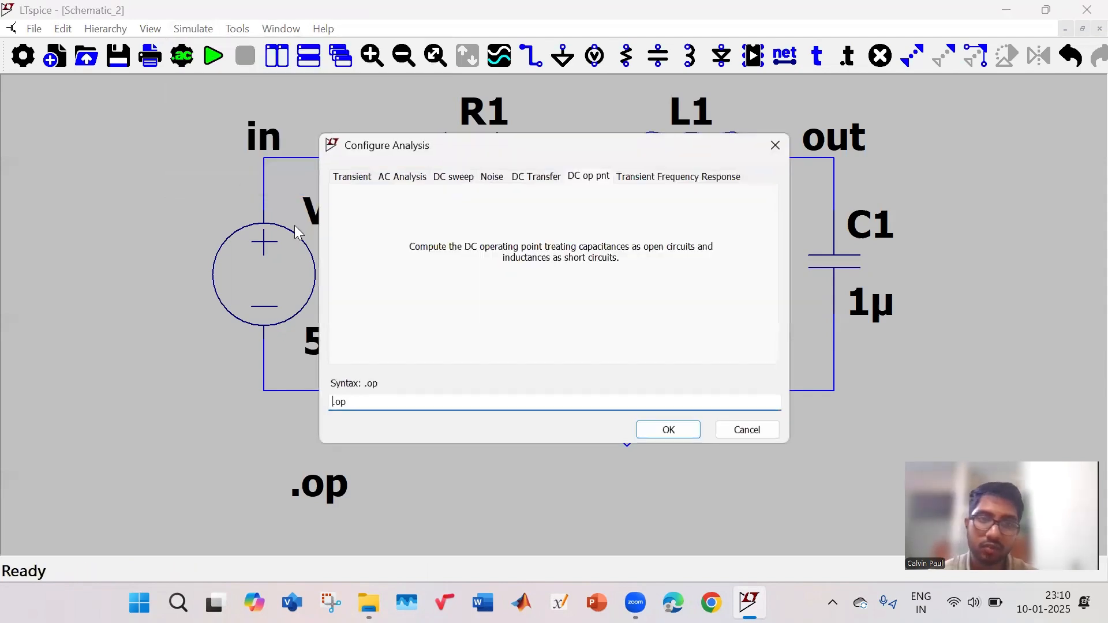
left_click(364, 179)
left_click(662, 220)
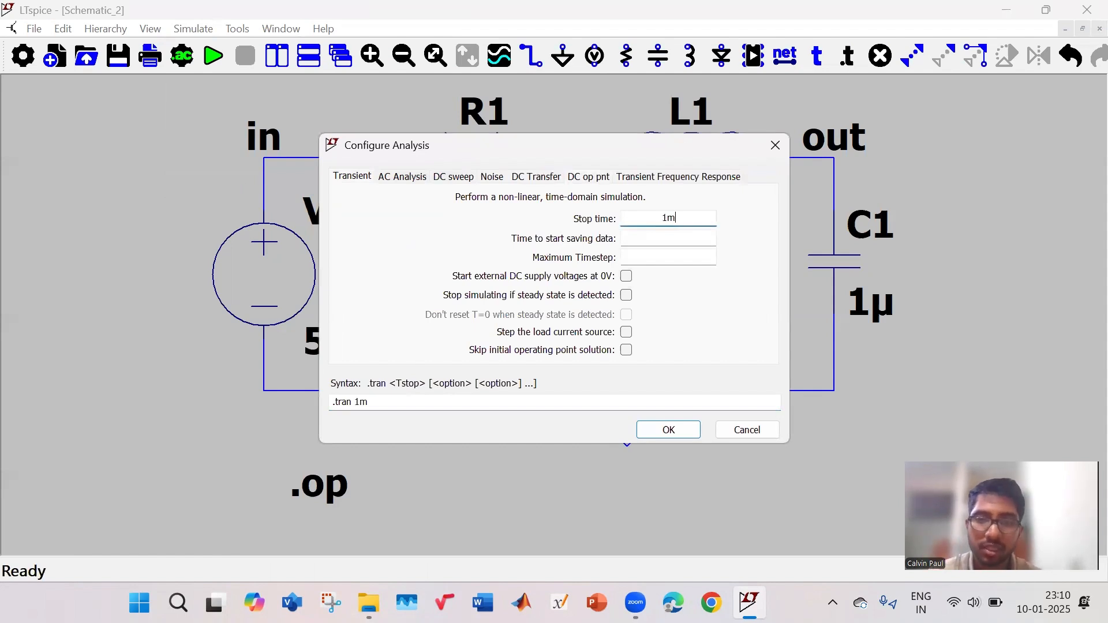
left_click(665, 236)
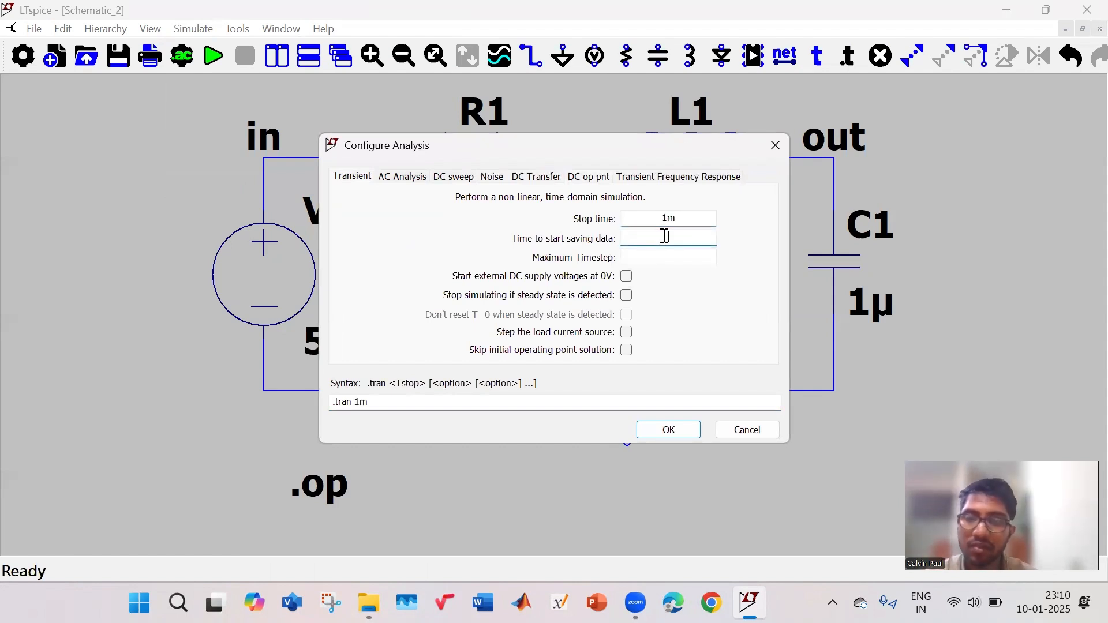
type("0")
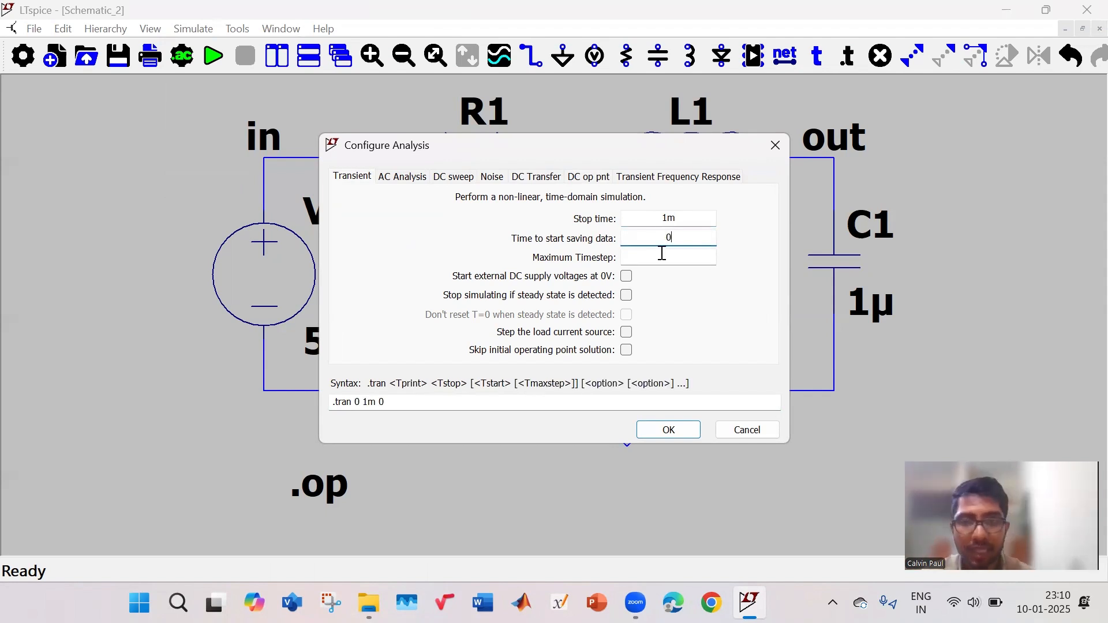
left_click(628, 276)
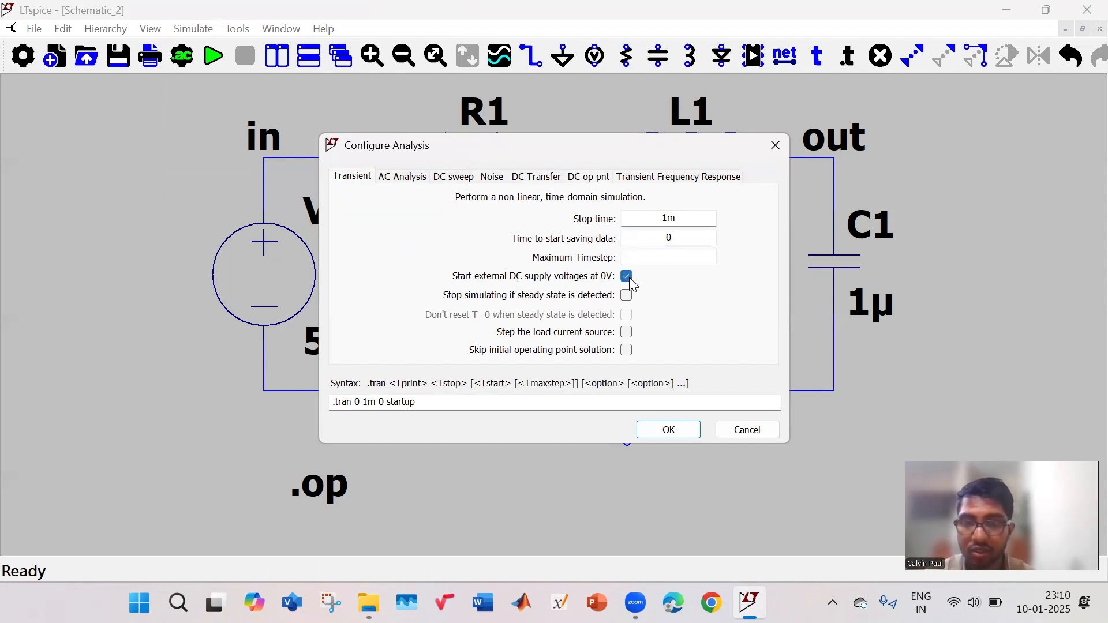
left_click(686, 433)
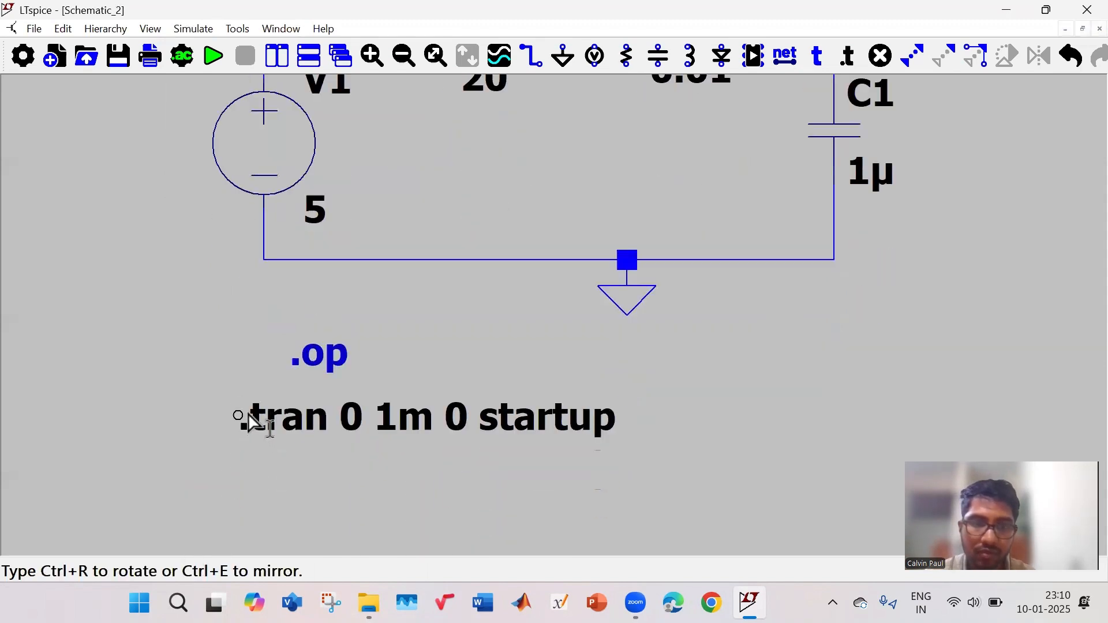
left_click(245, 419)
Step: Run the transient simulation and plot the voltages at nodes in and out and the current through inductor L1
left_click_drag(349, 356, 322, 477)
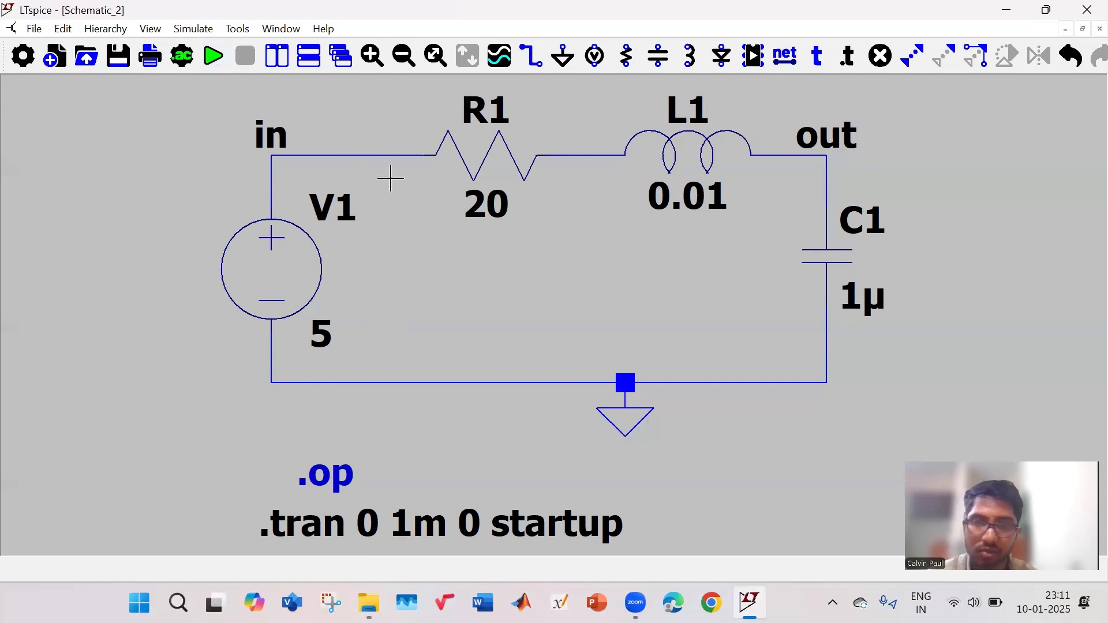
left_click(213, 56)
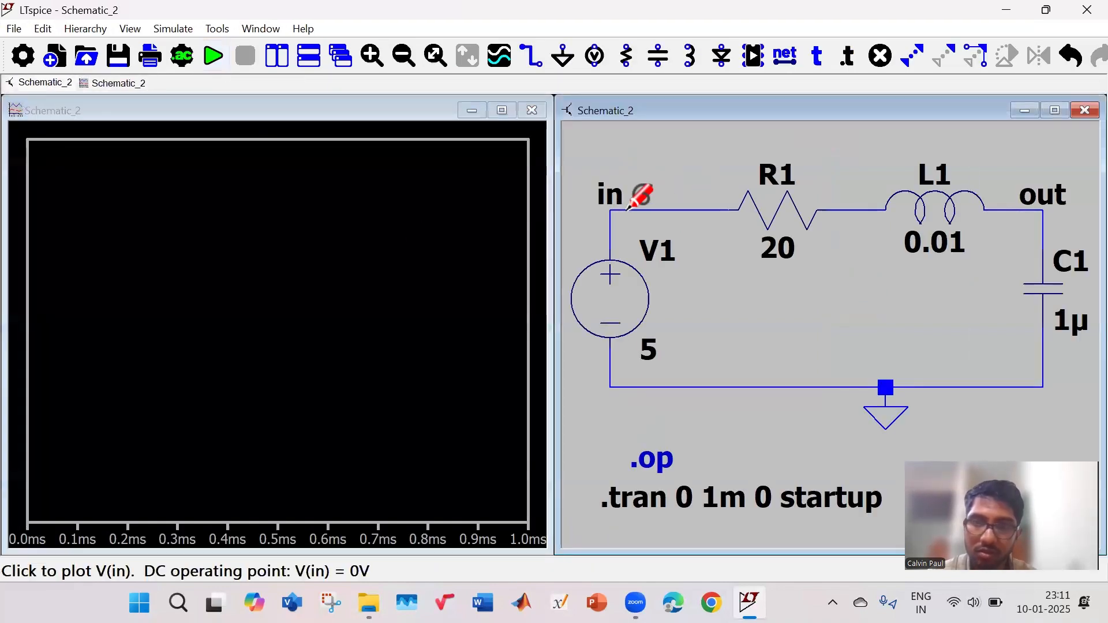
left_click(629, 209)
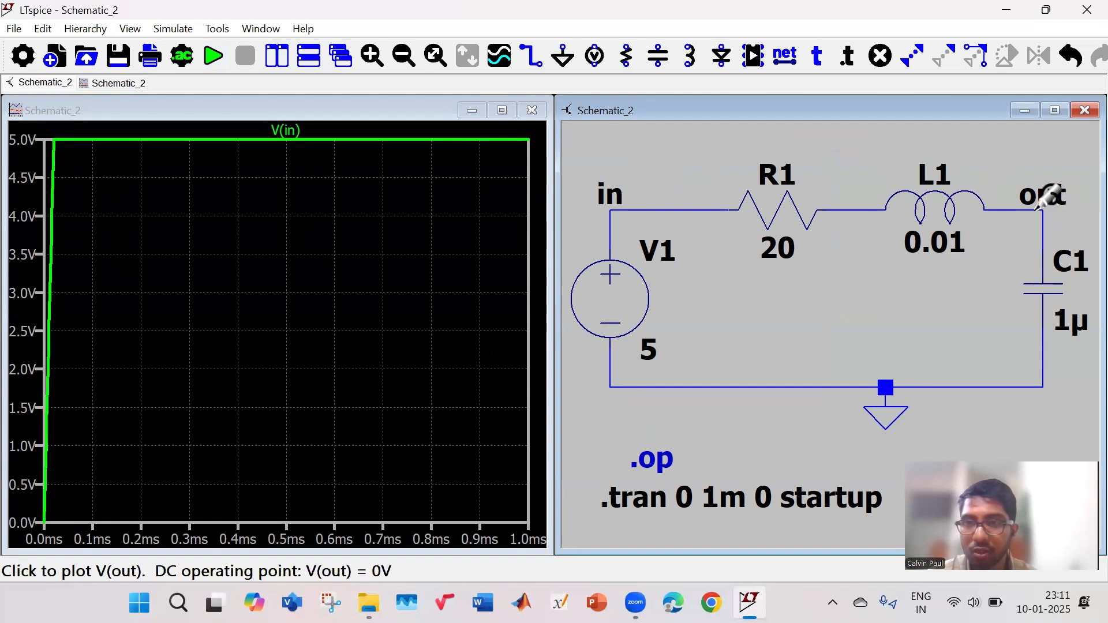
left_click(1039, 210)
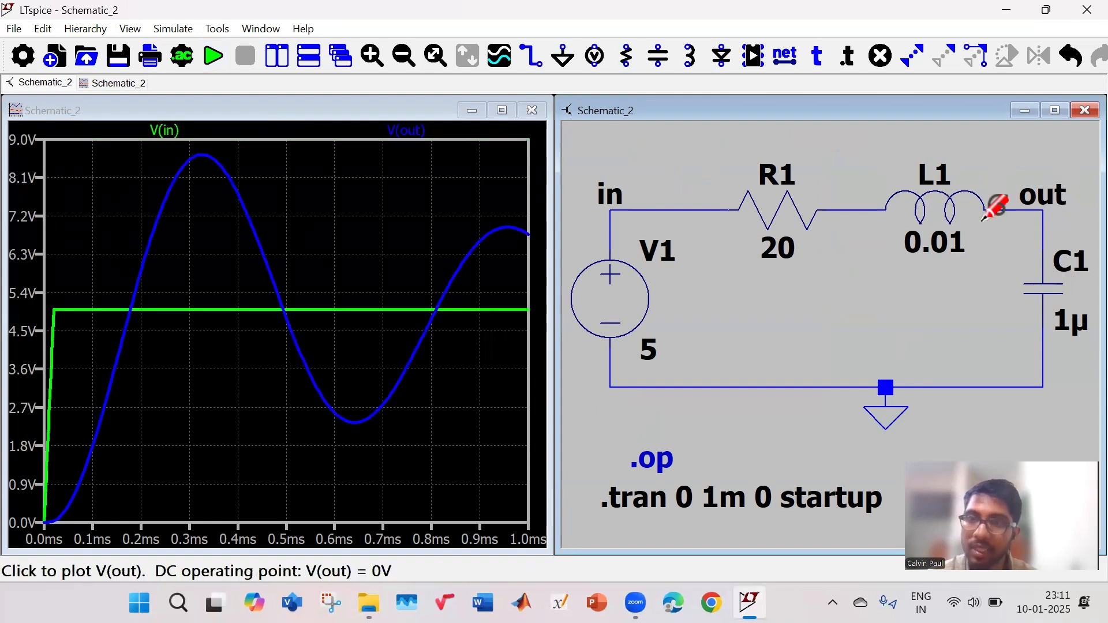
left_click(946, 205)
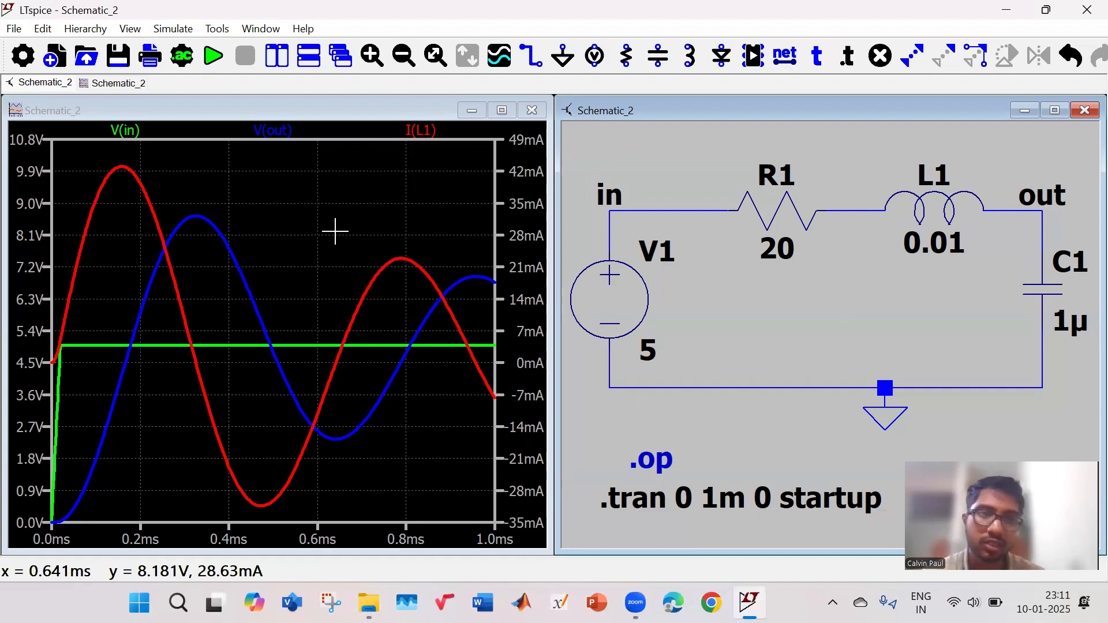
Step: Change the waveform plot background to white, with red, green and blue all at 255
left_click(232, 29)
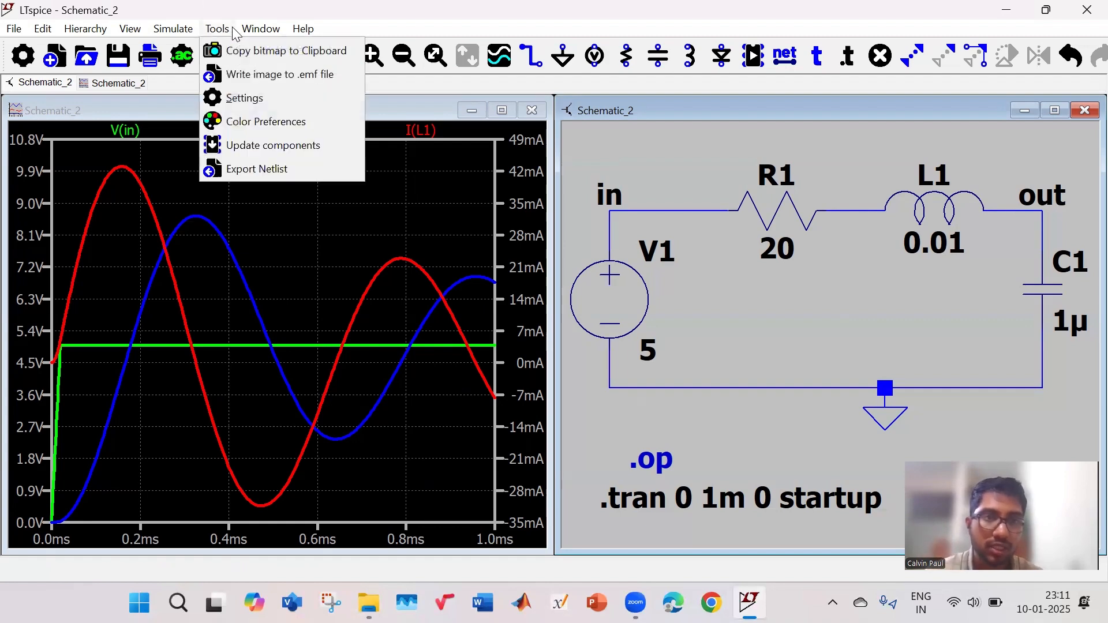
left_click(264, 122)
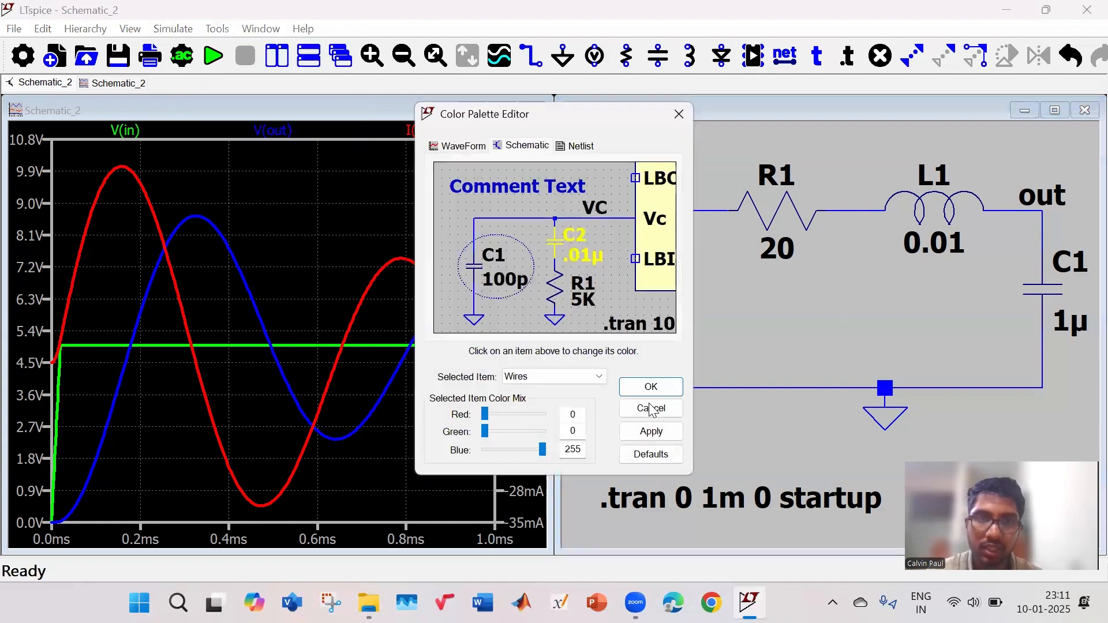
left_click(460, 146)
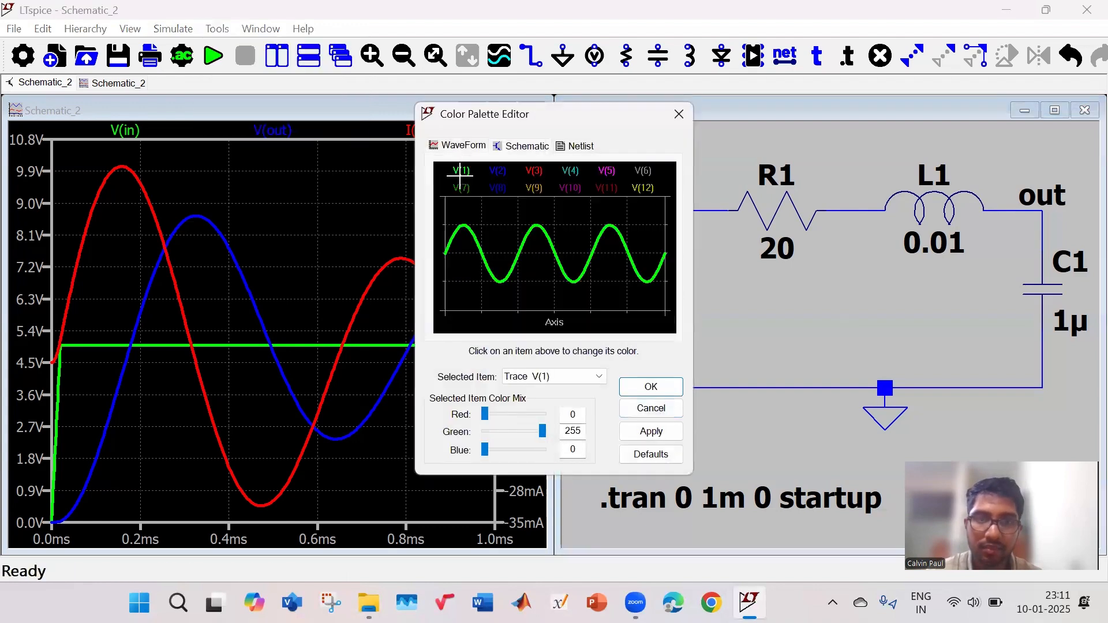
left_click(585, 376)
left_click(559, 562)
left_click_drag(484, 414, 543, 450)
left_click(657, 438)
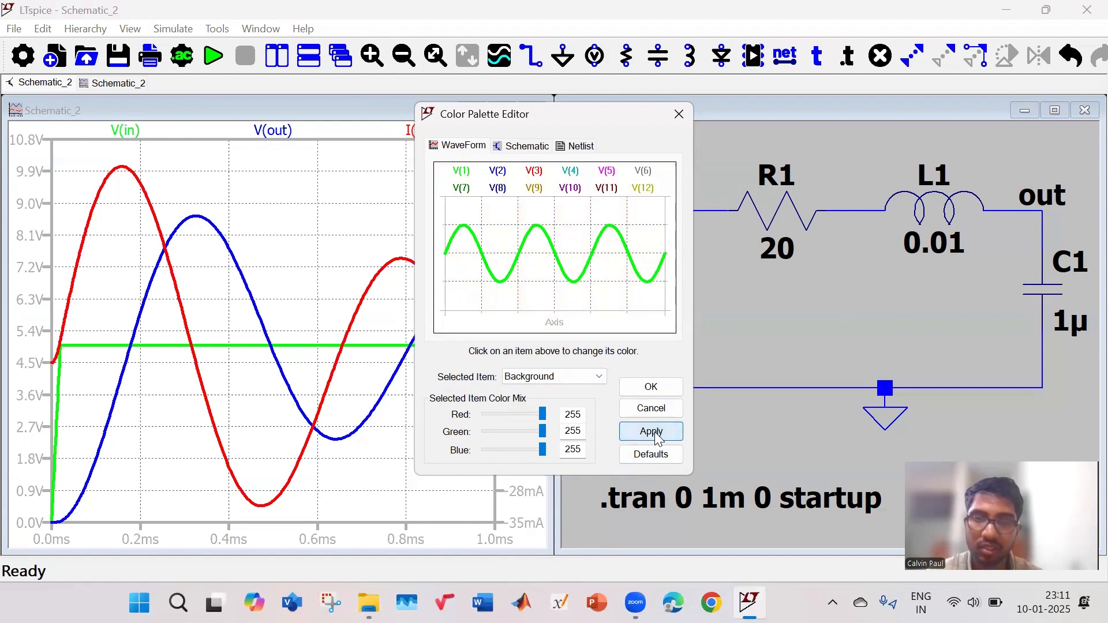
left_click(655, 384)
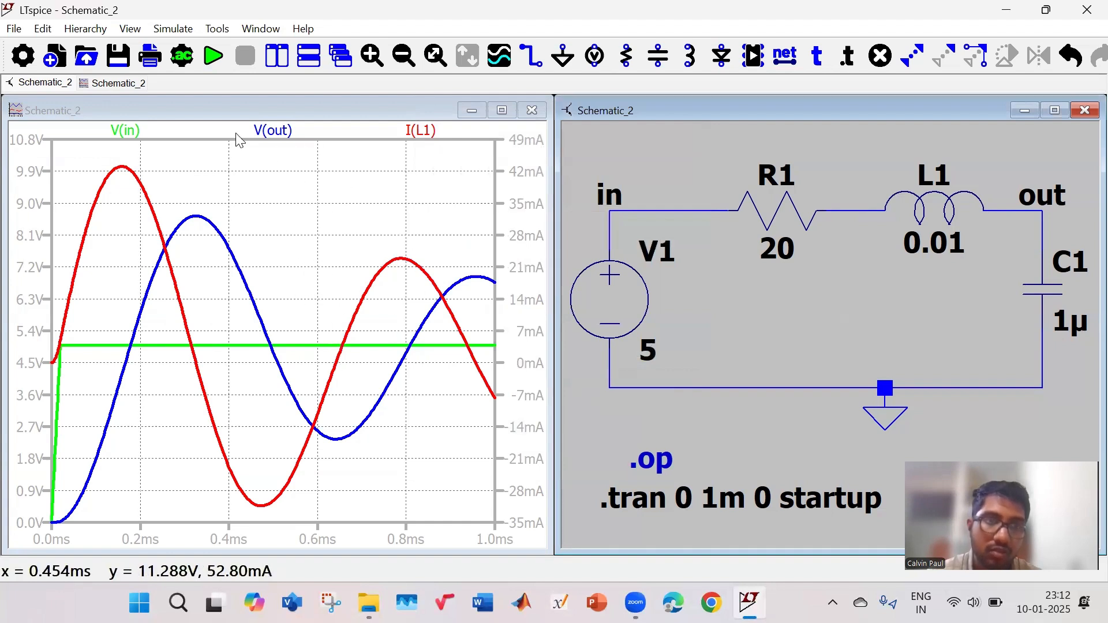
Step: Set the waveform data trace width to 1
left_click(218, 30)
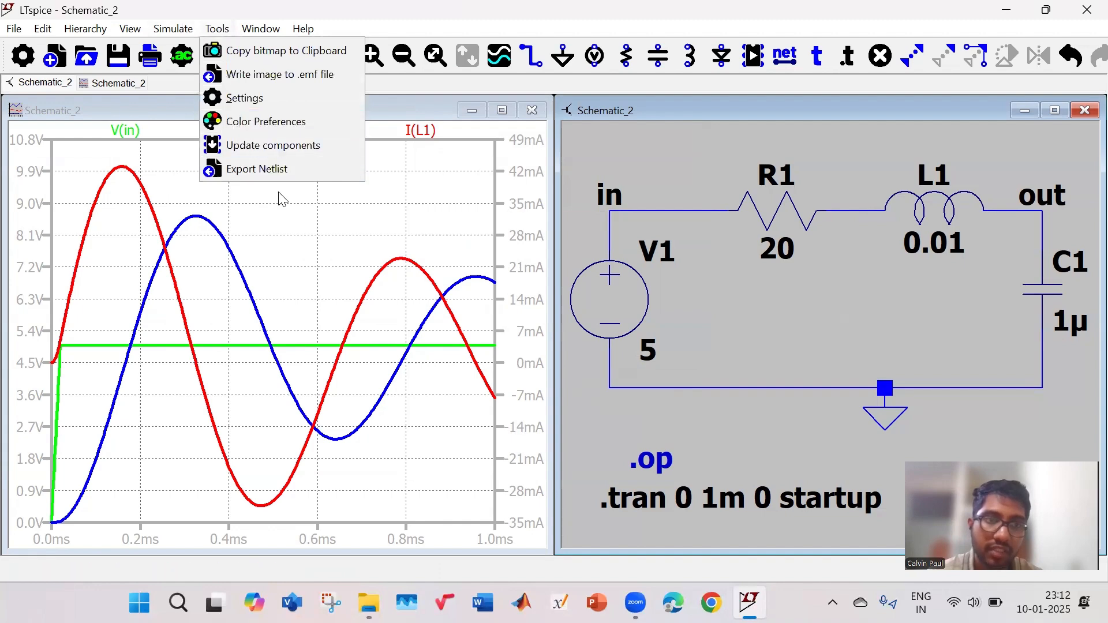
left_click(237, 98)
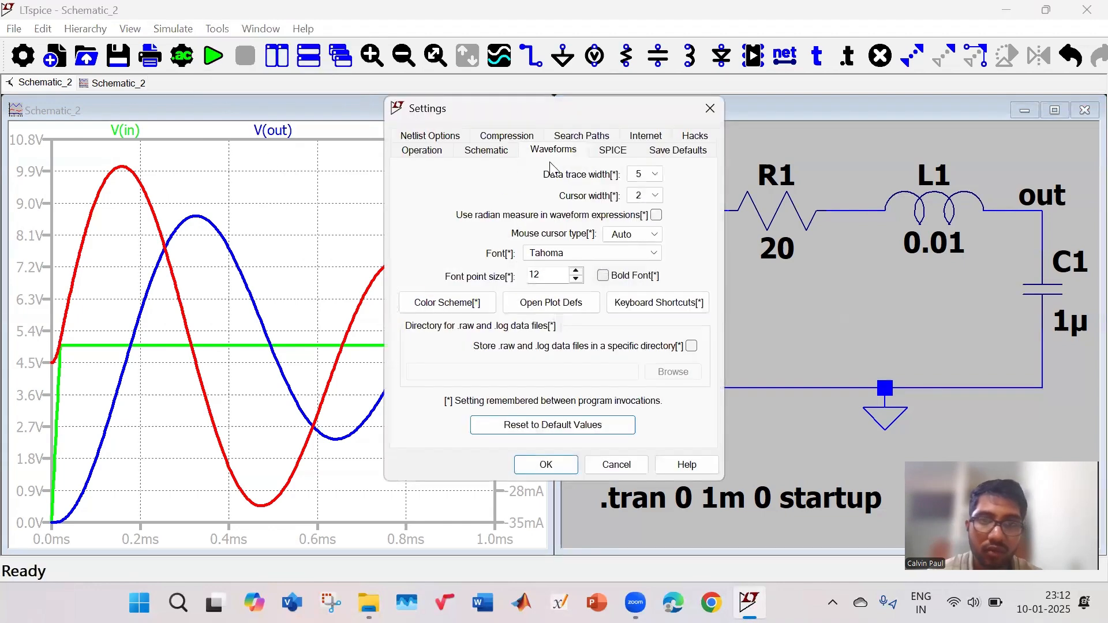
left_click(652, 176)
left_click(648, 192)
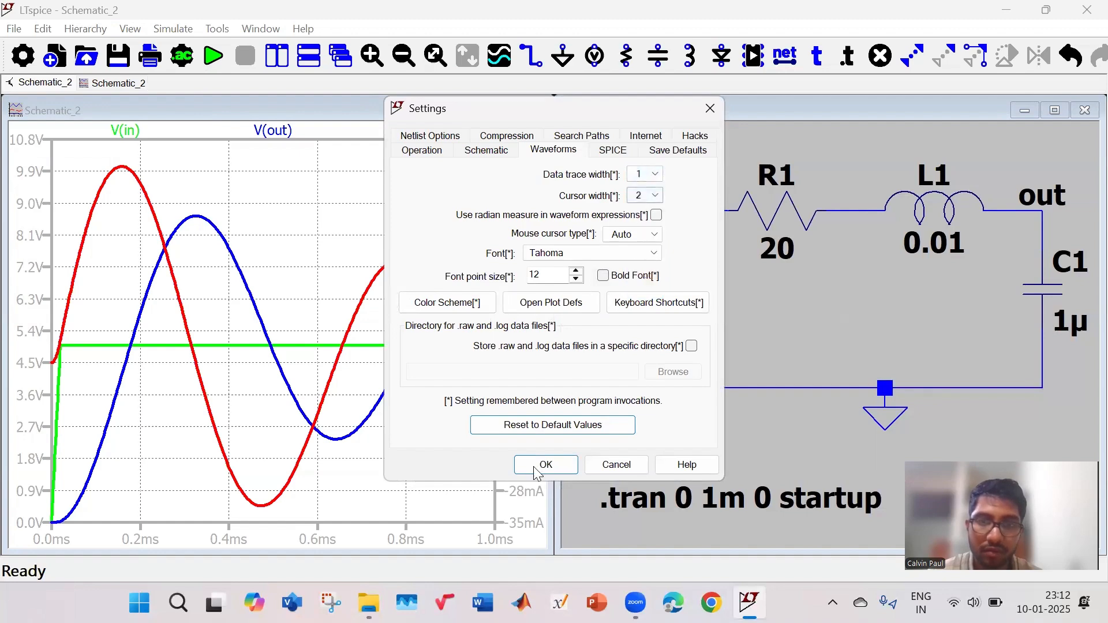
left_click(528, 466)
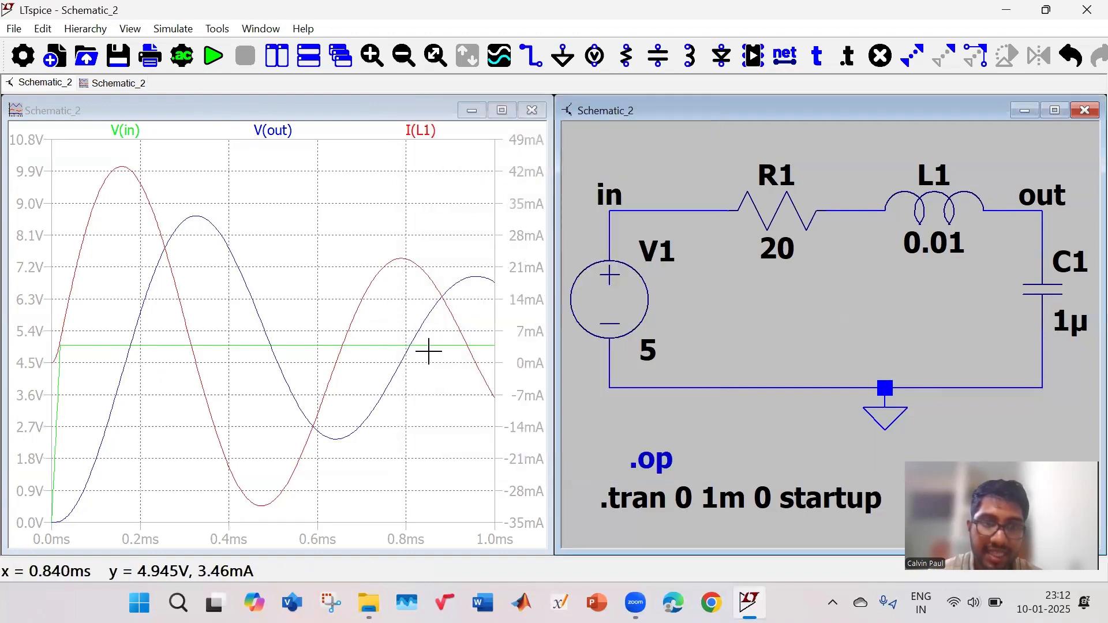
Step: Set the waveform data trace width to 3
left_click(172, 30)
mouse_move(217, 29)
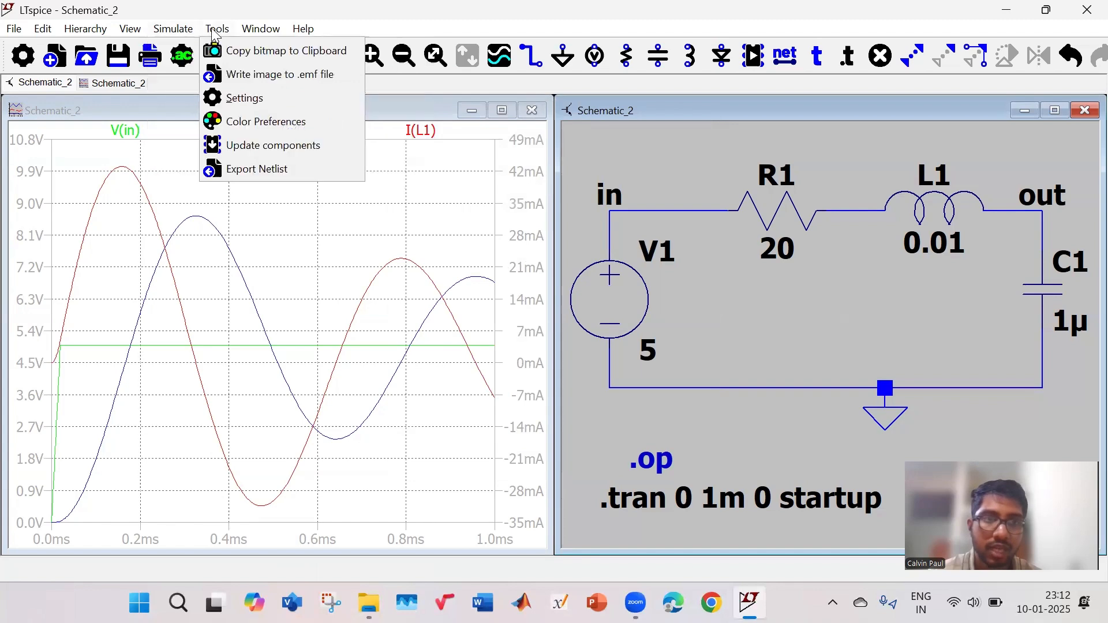
left_click(262, 100)
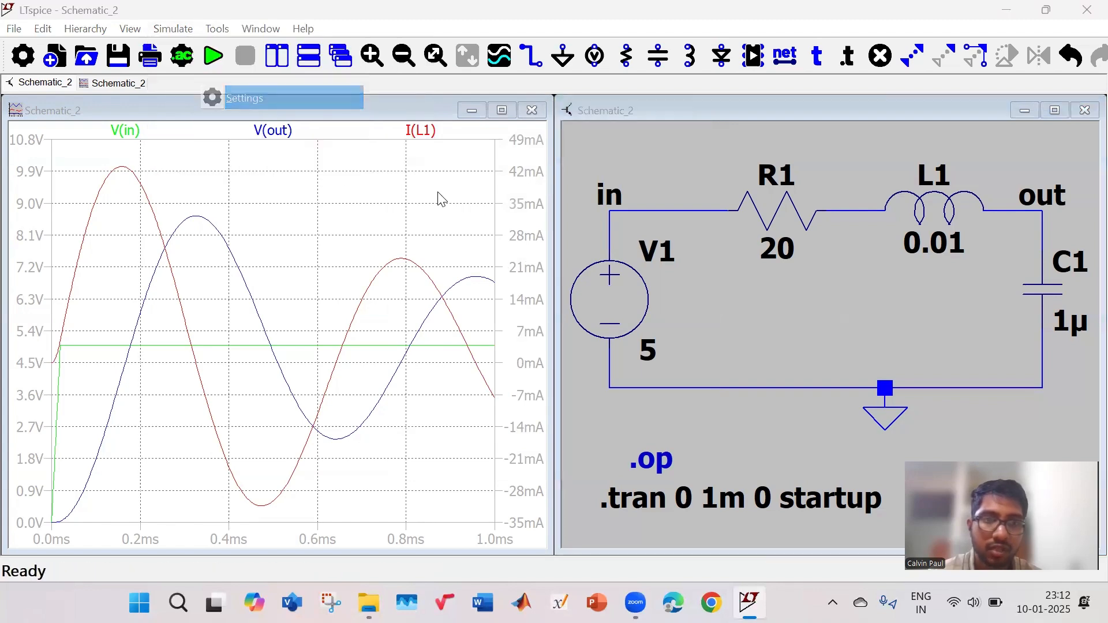
left_click(651, 173)
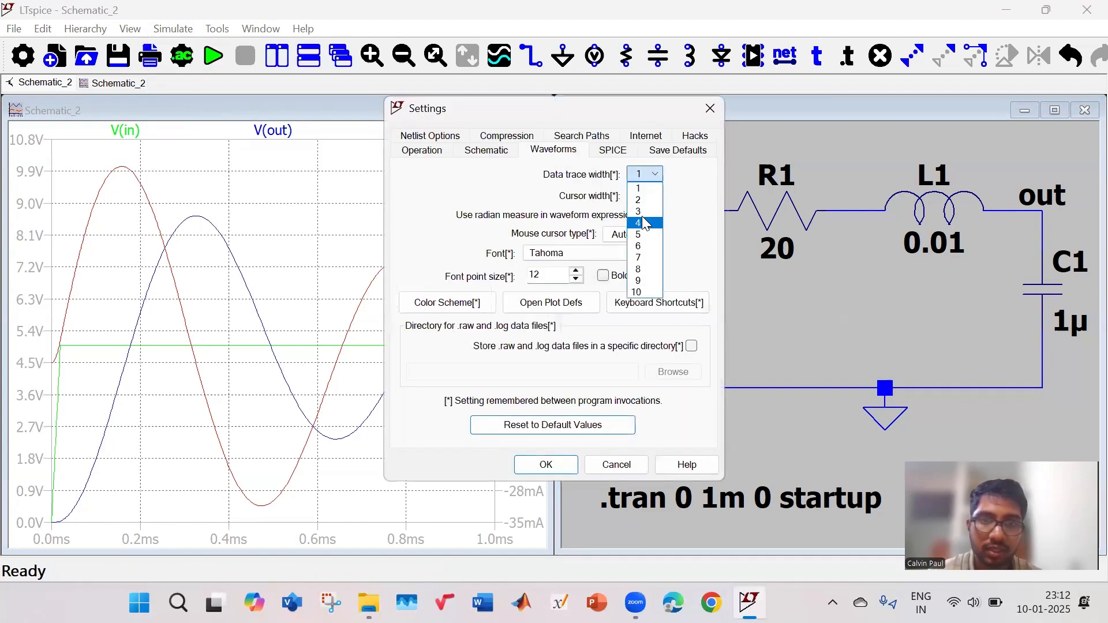
left_click(557, 466)
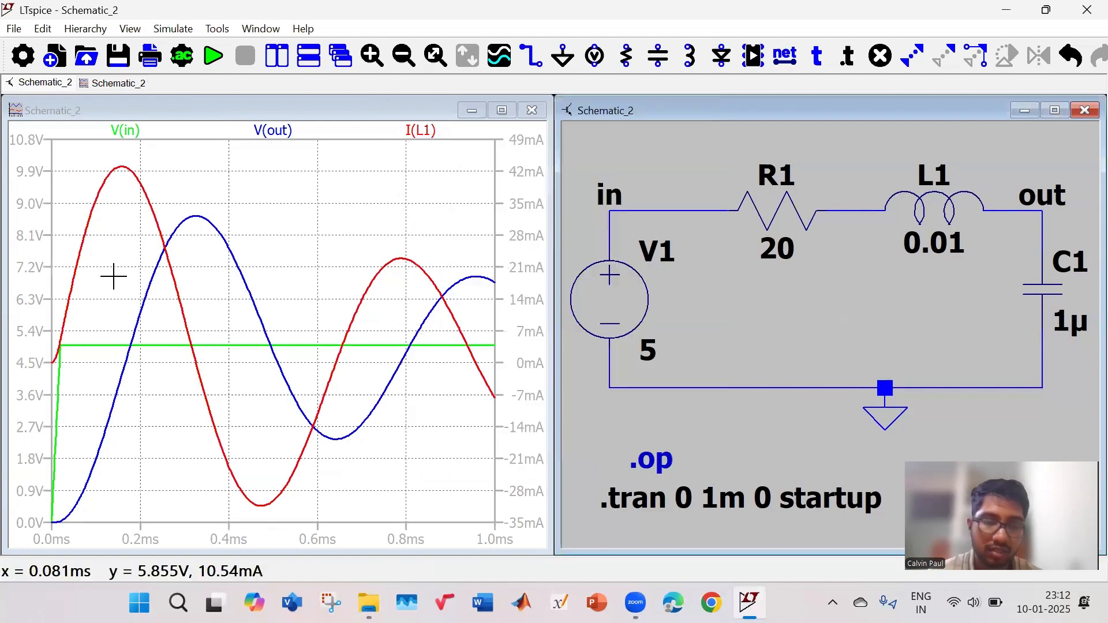
Step: Set the waveform data trace width to 4
left_click(184, 33)
mouse_move(217, 28)
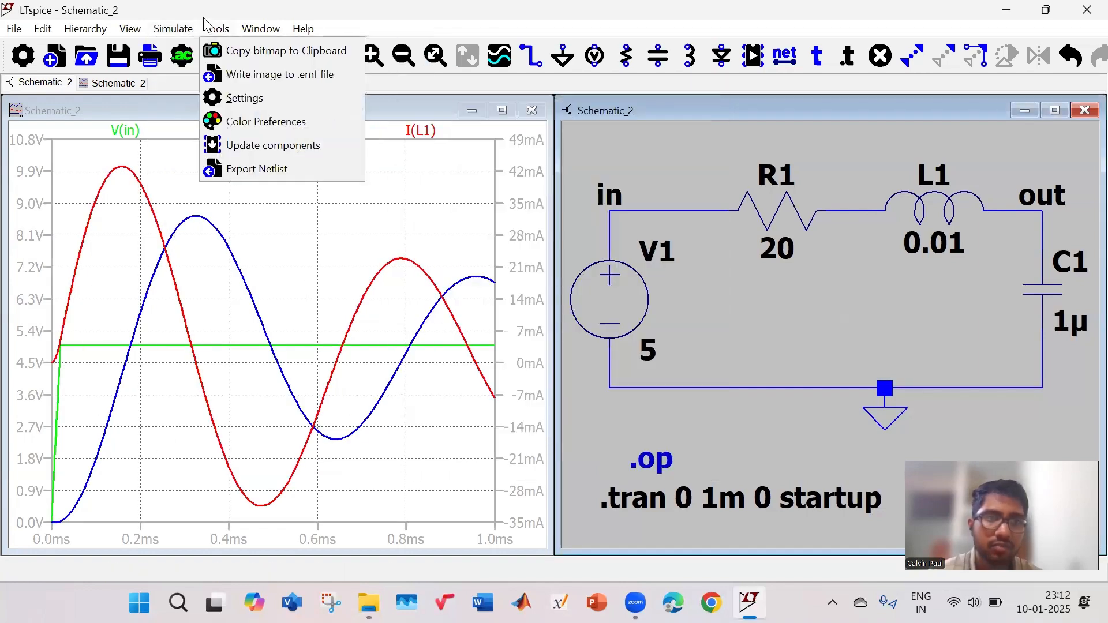
left_click(267, 98)
left_click(643, 174)
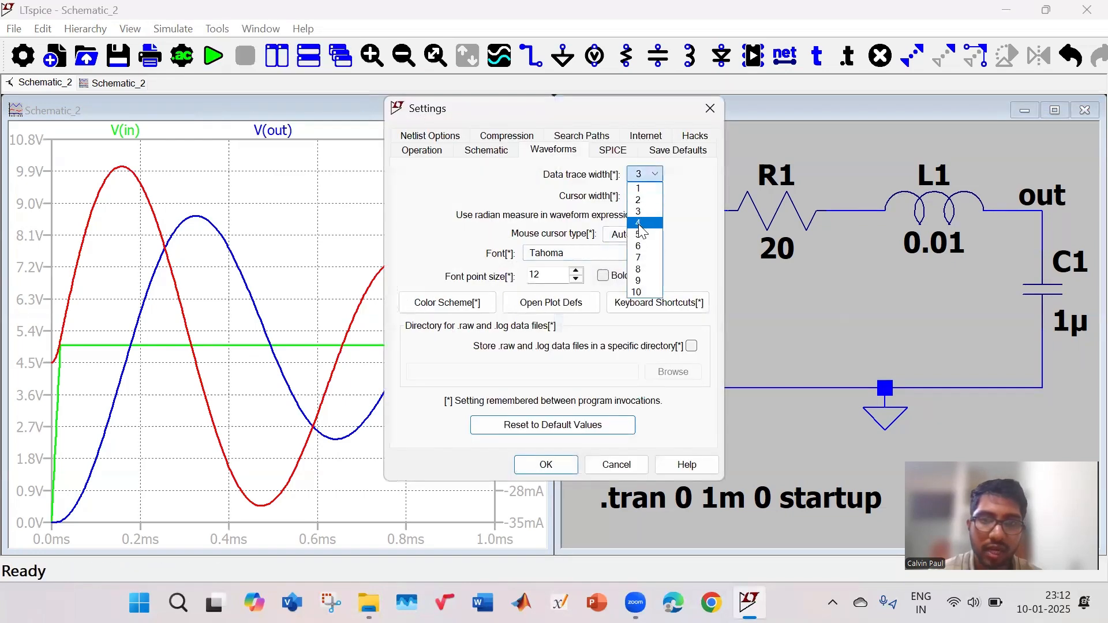
left_click(640, 224)
left_click(546, 465)
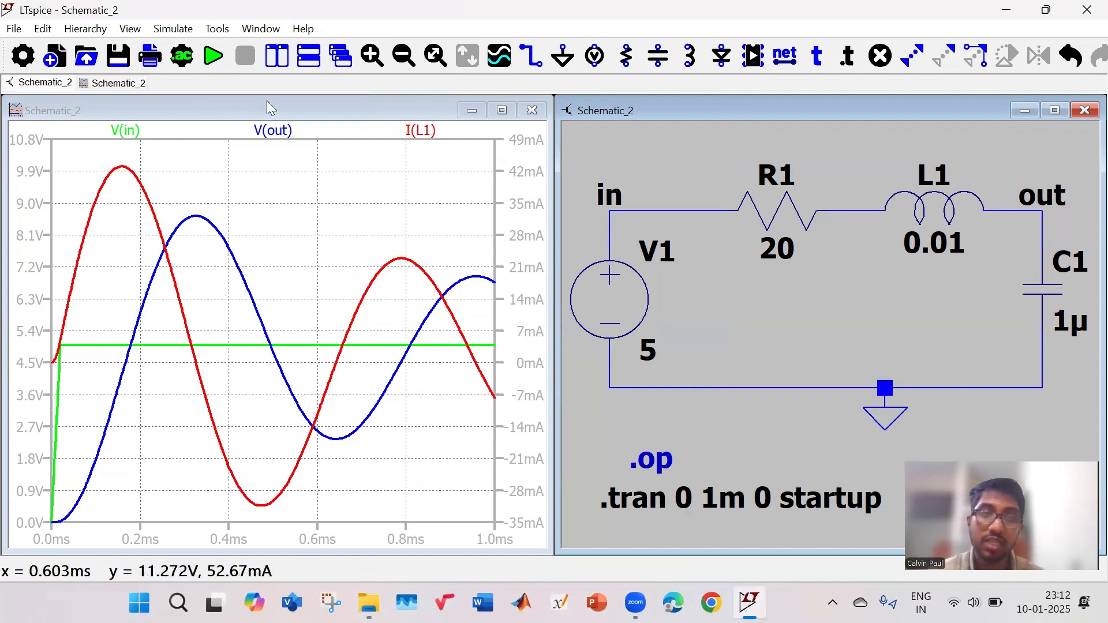
Step: Set the transient analysis stop time to 10m and rerun the simulation
left_click(173, 28)
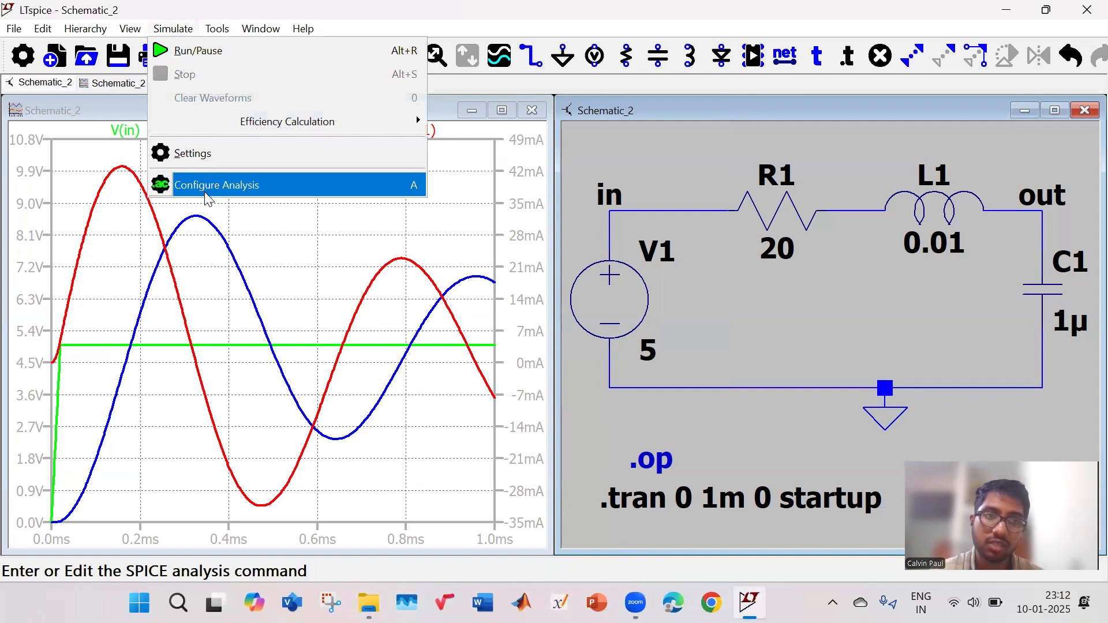
left_click(222, 184)
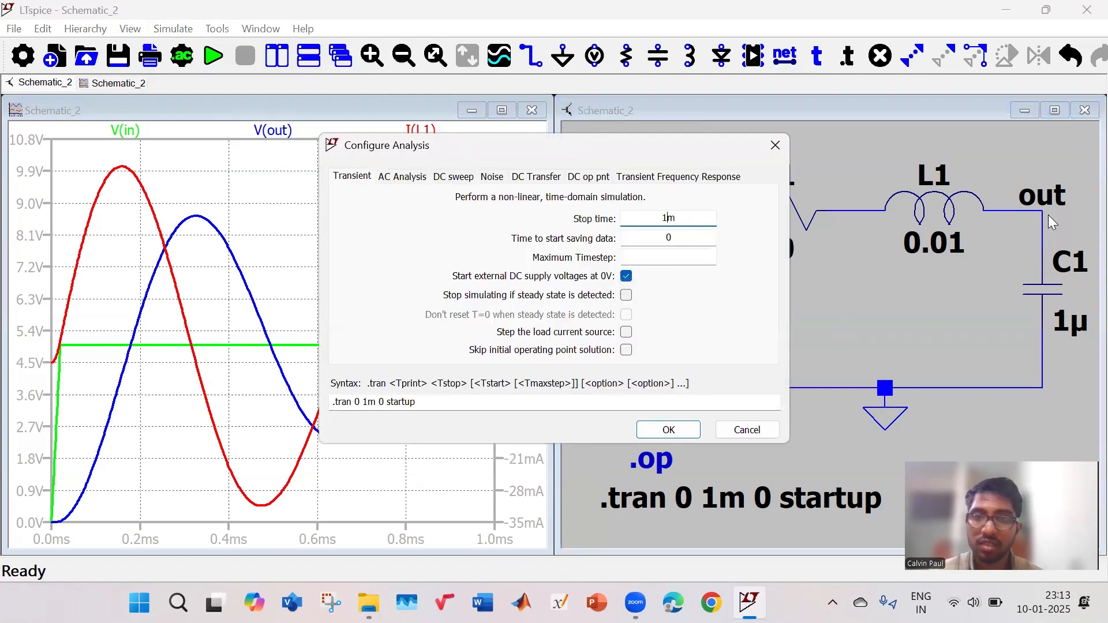
key("Return")
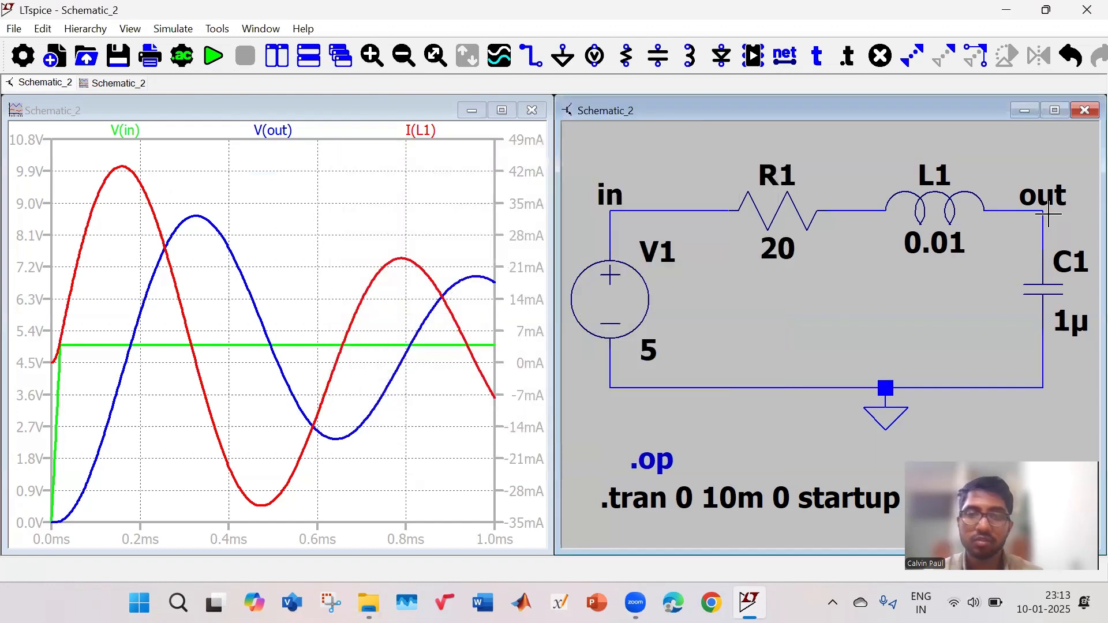
left_click(215, 58)
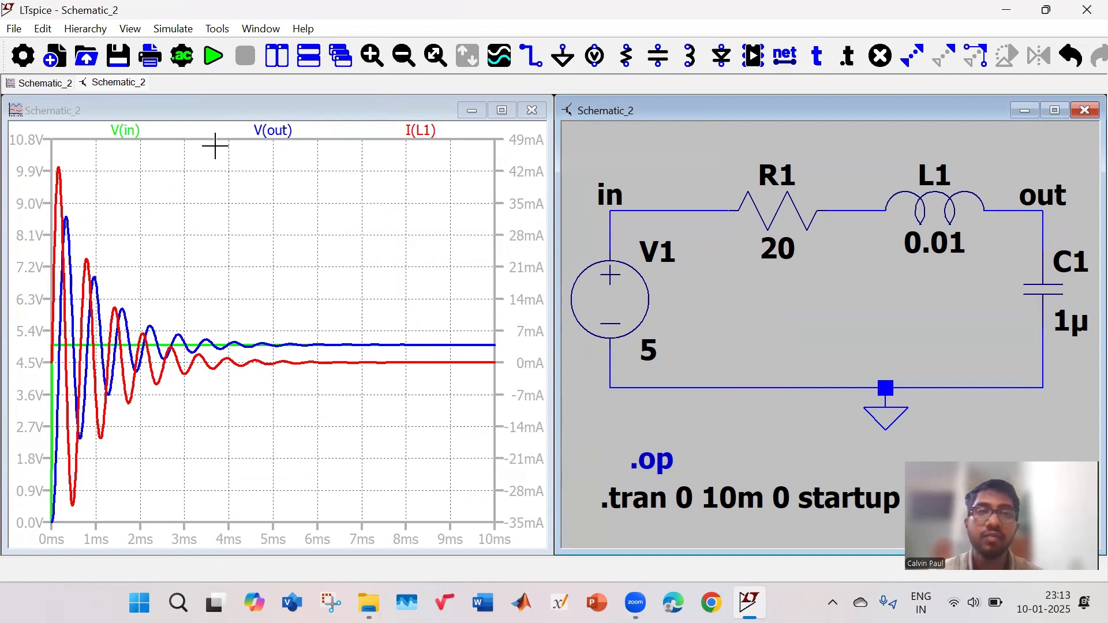
right_click(528, 284)
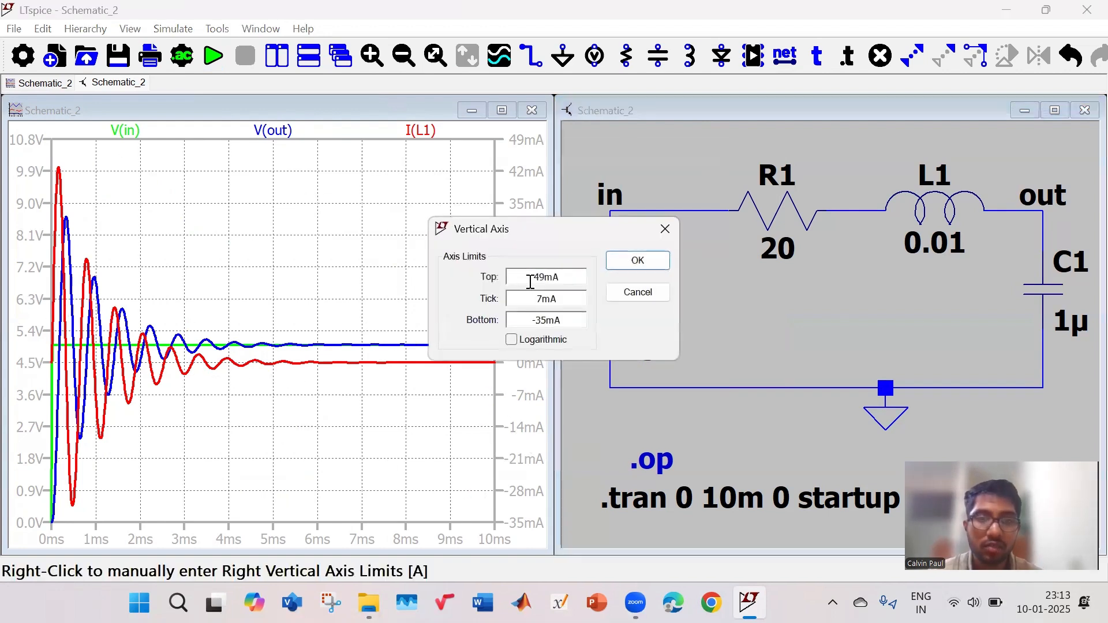
left_click(665, 229)
left_click(217, 29)
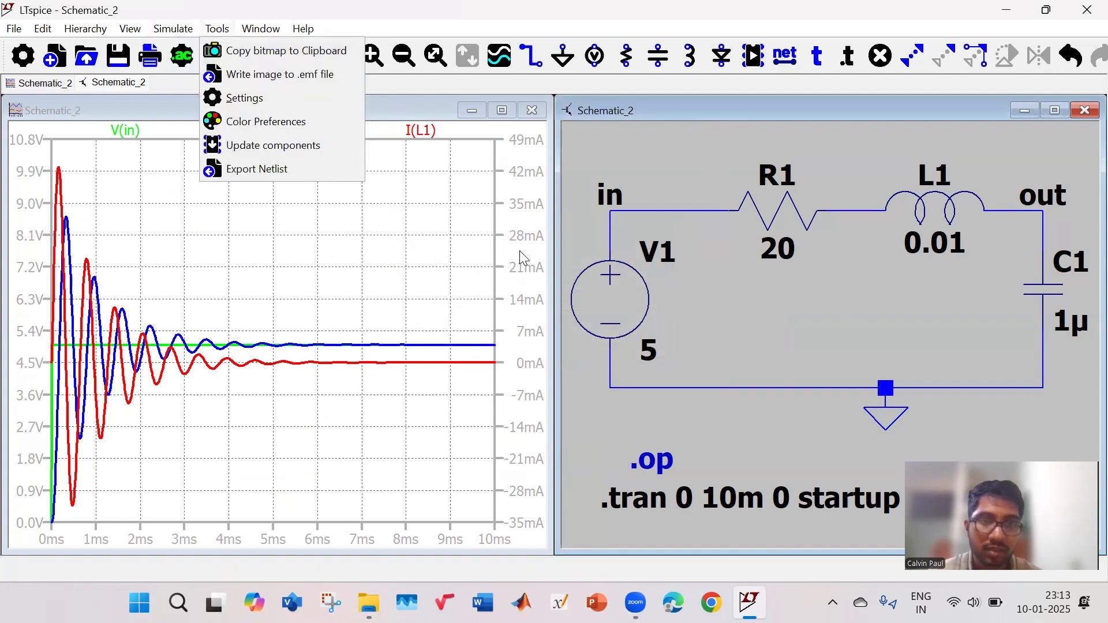
left_click(518, 138)
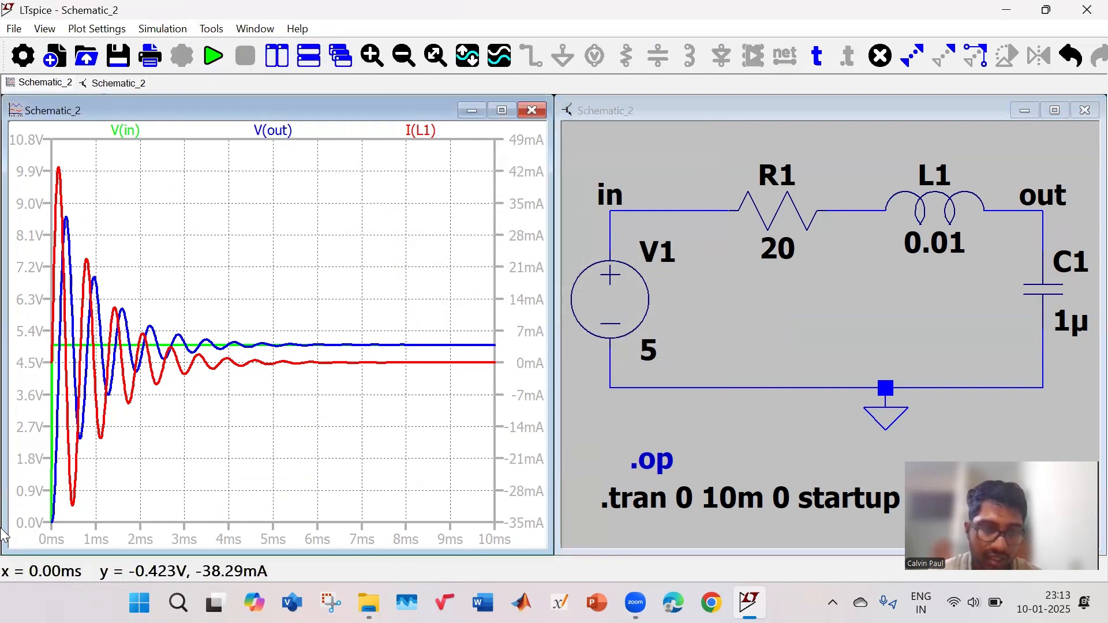
Step: Set the waveform plot font to Times New Roman
left_click(211, 29)
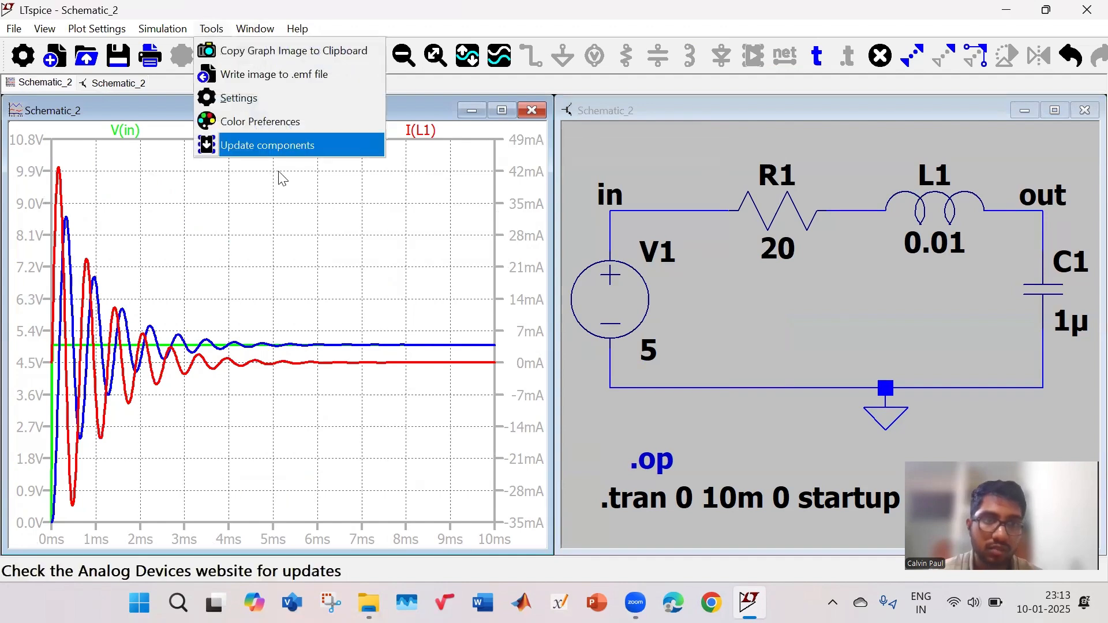
left_click(285, 98)
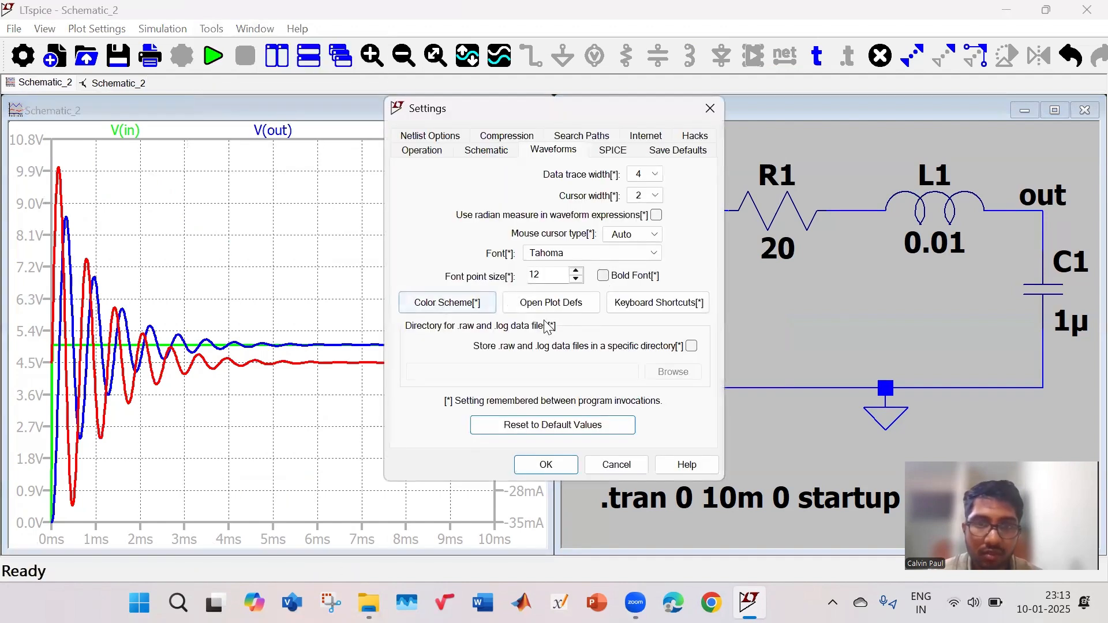
left_click(652, 254)
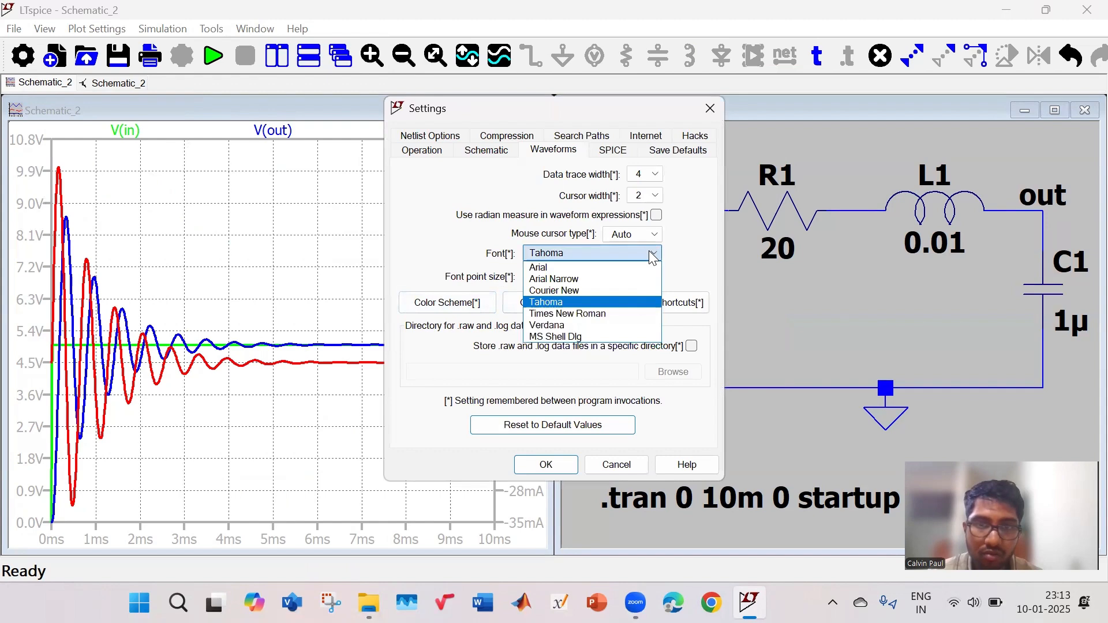
left_click(597, 313)
left_click(546, 469)
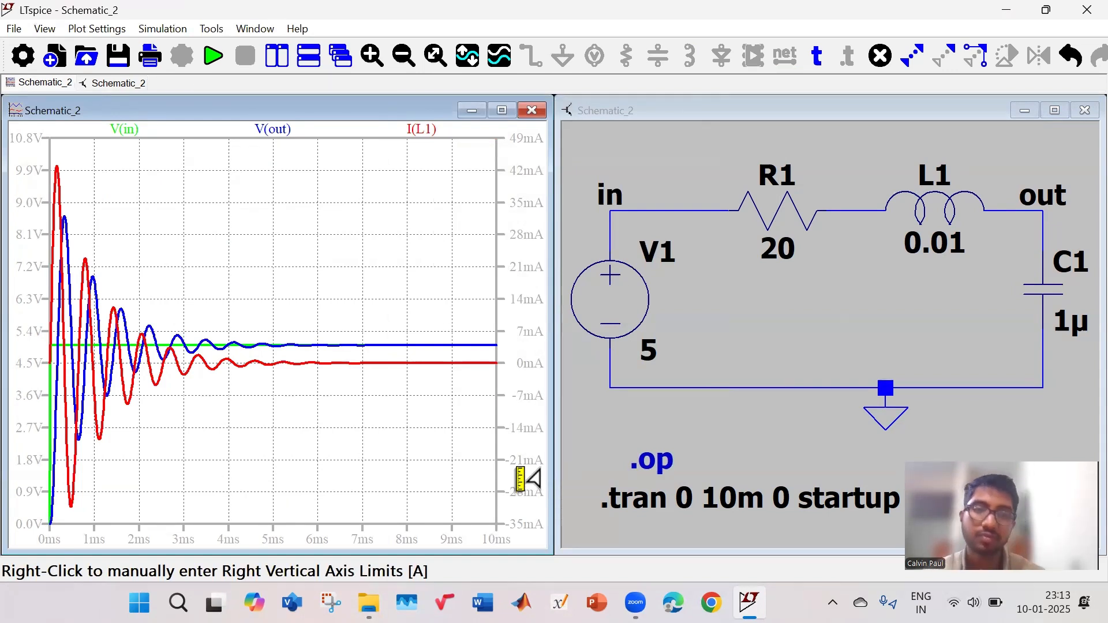
Step: Increase the waveform font point size to 14
right_click(542, 341)
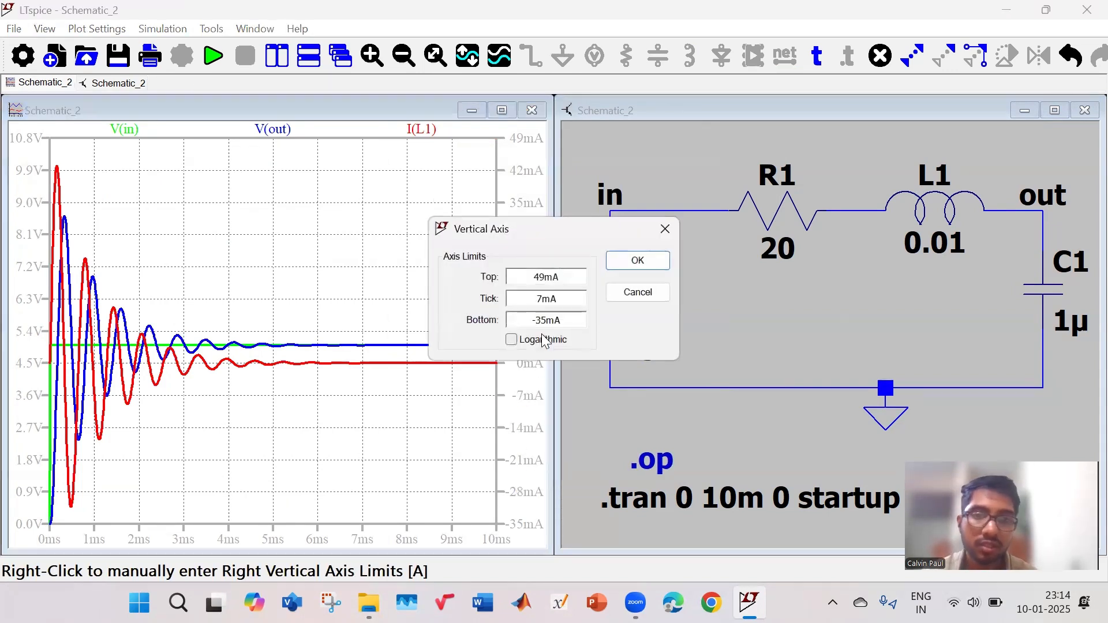
left_click(665, 228)
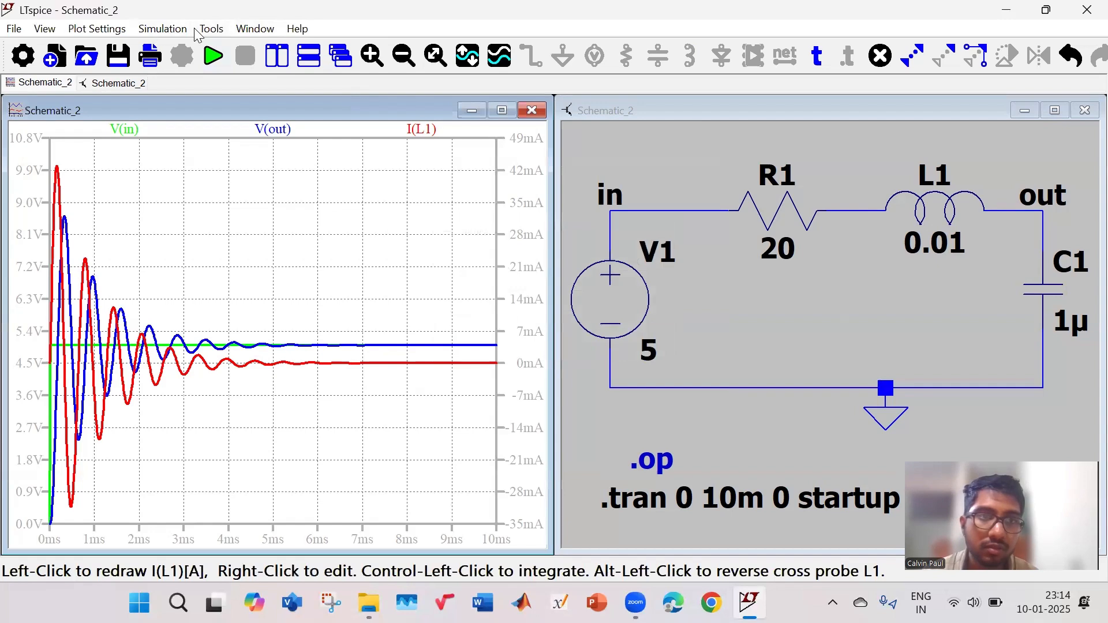
left_click(211, 29)
left_click(242, 99)
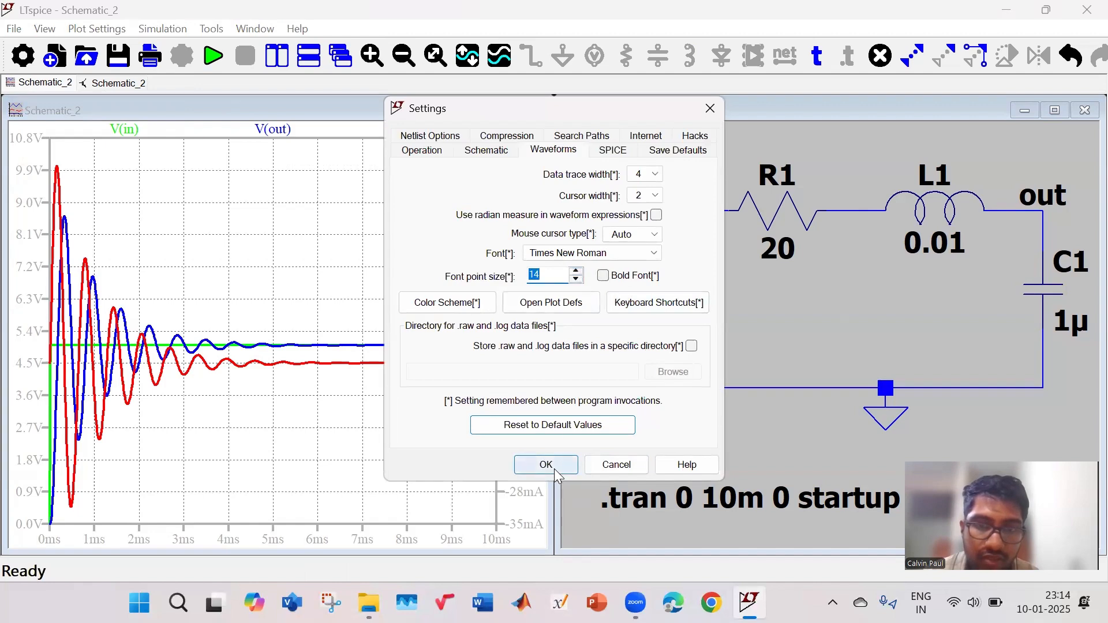
left_click(526, 465)
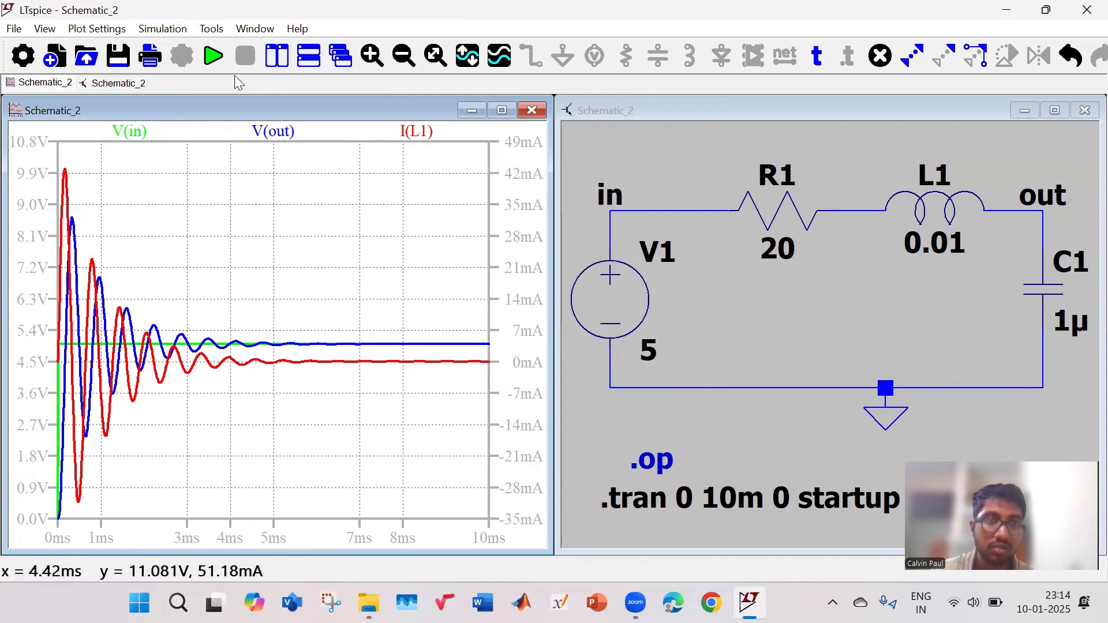
Step: Undo the last plot changes, then fit the waveform view and plot the current through L1 again
left_click(165, 33)
left_click(432, 391)
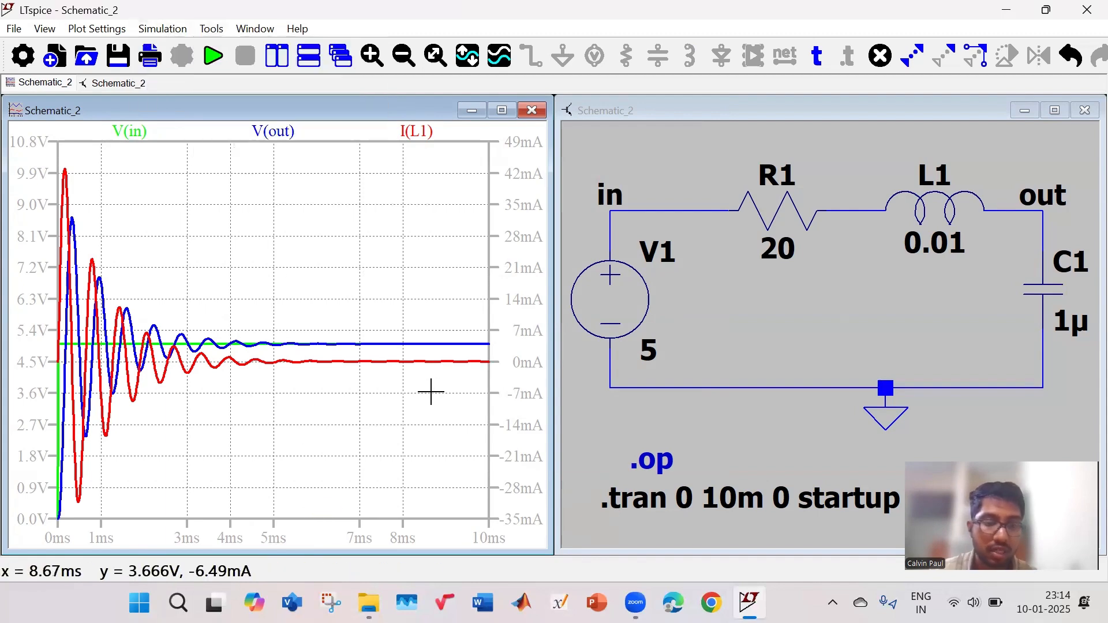
key("ctrl+z")
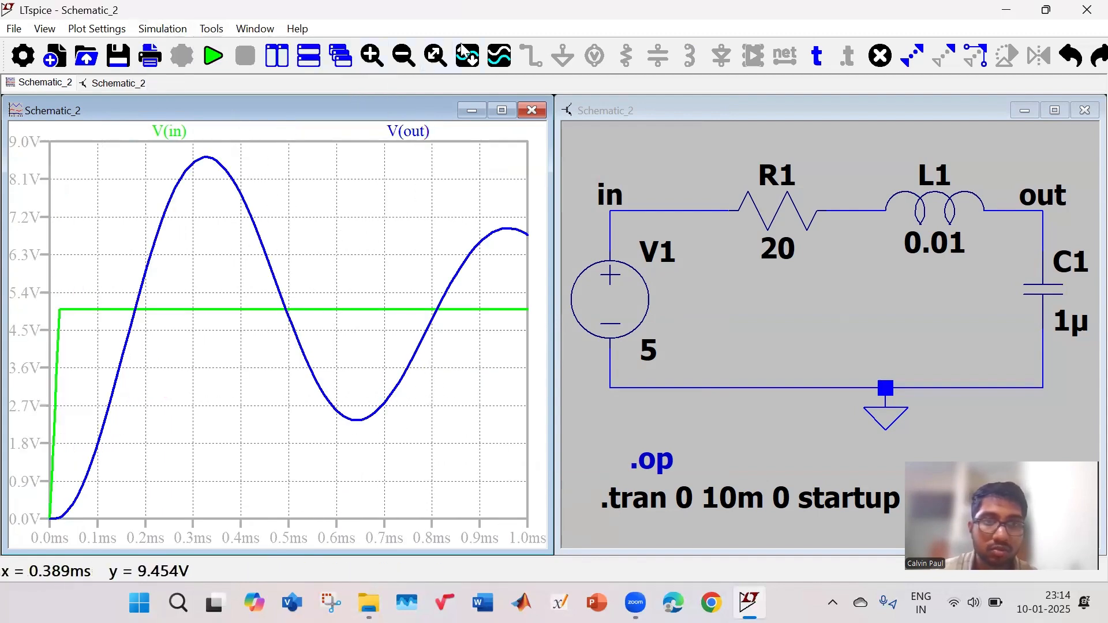
left_click(435, 56)
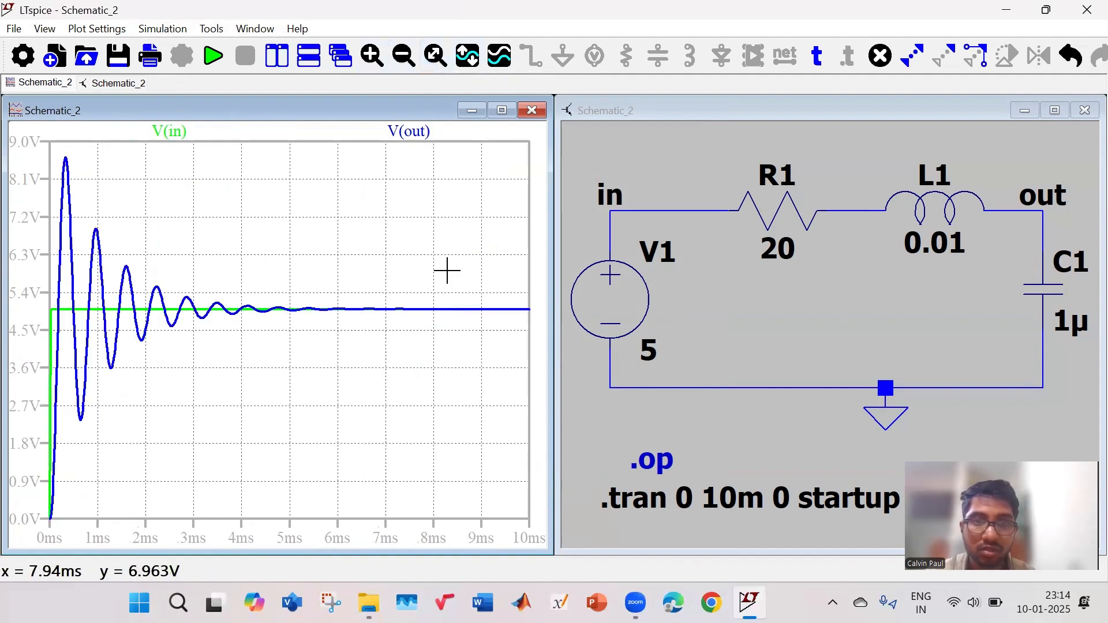
left_click(928, 205)
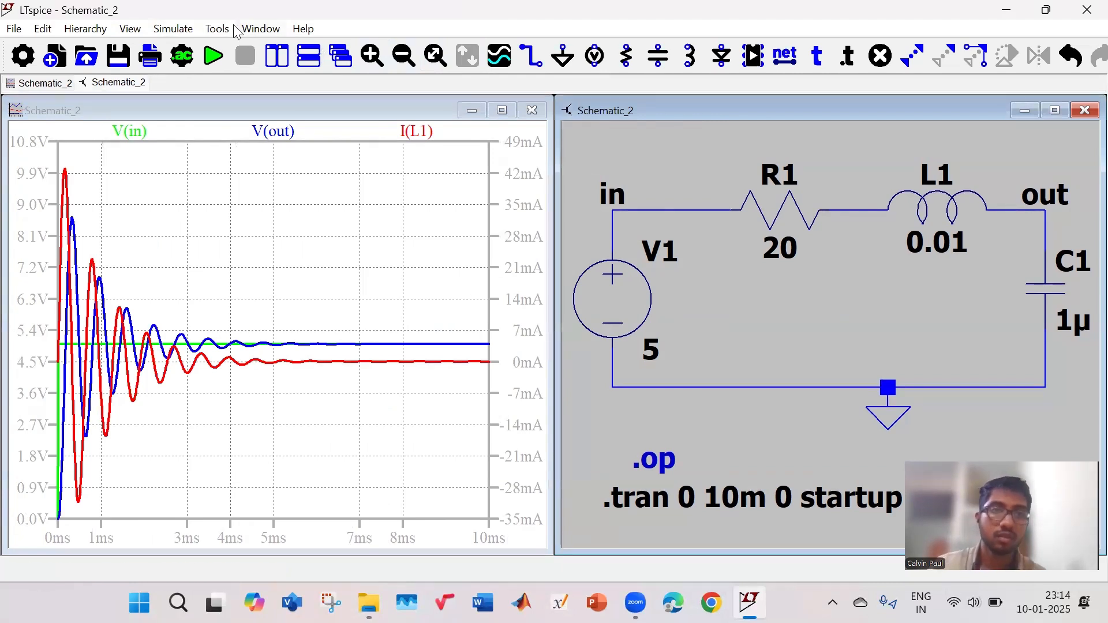
Step: Reduce the waveform font point size to 12
left_click(200, 30)
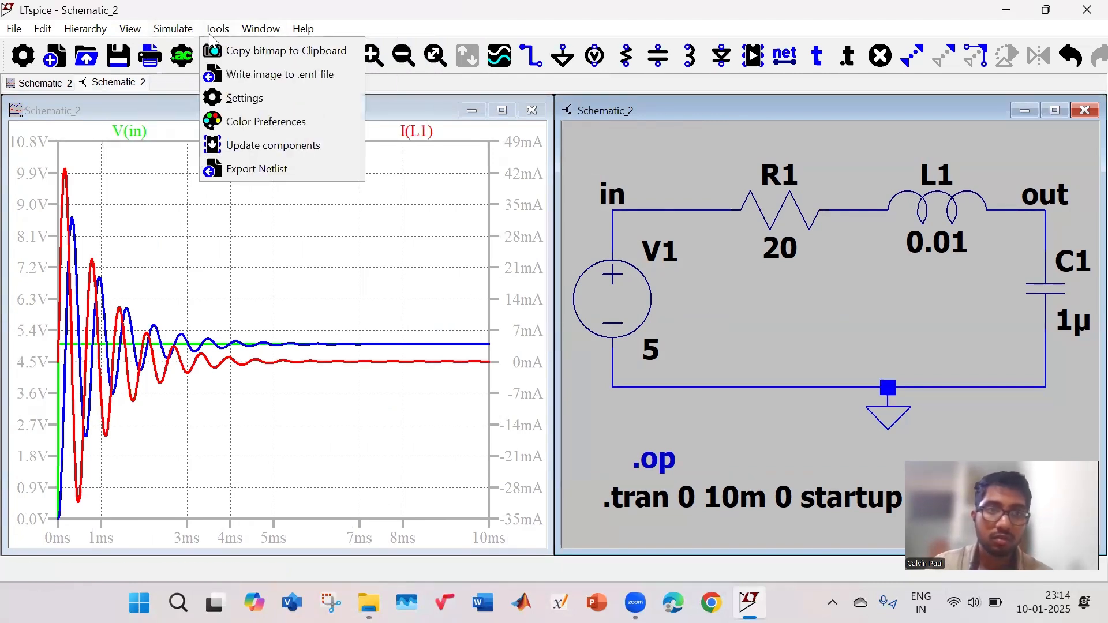
left_click(263, 122)
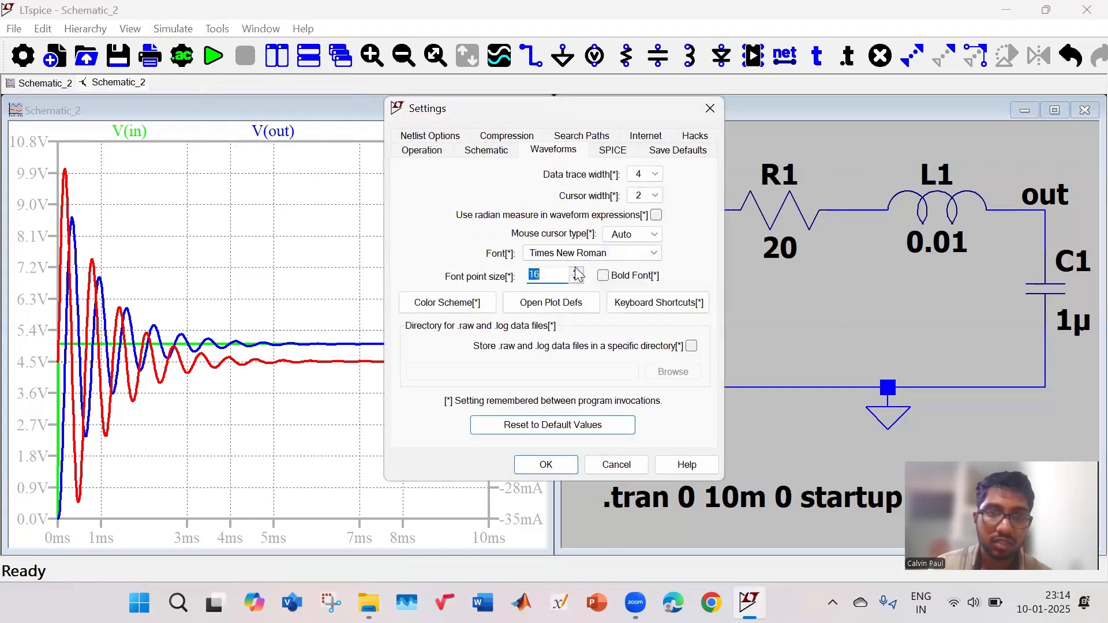
left_click(577, 278)
left_click(577, 278)
left_click(577, 278)
left_click(577, 278)
left_click(547, 466)
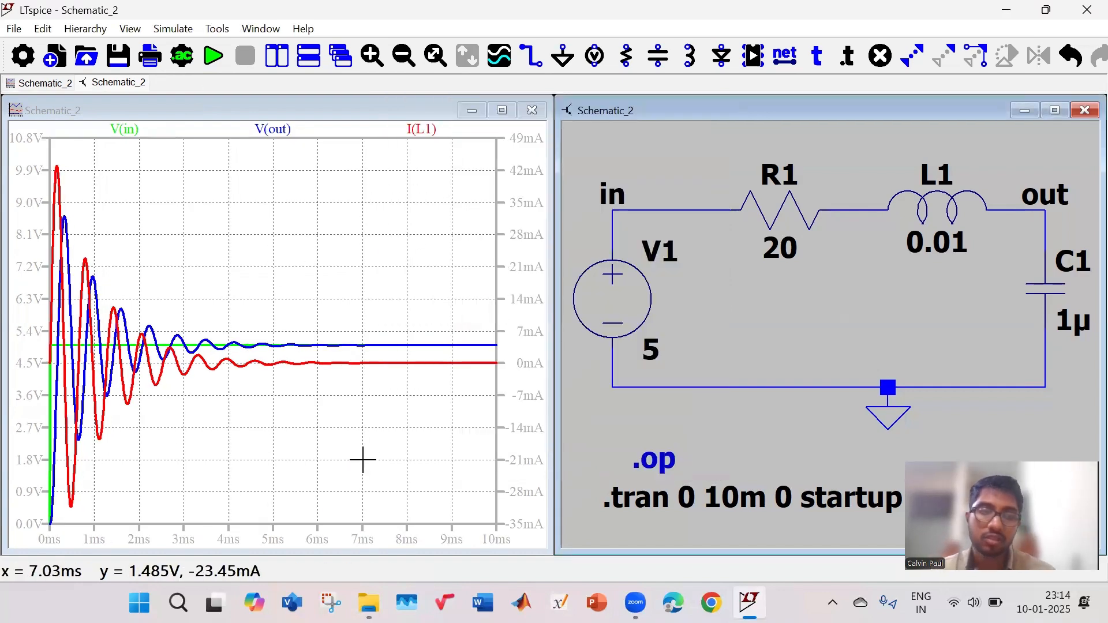
Step: Delete the V(out), I(L1) and V(in) traces from the waveform plot
left_click(227, 175)
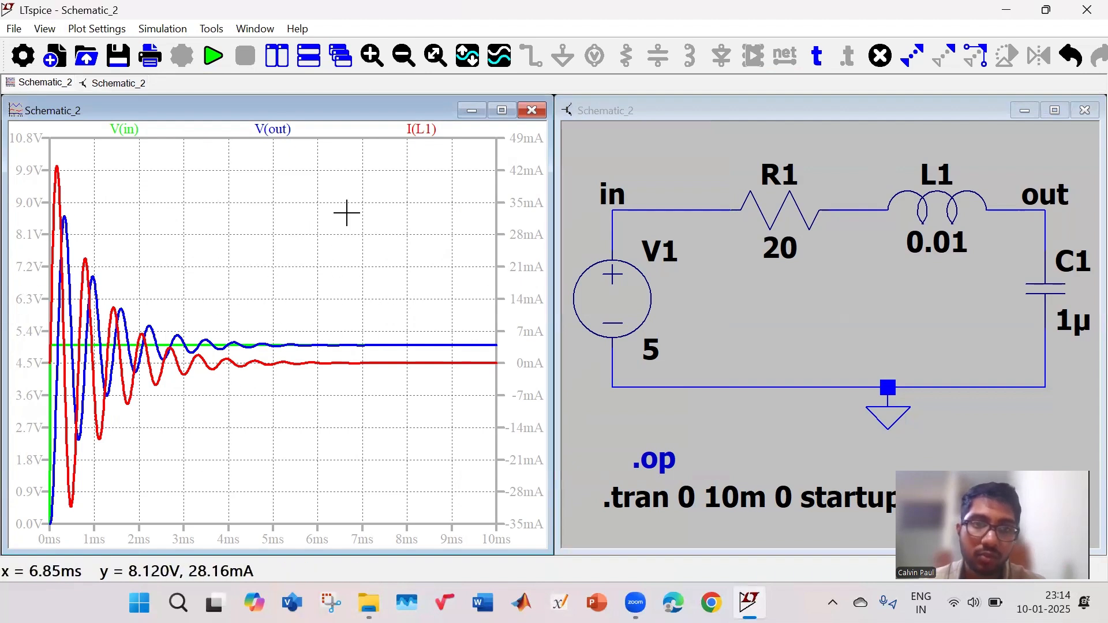
right_click(273, 129)
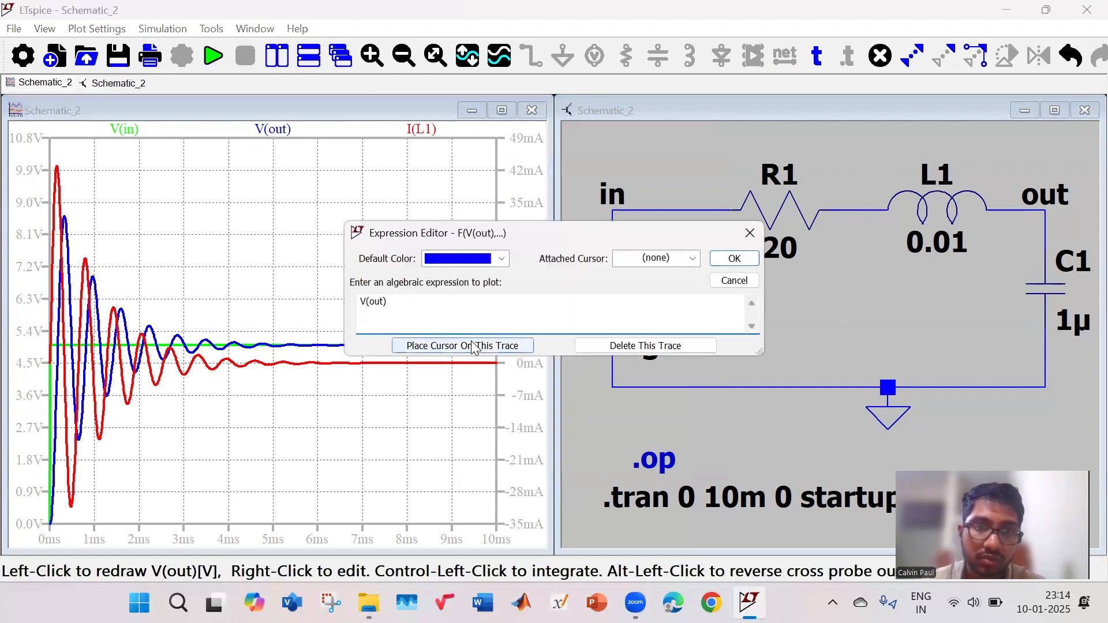
left_click(640, 345)
right_click(383, 136)
left_click(641, 345)
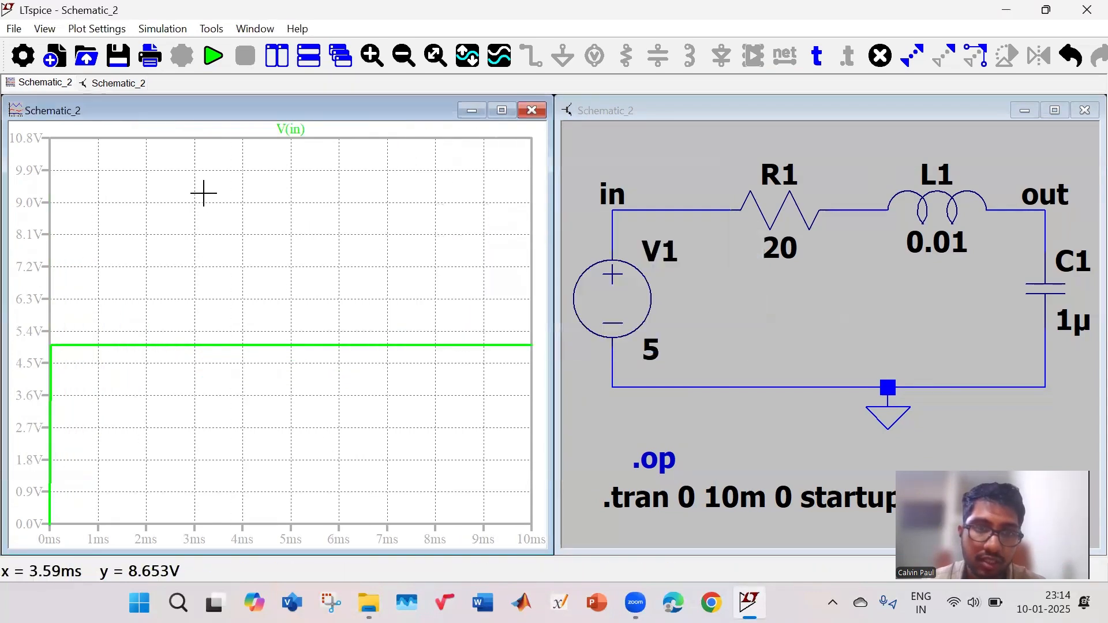
right_click(286, 131)
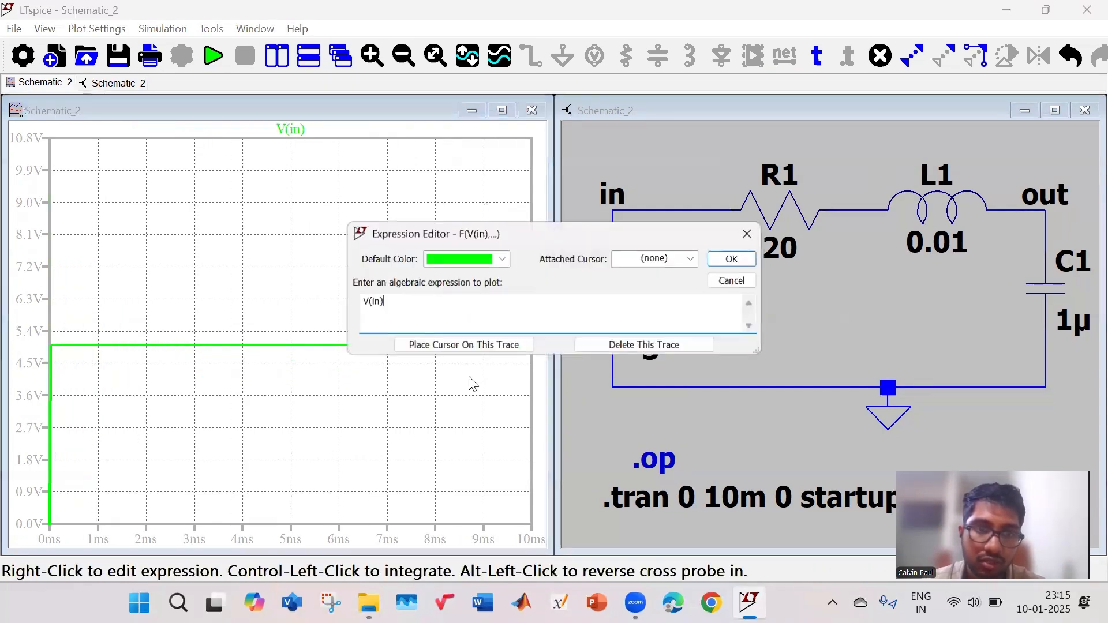
left_click(639, 345)
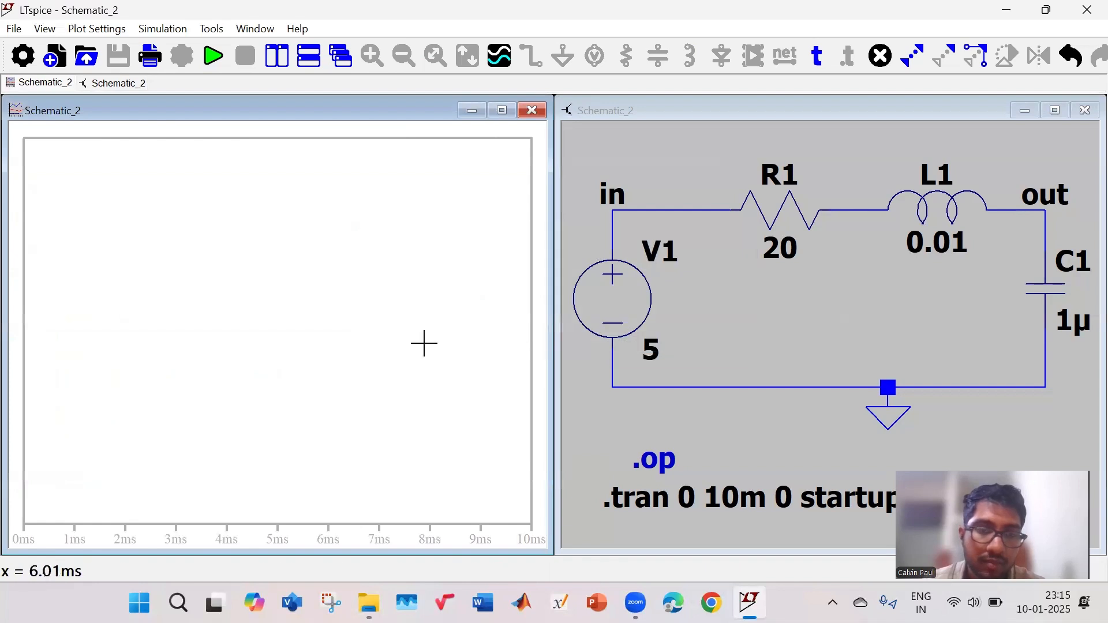
Step: Plot the voltage at the out node in the empty waveform plot
left_click(1033, 210)
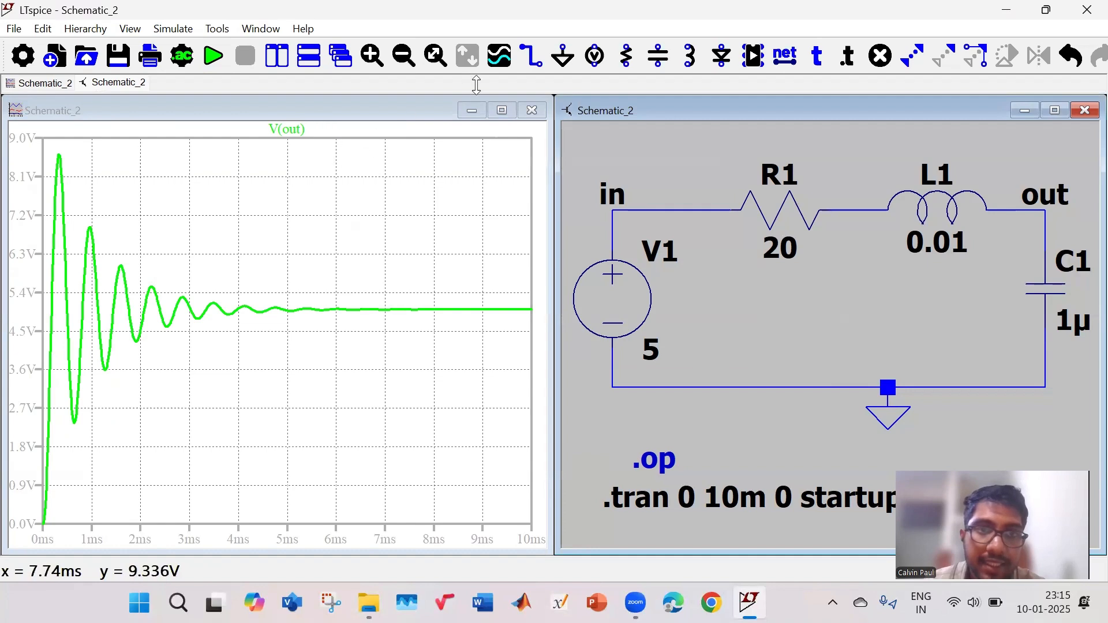
right_click(288, 168)
left_click(230, 171)
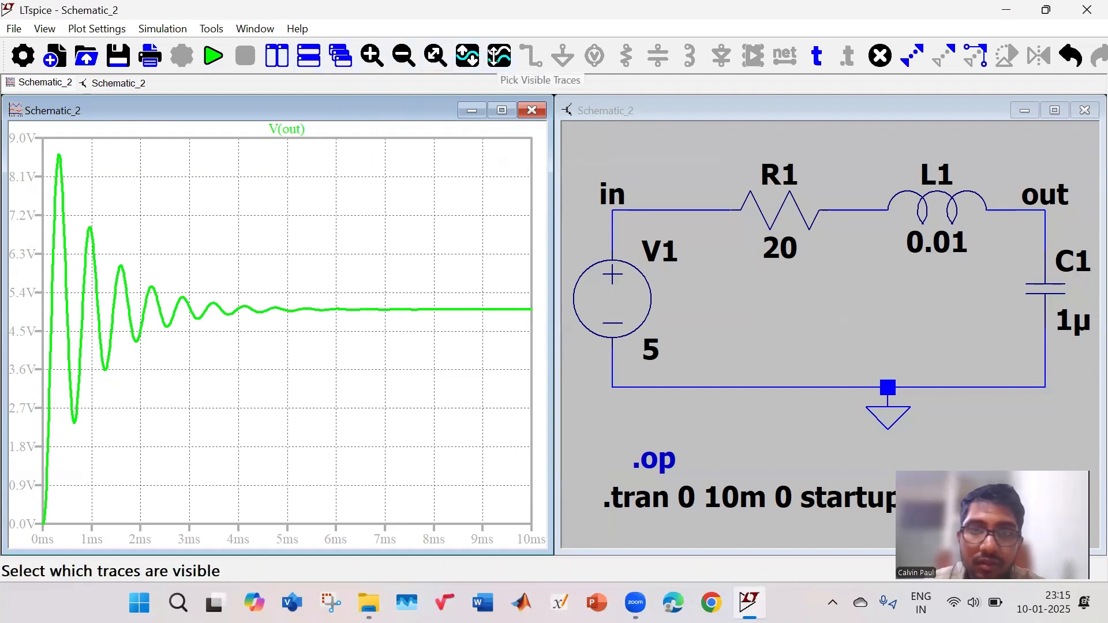
Step: Plot the current through L1 in a new pane above, and add V(in) to the V(out) pane
right_click(385, 218)
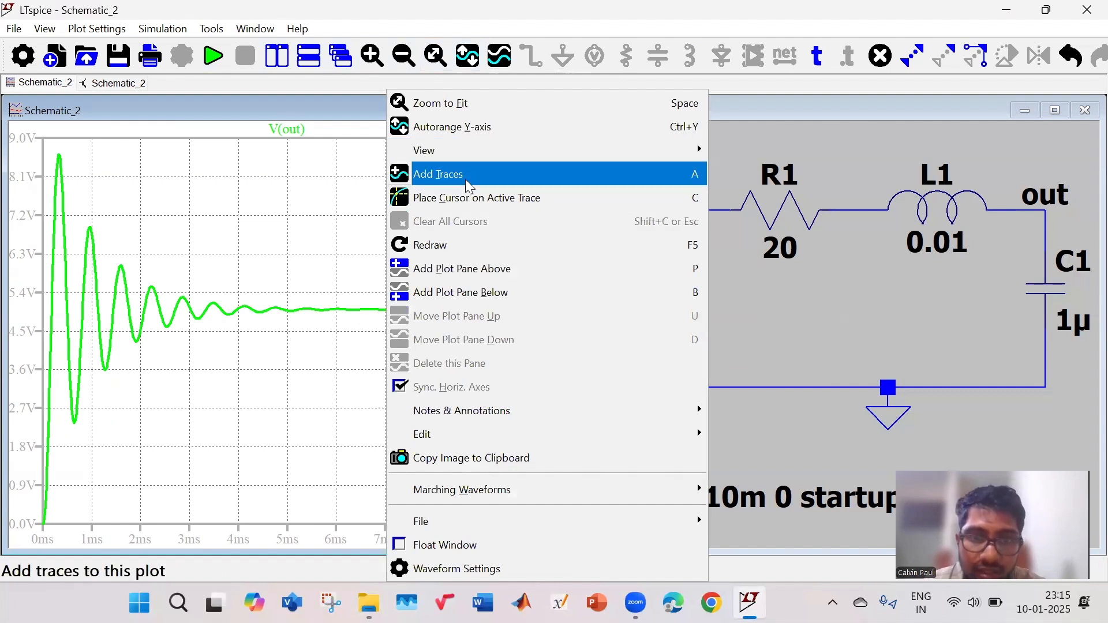
left_click(466, 269)
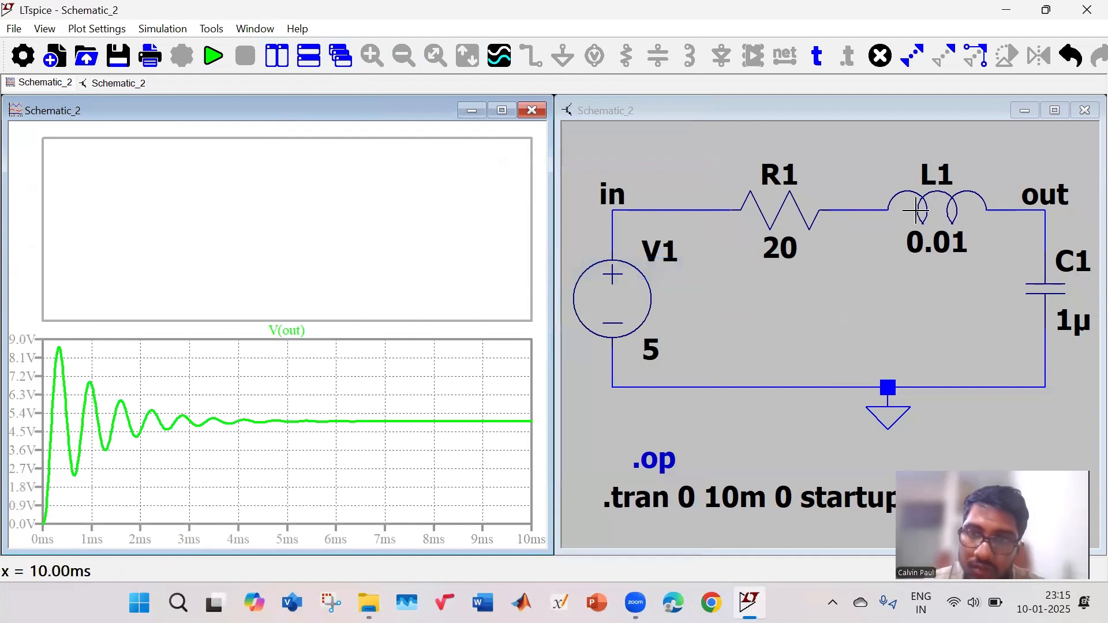
left_click(916, 212)
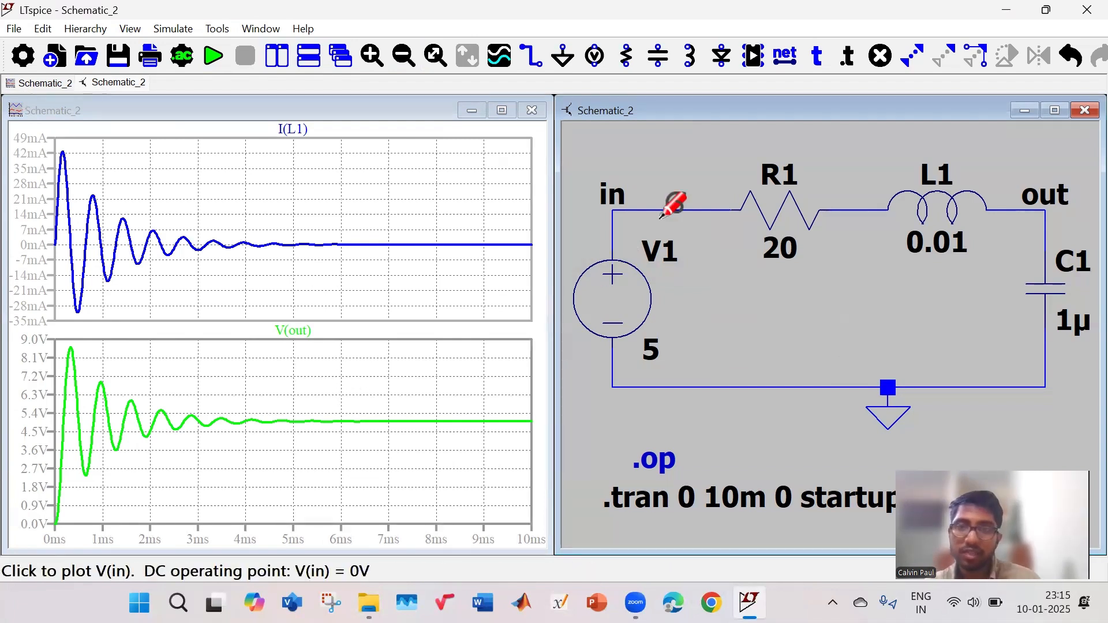
left_click(349, 429)
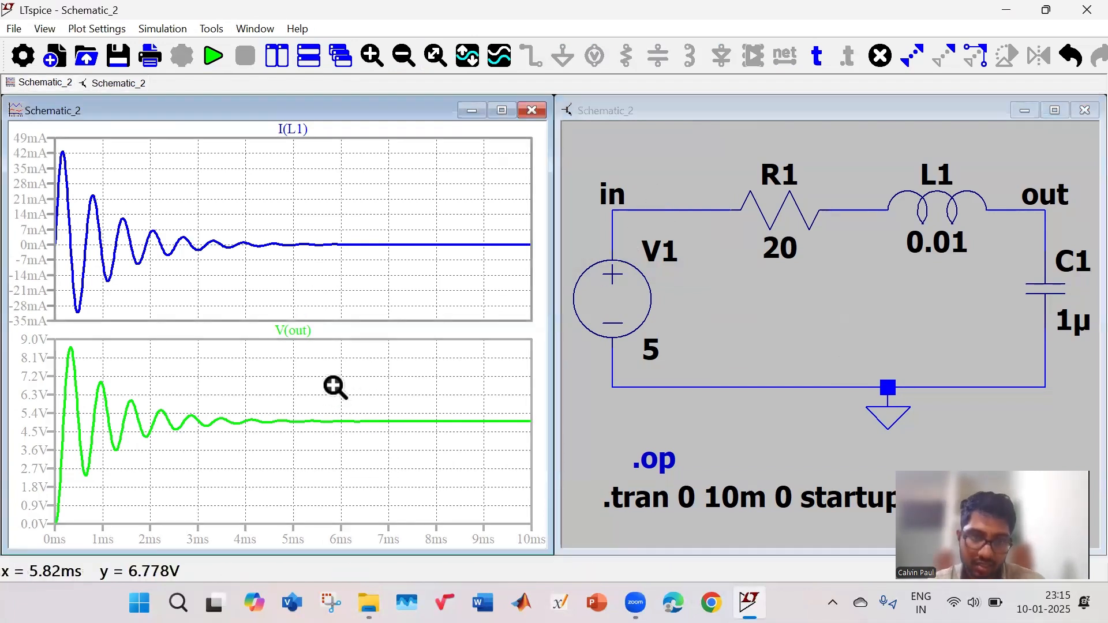
left_click(637, 207)
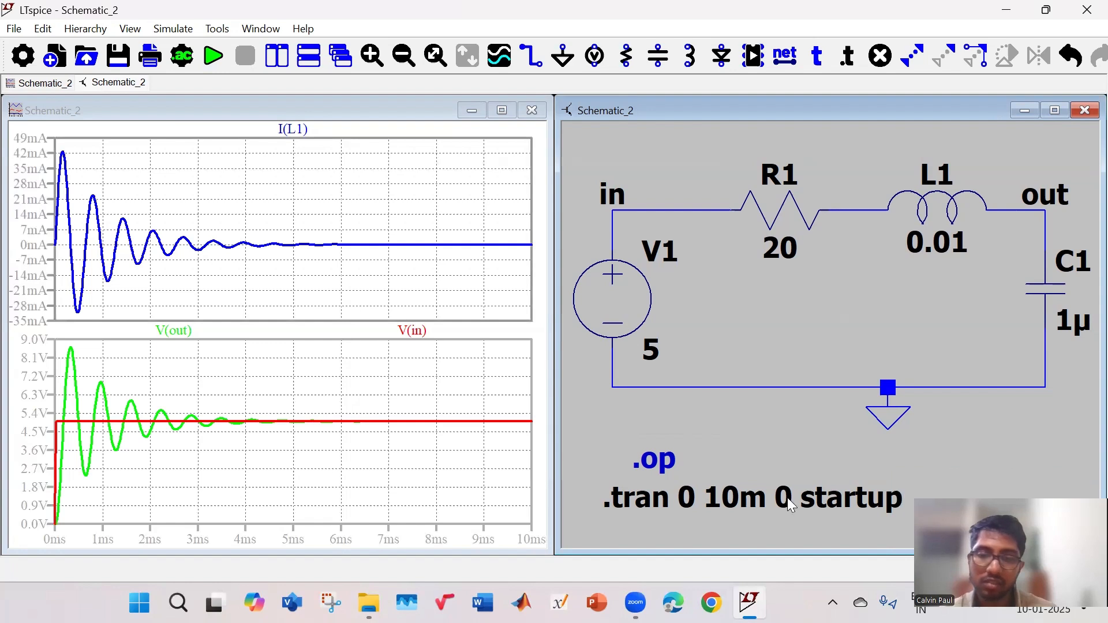
Step: Delete the .tran and .op directives from the schematic
key("Delete")
left_click(722, 497)
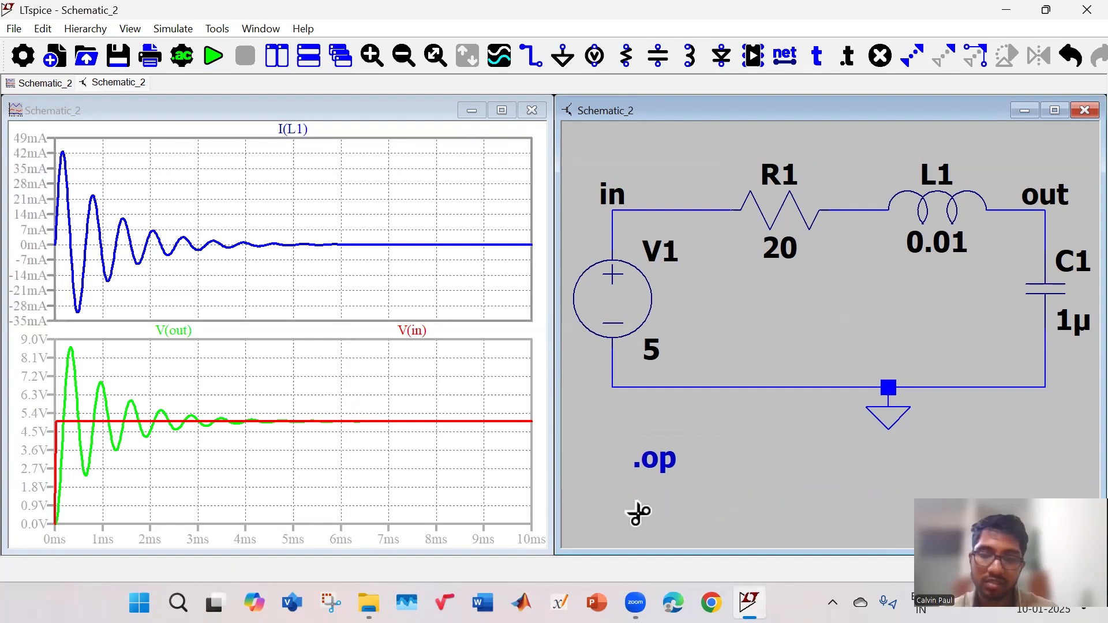
key("Escape")
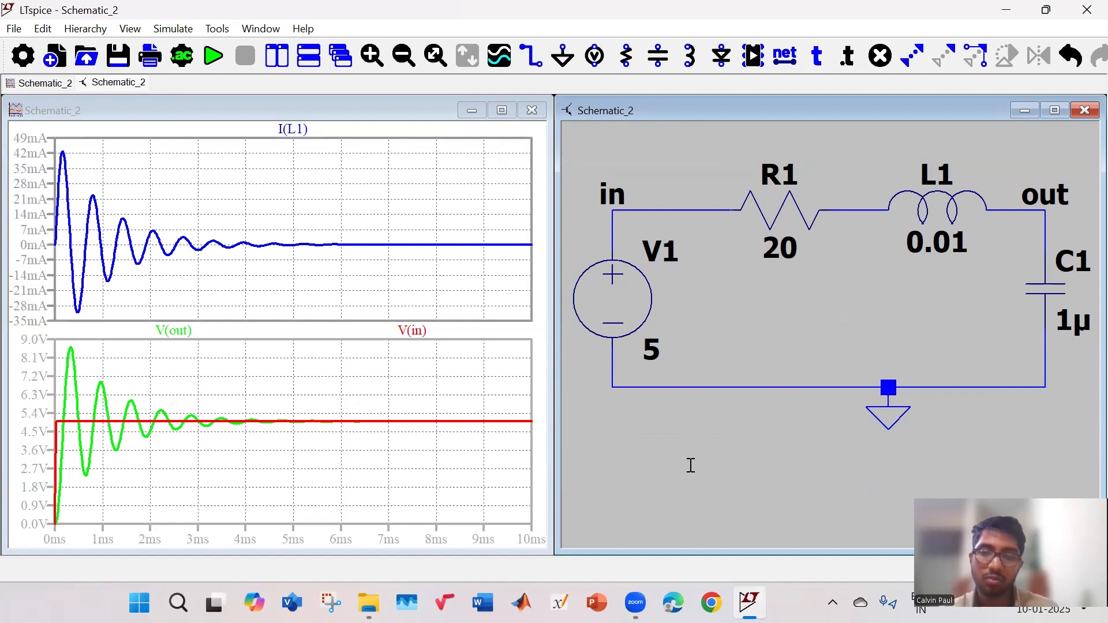
Step: Place an AC analysis directive with a decade sweep, 10 points per decade, from 10 to 1e6 Hz, and run the simulation
left_click(173, 28)
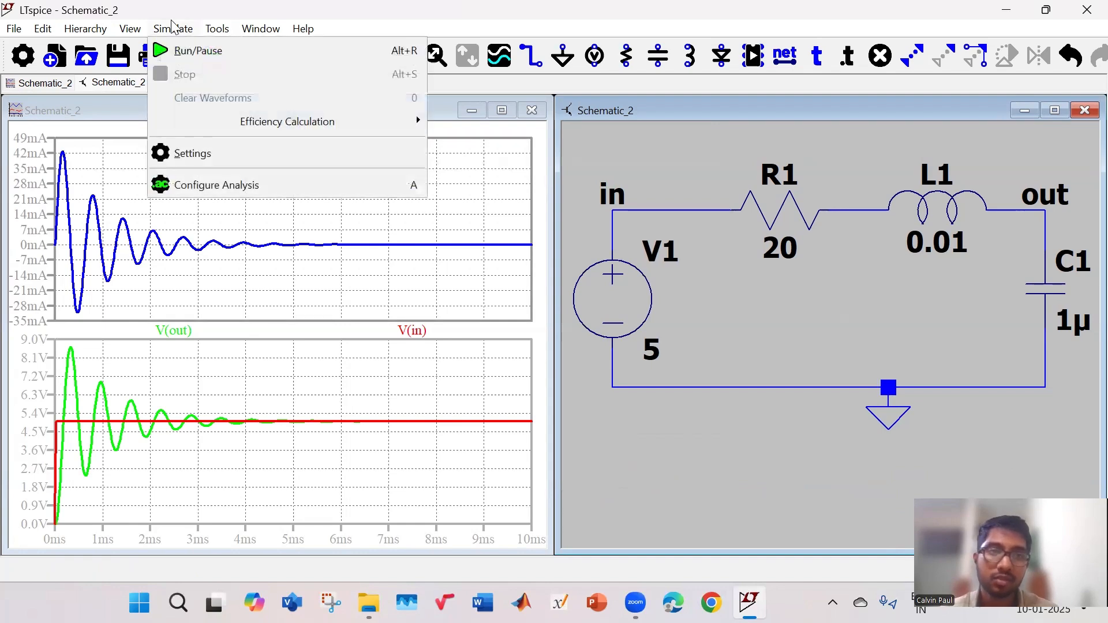
left_click(209, 186)
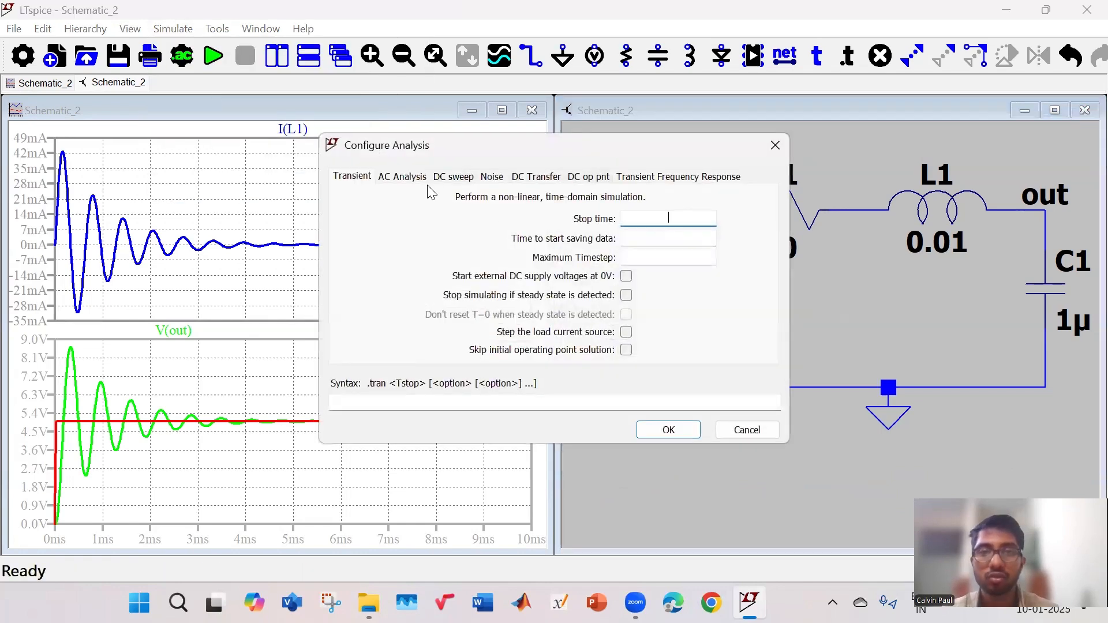
left_click(402, 178)
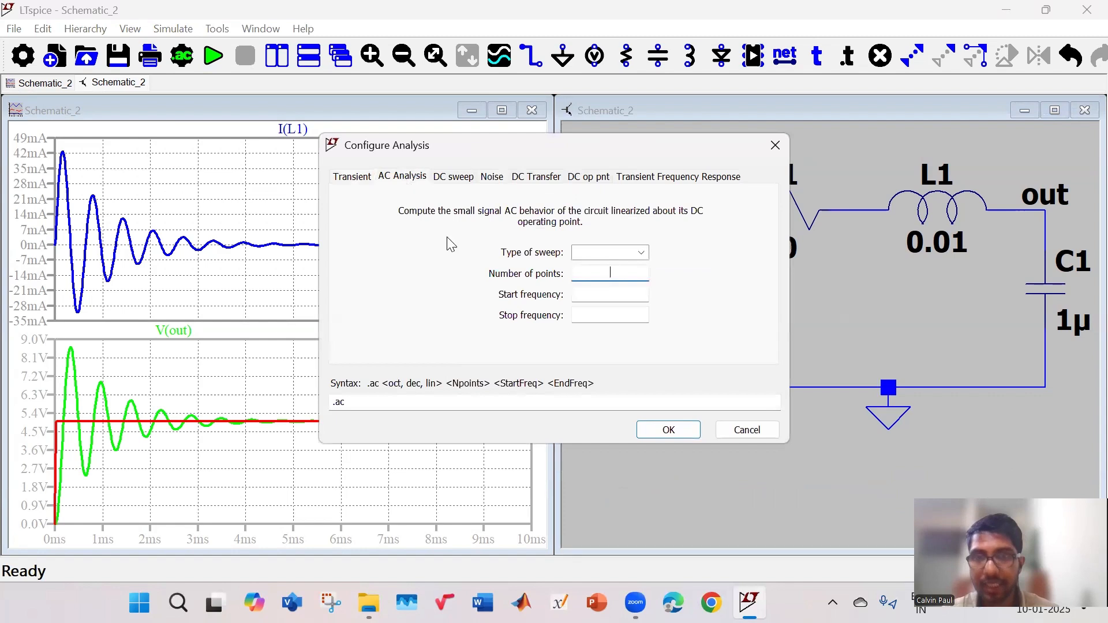
left_click(641, 253)
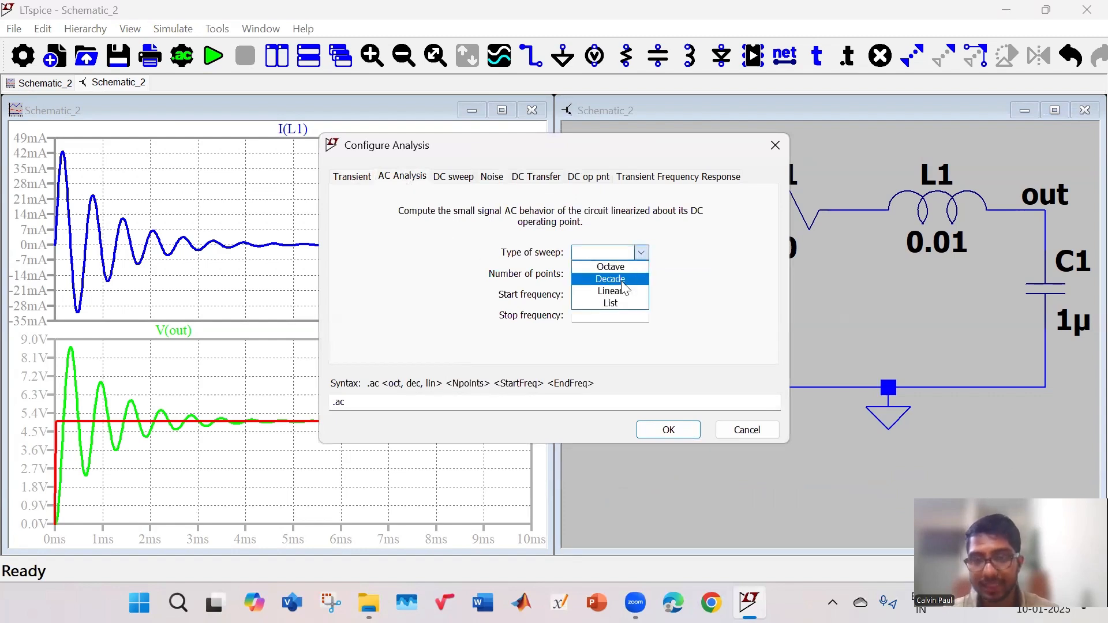
left_click(622, 282)
left_click(594, 272)
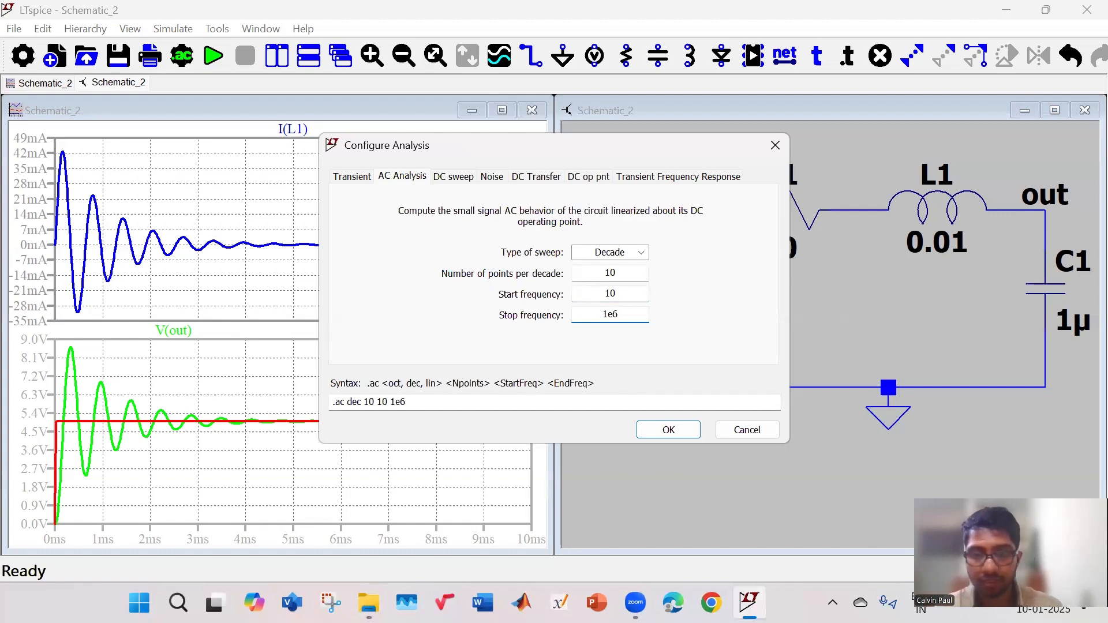
key("Return")
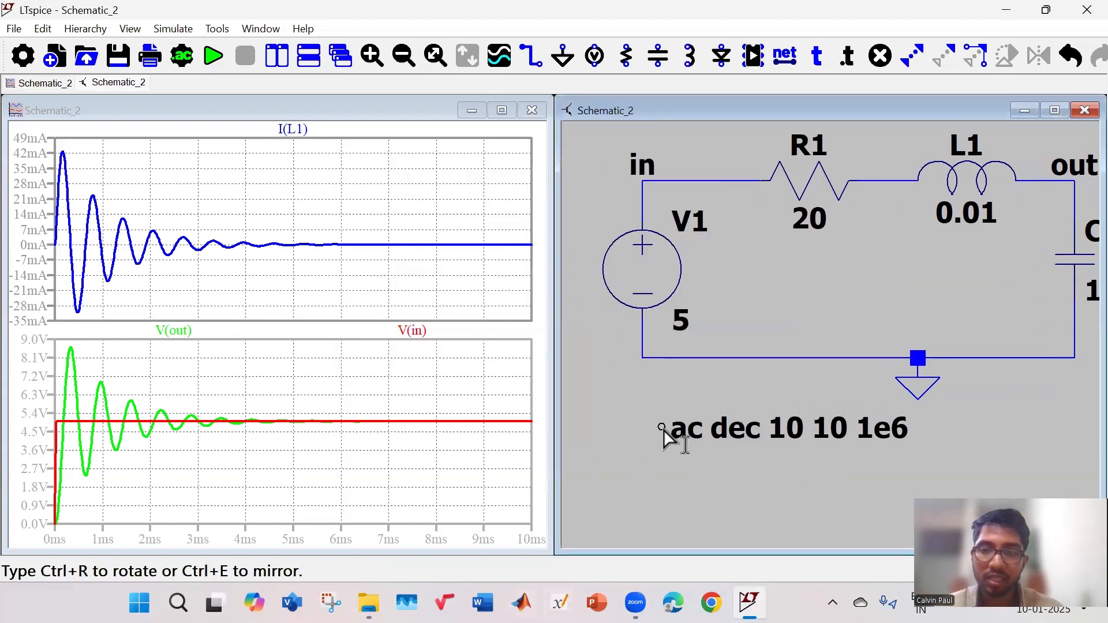
left_click(648, 439)
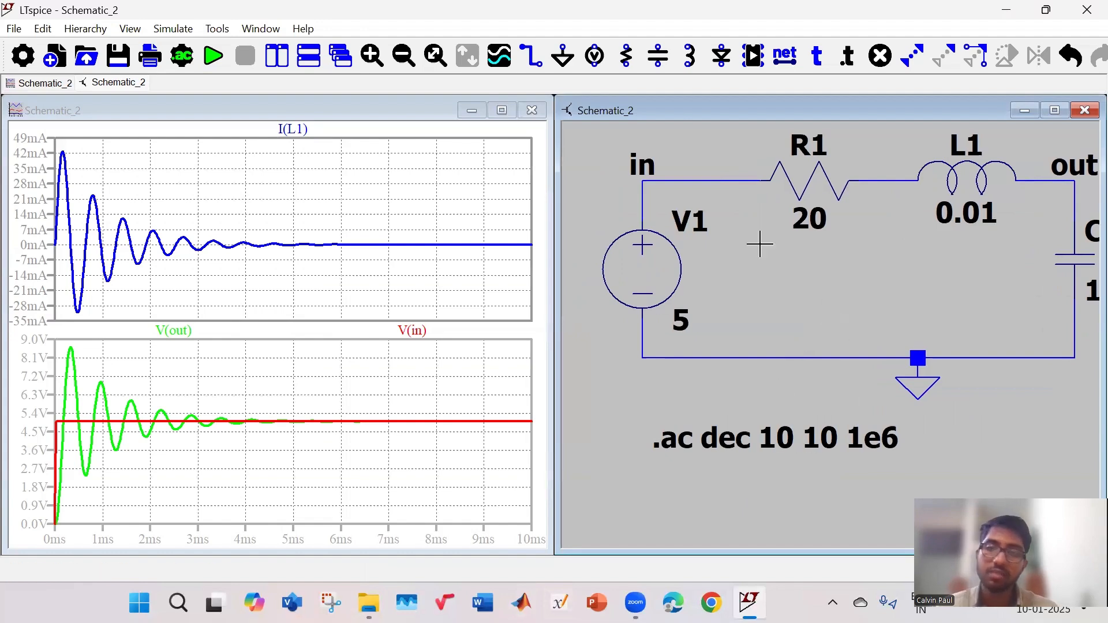
left_click(225, 56)
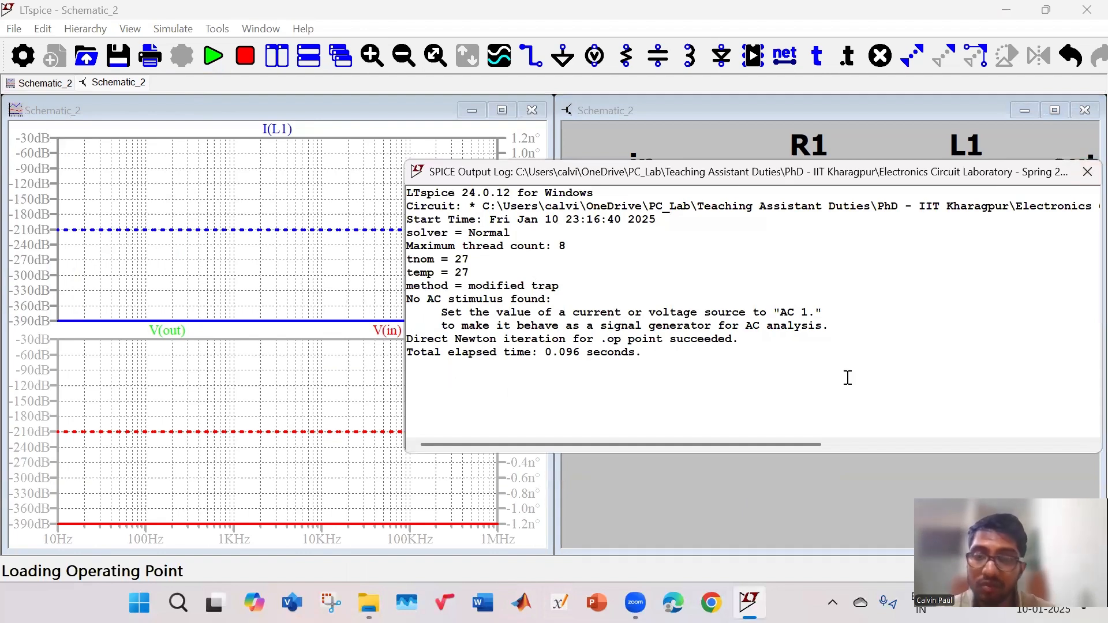
left_click(1084, 179)
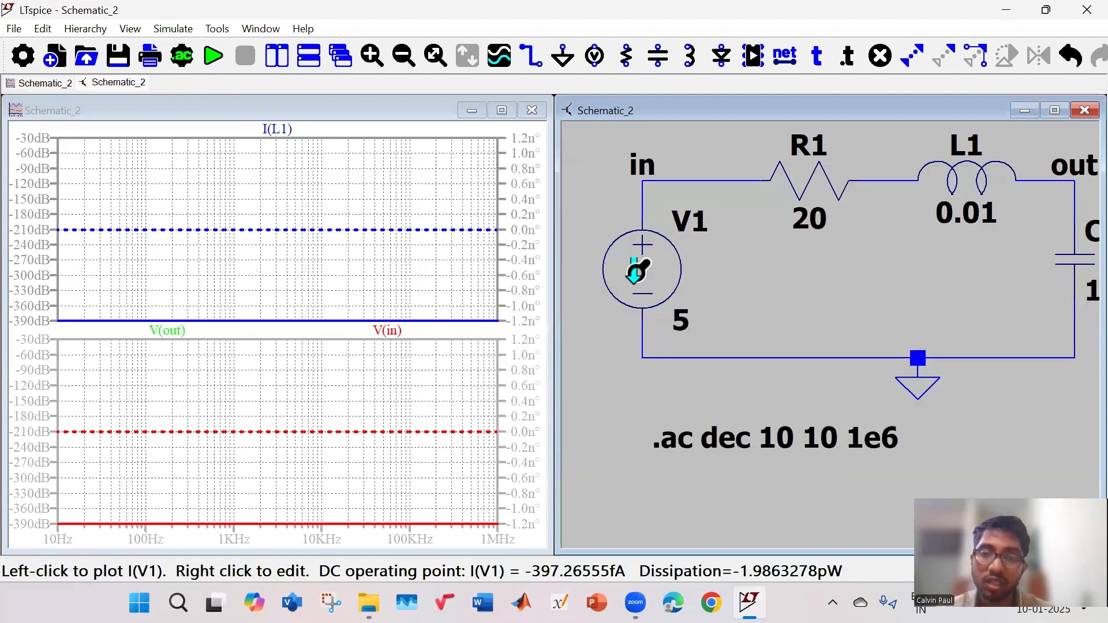
Step: Give voltage source V1 a small-signal AC amplitude of 1 and rerun the AC analysis
right_click(638, 271)
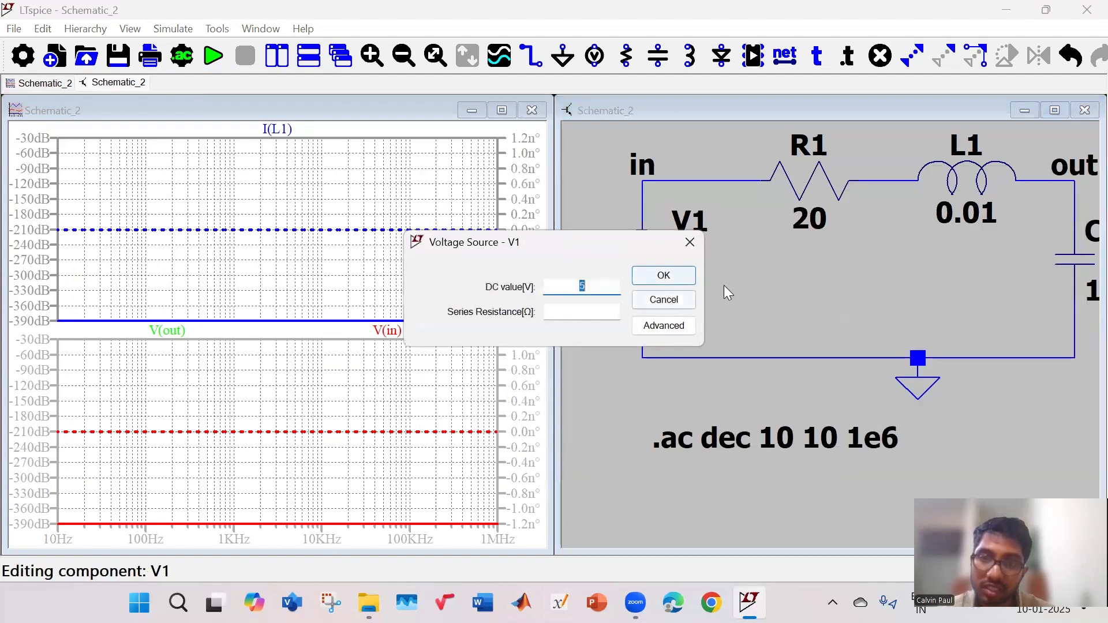
left_click(658, 326)
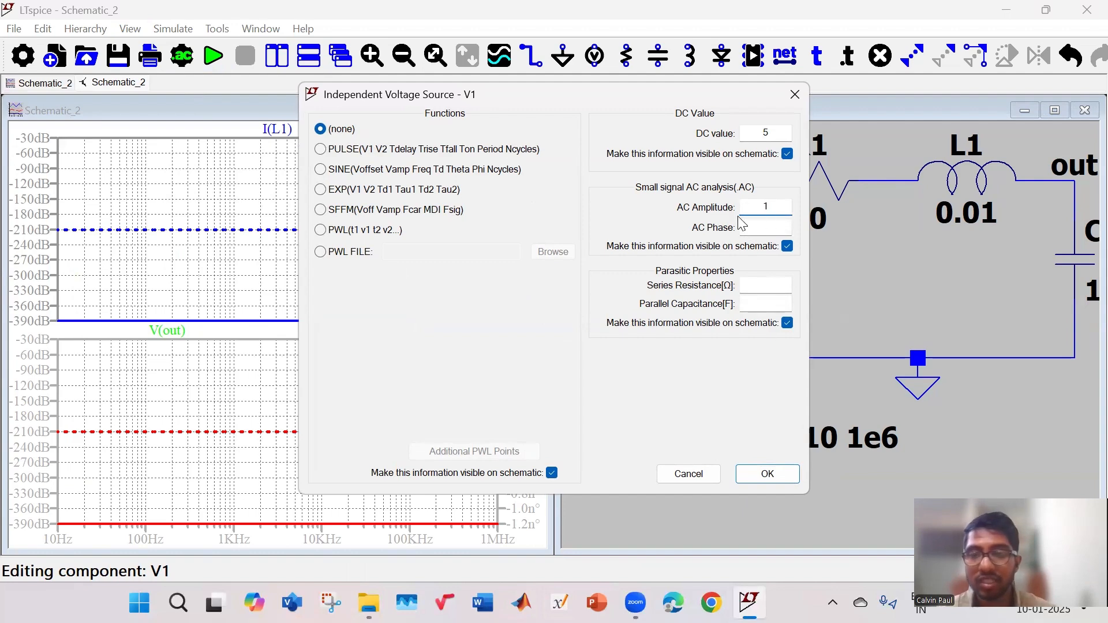
left_click(767, 472)
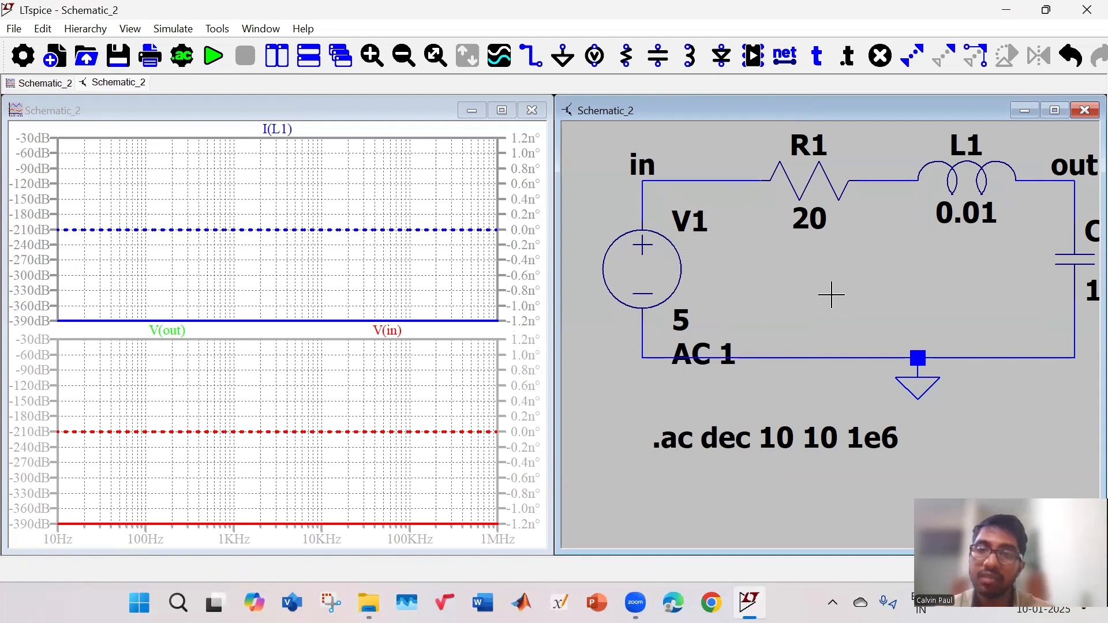
left_click(213, 57)
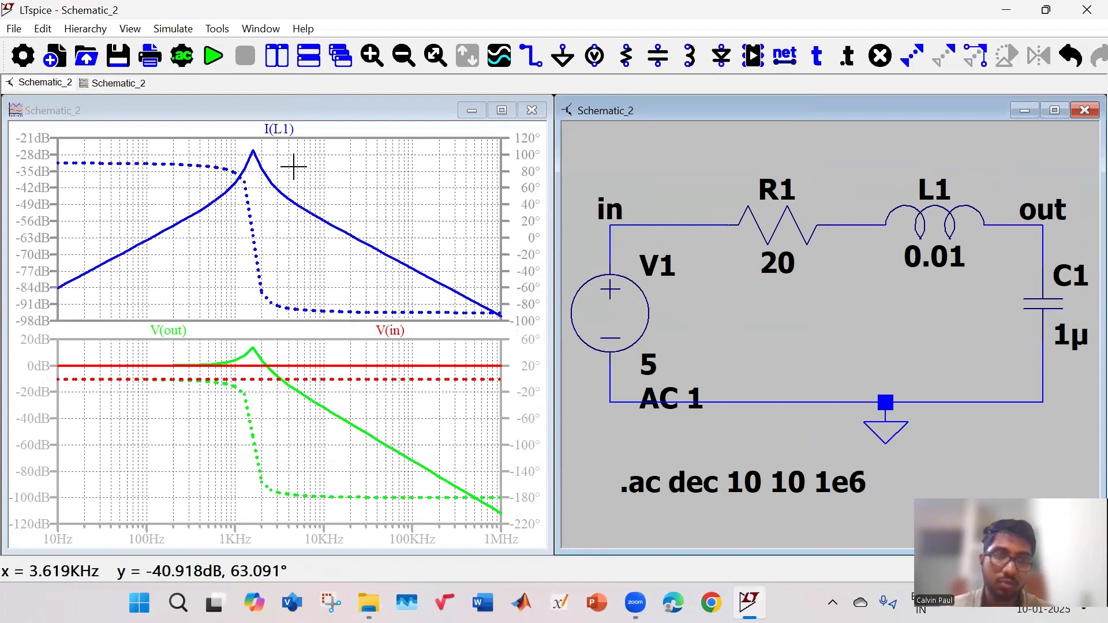
Step: Delete the V(in) trace from the pane that shows V(out)
right_click(402, 346)
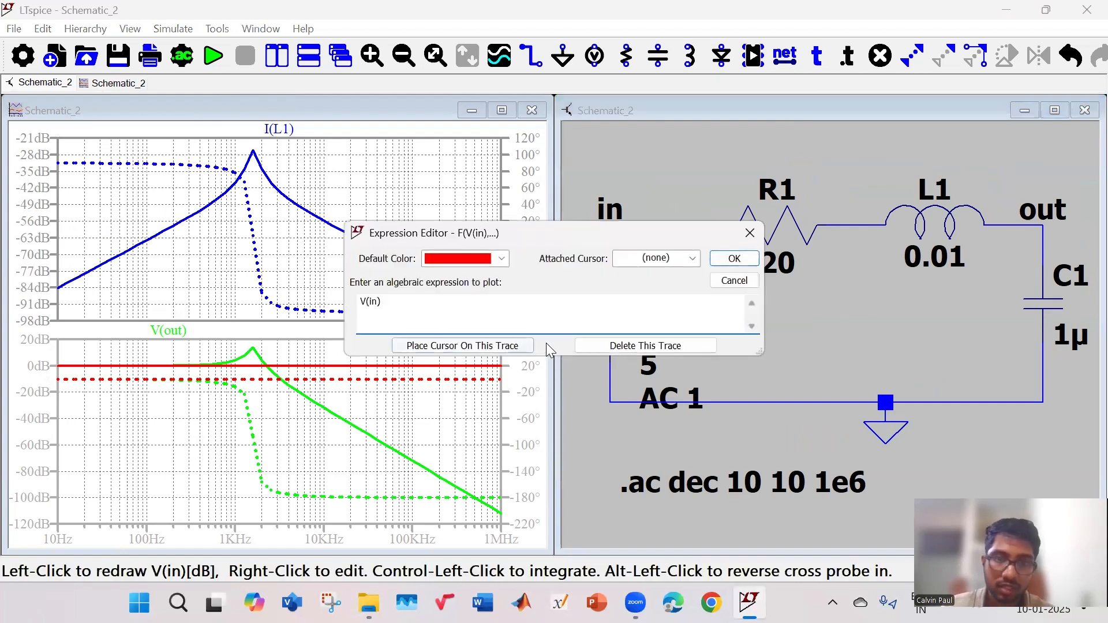
left_click(654, 346)
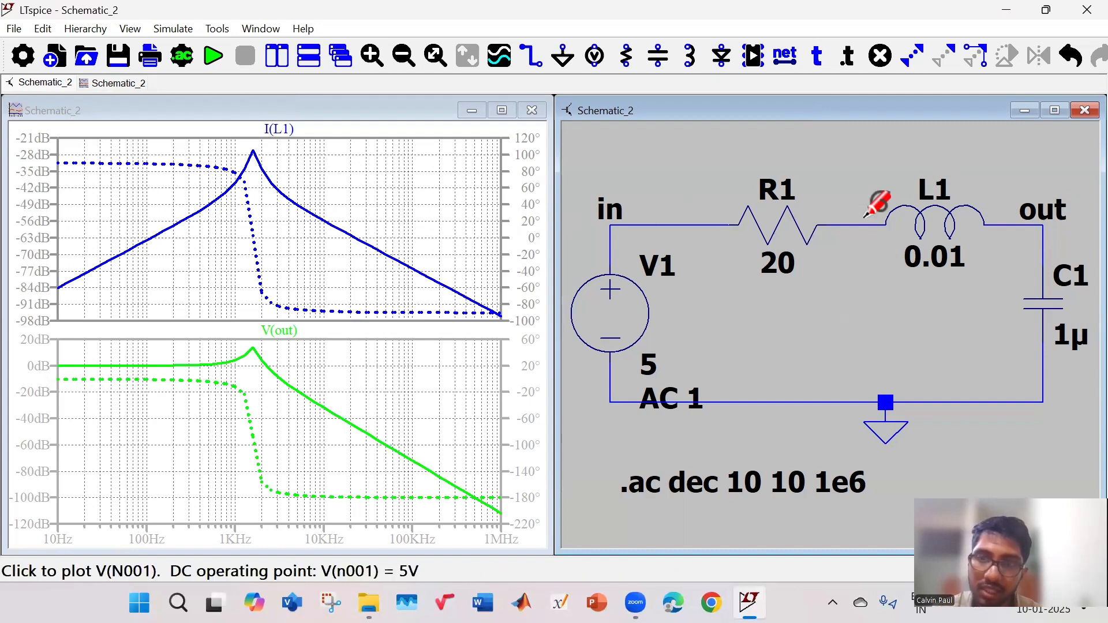
Step: Add to the V(out) pane the voltage at the node between R1 and L1, and the voltage from that node to out
left_click(205, 399)
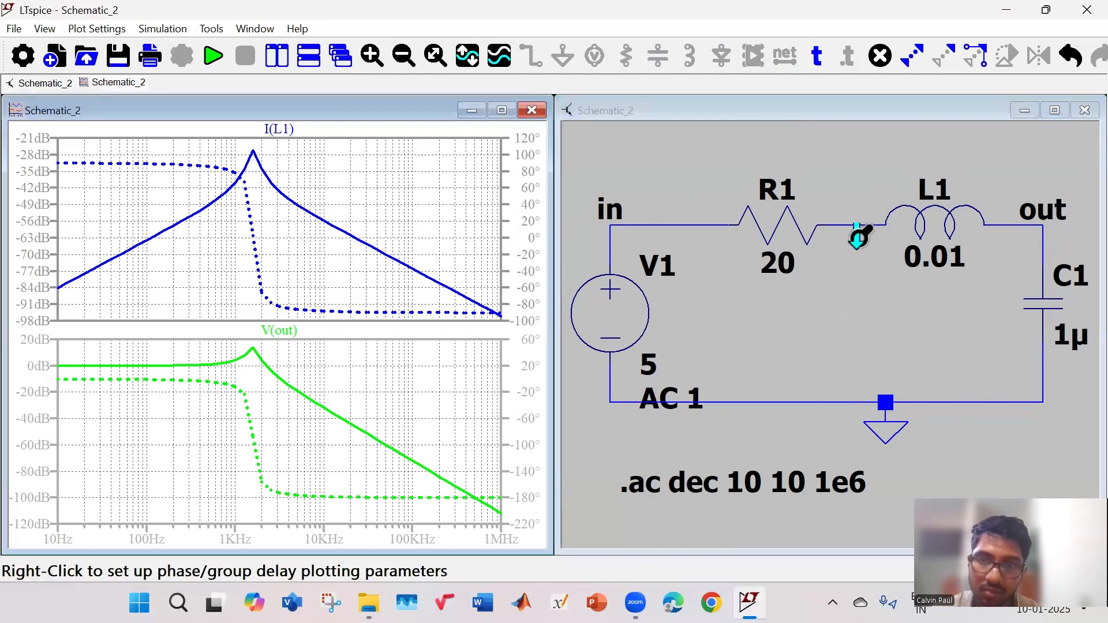
left_click(860, 225)
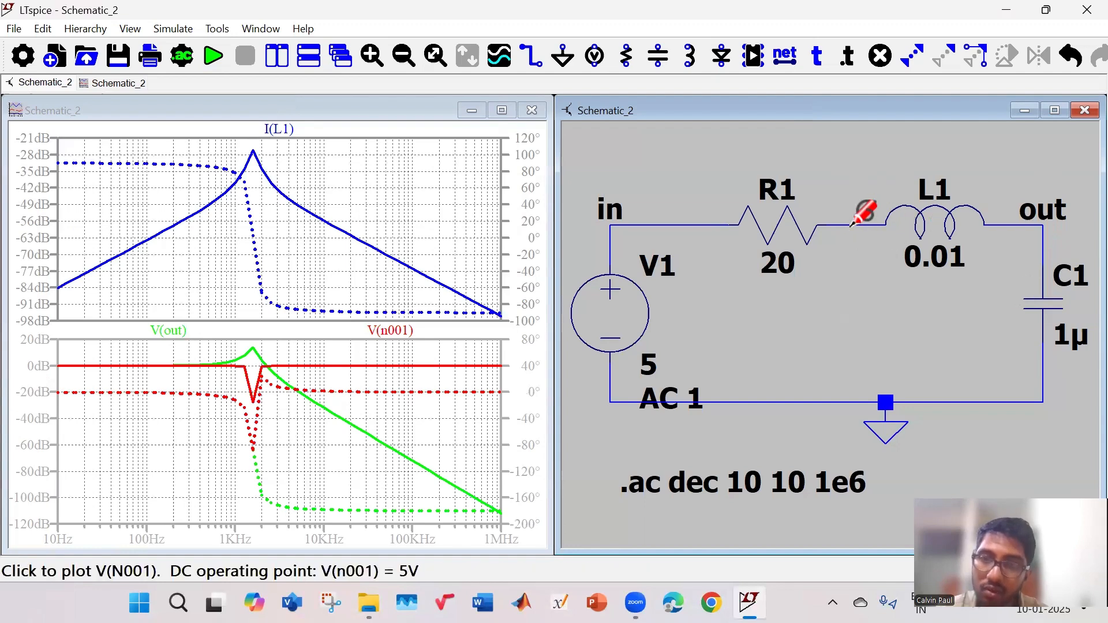
mouse_move(853, 225)
left_mouse_down()
mouse_move(864, 182)
mouse_move(957, 137)
mouse_move(1020, 208)
mouse_move(1006, 228)
left_mouse_up()
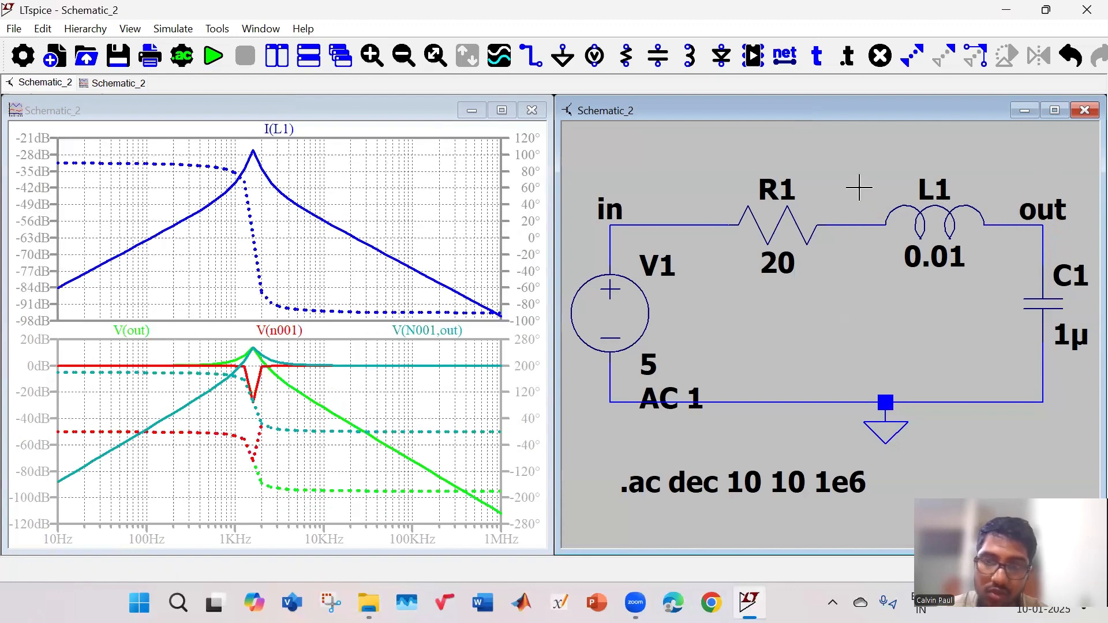
Step: Undo the last schematic edit and delete the V(N001,out) and V(n001) traces from the V(out) pane
key("ctrl+z")
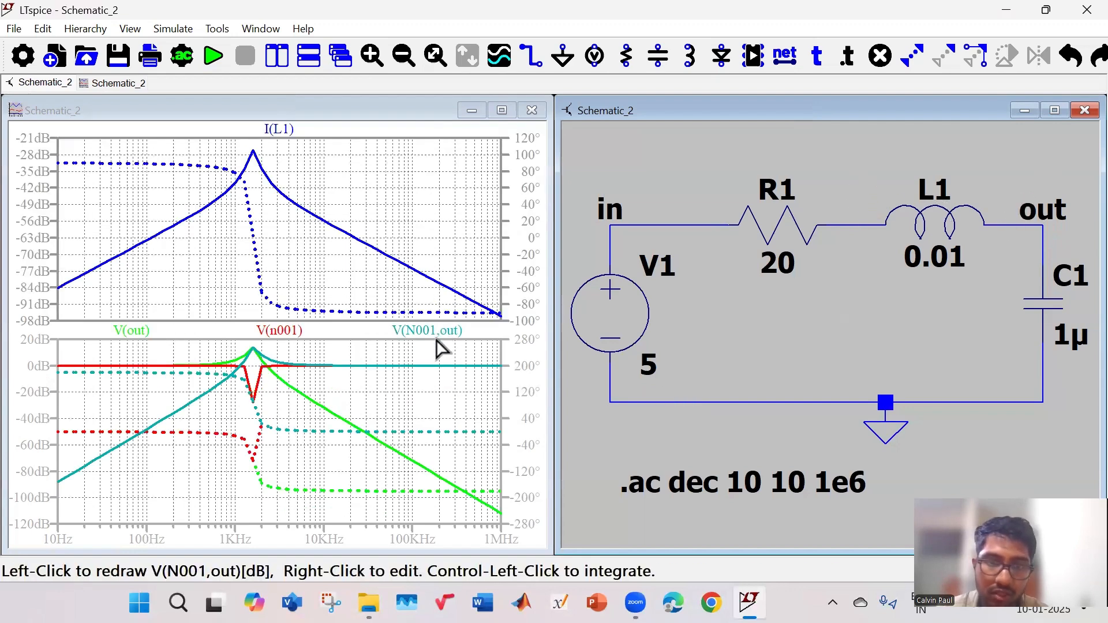
right_click(435, 341)
left_click(652, 341)
right_click(400, 335)
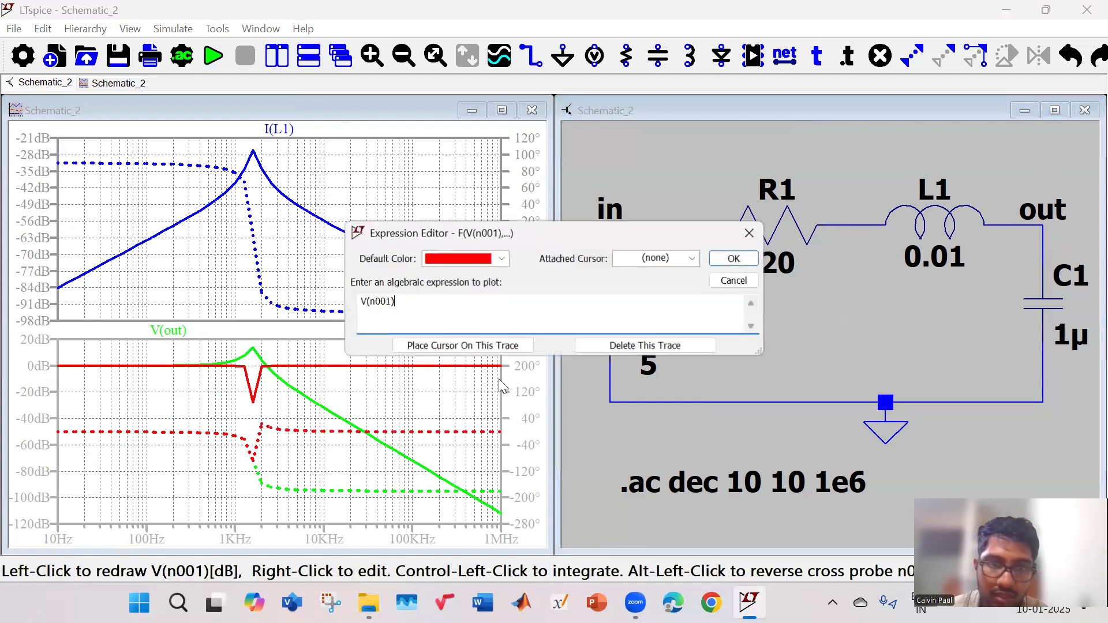
left_click(615, 348)
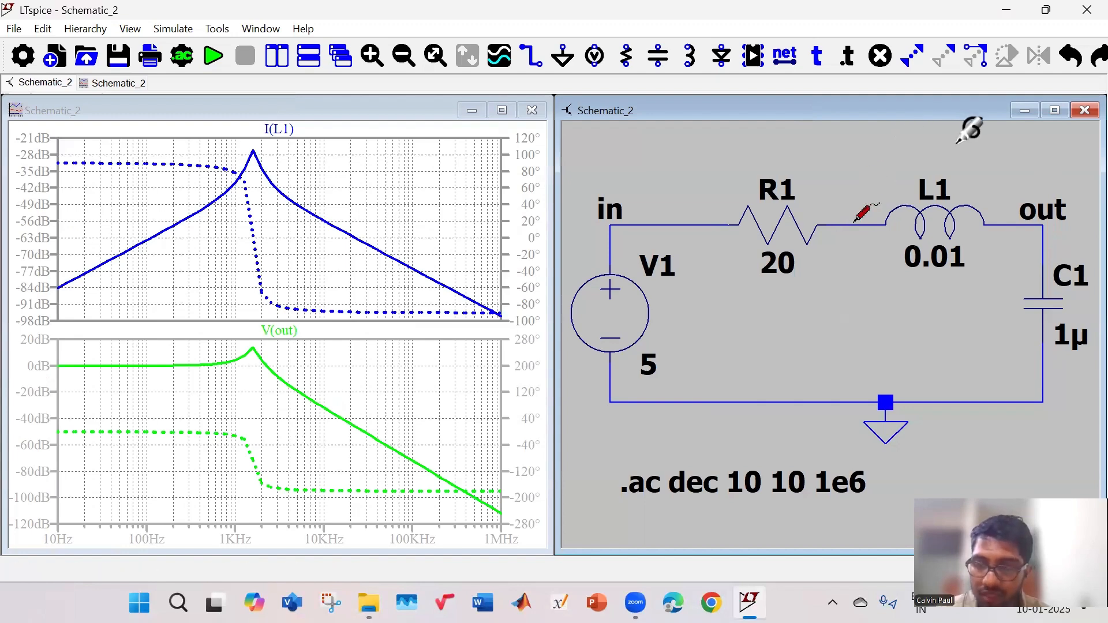
Step: Plot the differential voltage across L1 alongside V(out)
mouse_move(981, 156)
left_mouse_down()
mouse_move(1009, 199)
mouse_move(1010, 223)
left_mouse_up()
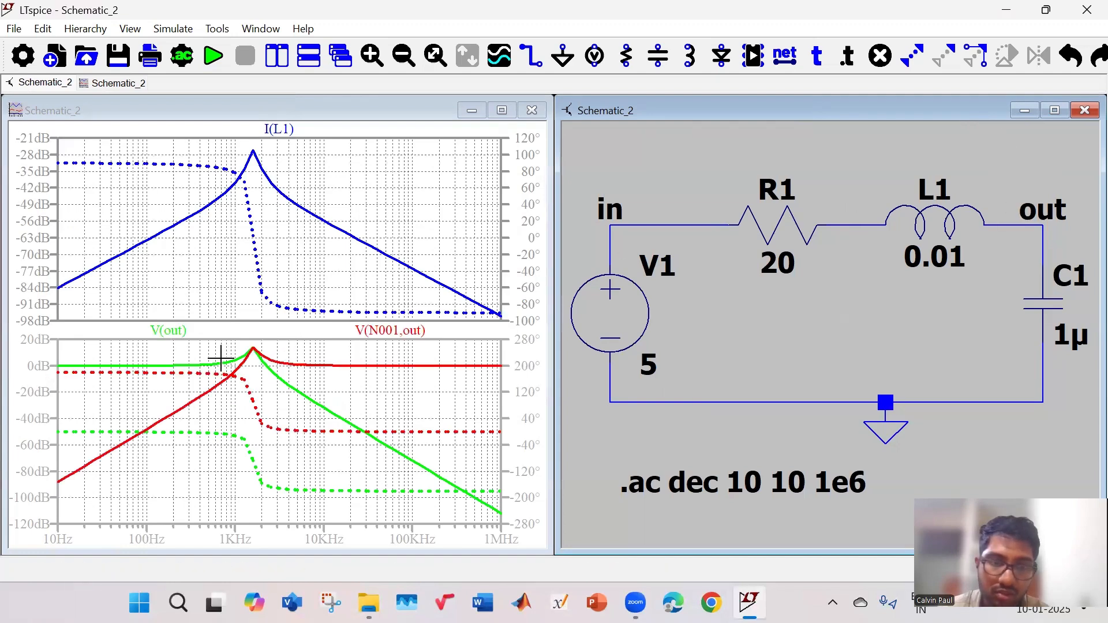